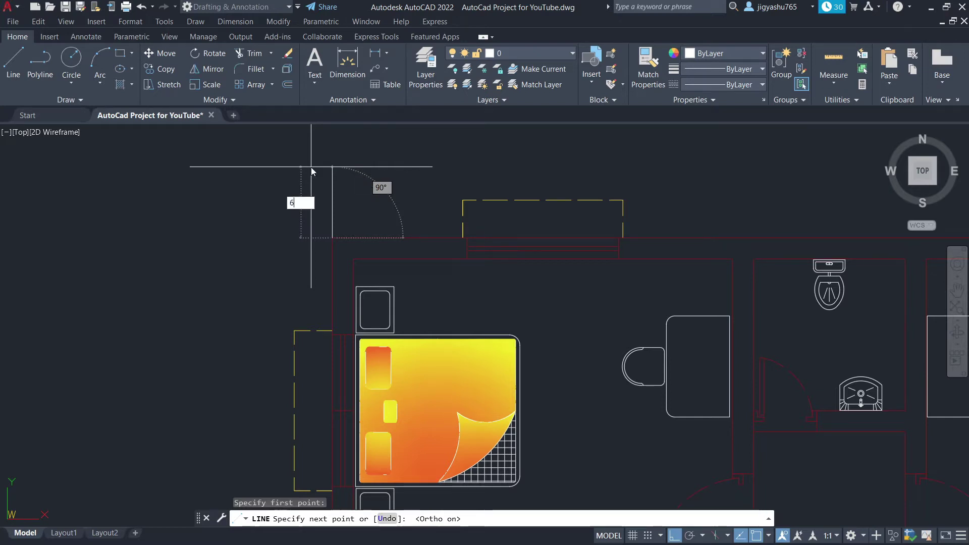
- Draw a 6' line up from the house's upper-left outer corner, continuing horizontally across the plan past its right wall
type("'")
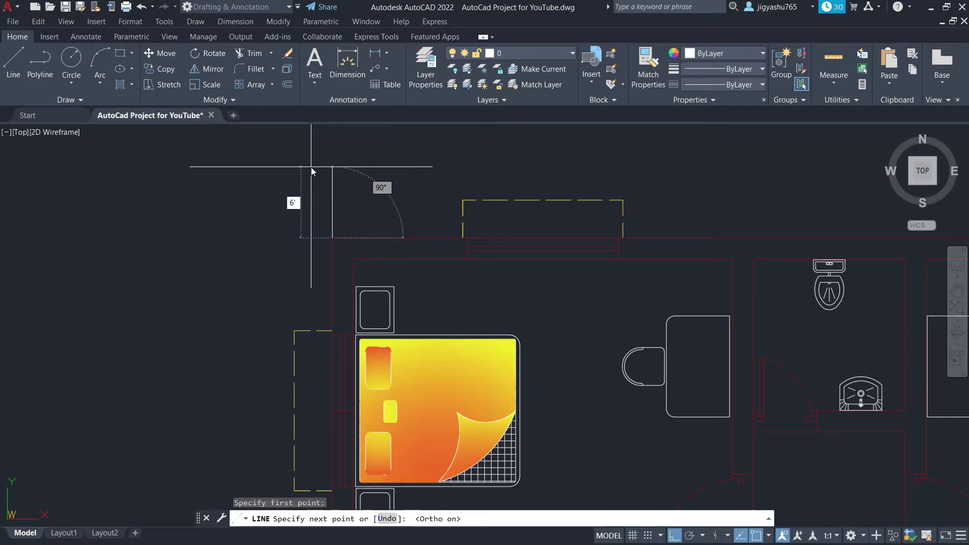
key("Return")
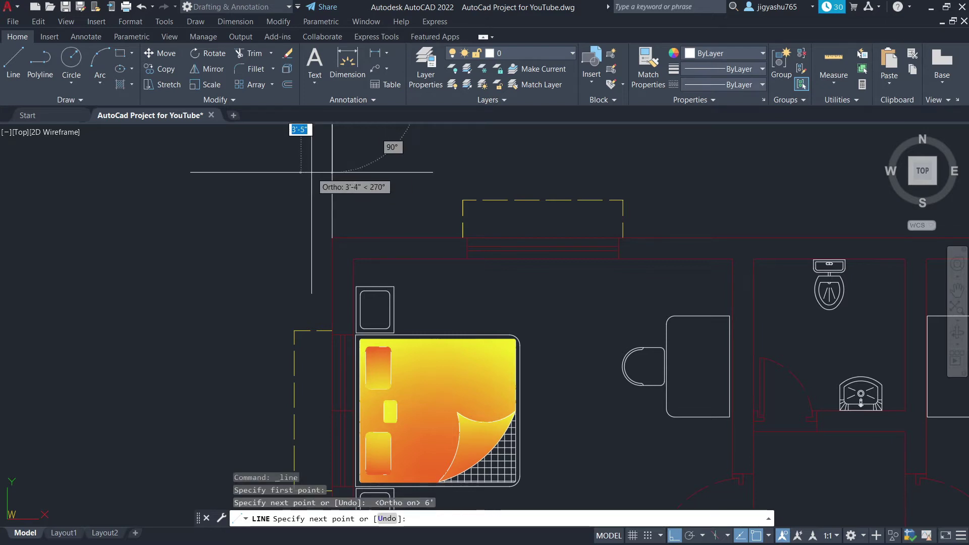
scroll(313, 168, "down", 5)
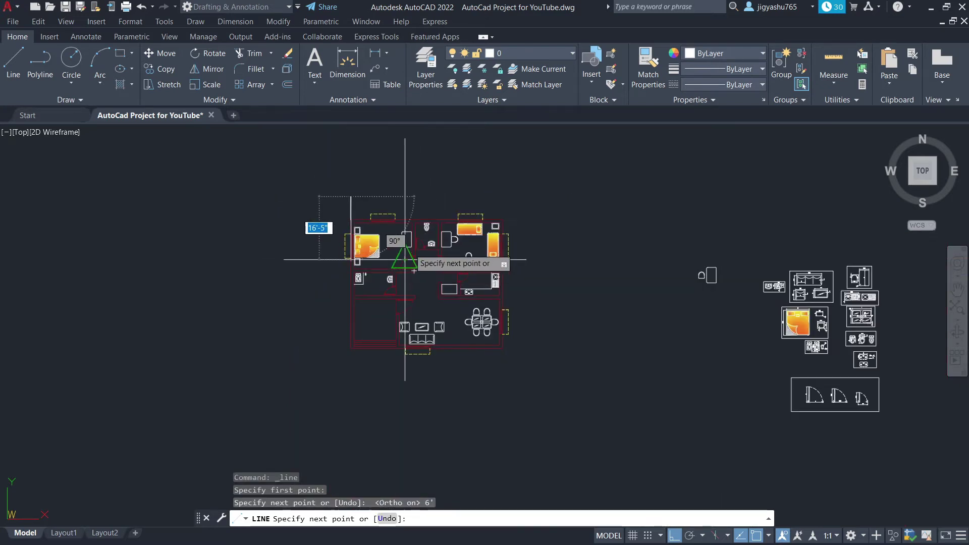
left_click(540, 179)
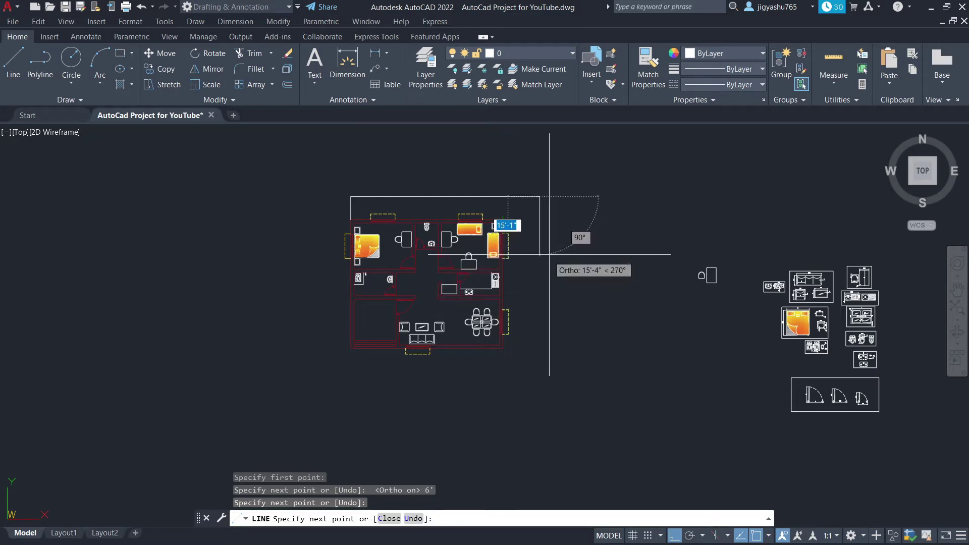
right_click(603, 252)
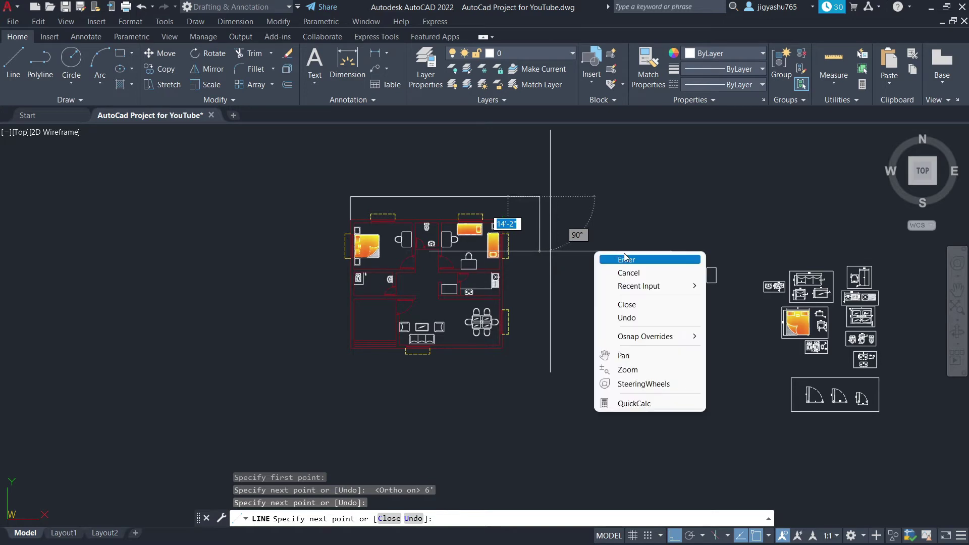
left_click(621, 262)
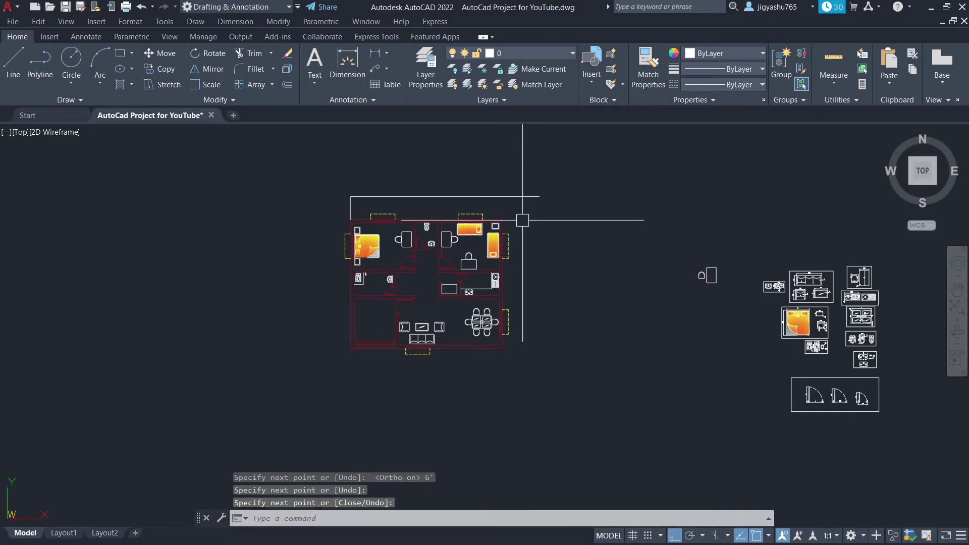
- Draw a vertical line about 8'-2" long upward from the house's upper-right outer corner, crossing the horizontal boundary line
scroll(512, 207, "up", 5)
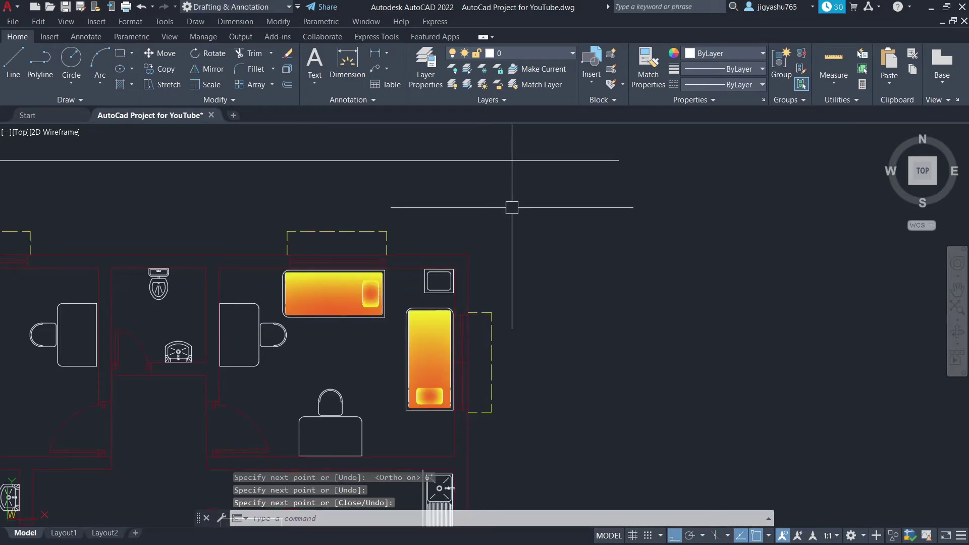
right_click(539, 215)
left_click(536, 220)
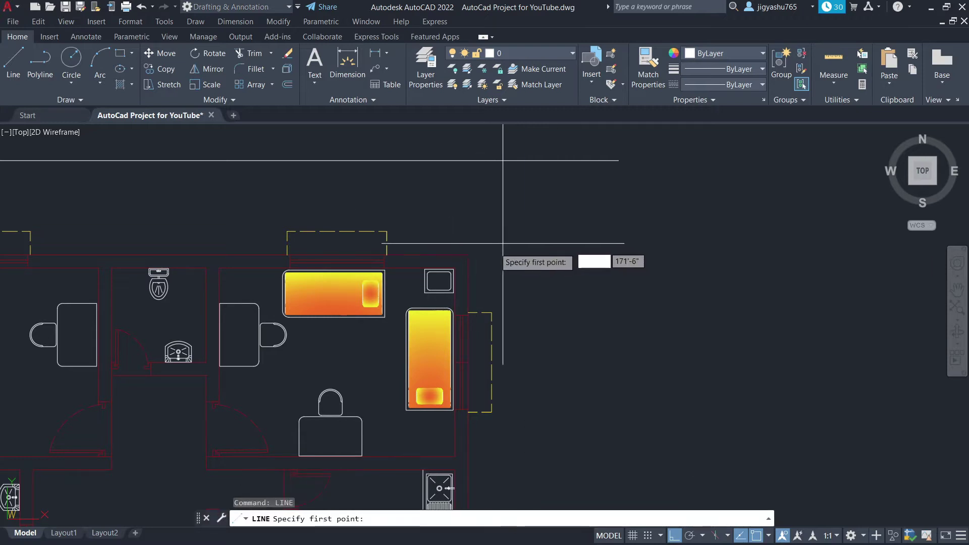
left_click(467, 255)
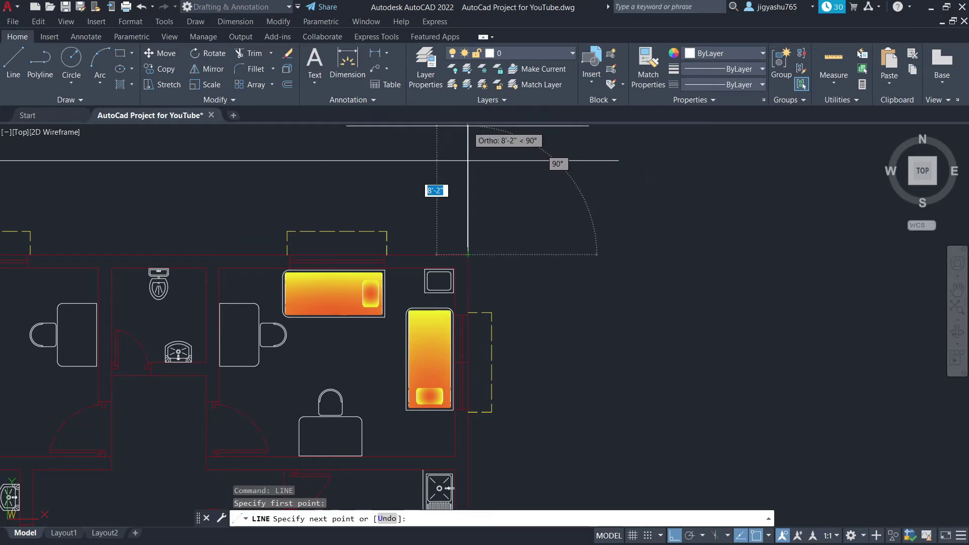
left_click(468, 125)
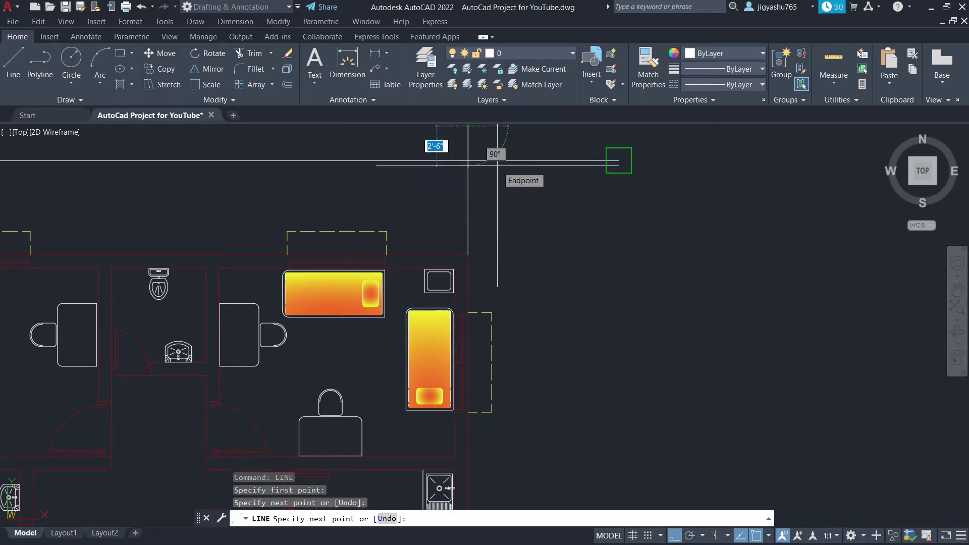
key("Escape")
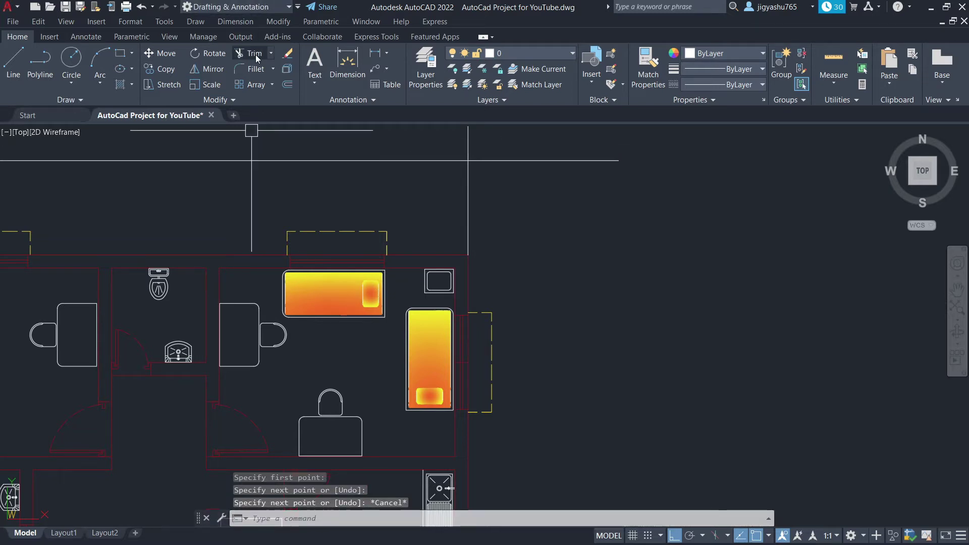
- Trim the overhanging ends of the horizontal and vertical boundary lines where they cross above the upper-right corner
type("tr")
key("space")
left_click(469, 136)
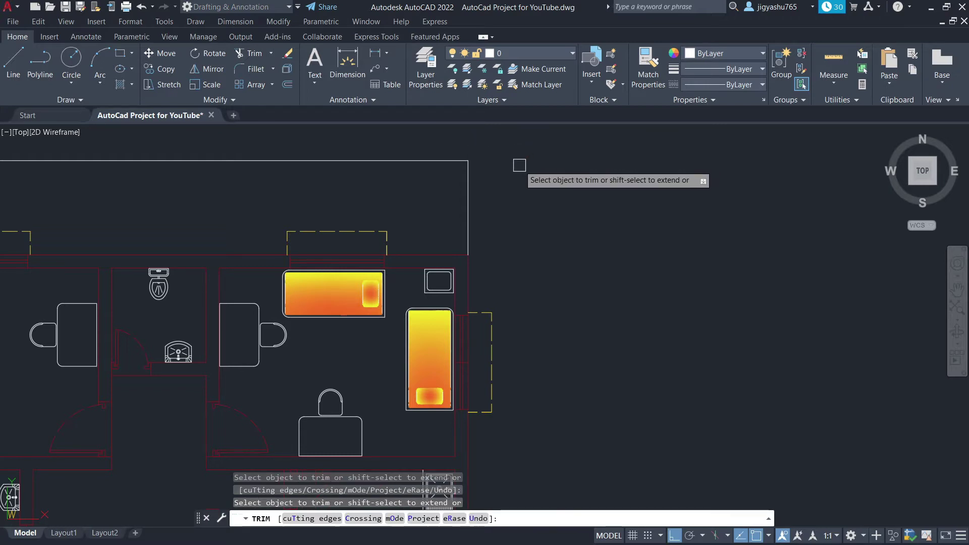
- Draw a line 6' to the right from the house's upper-right outer corner, continuing vertically down just past the lower wall
left_click(13, 62)
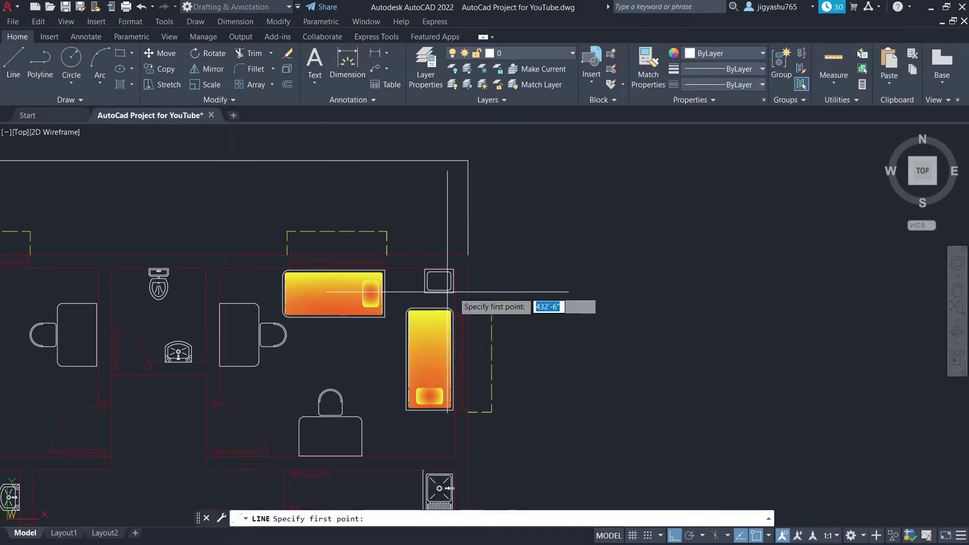
left_click(468, 254)
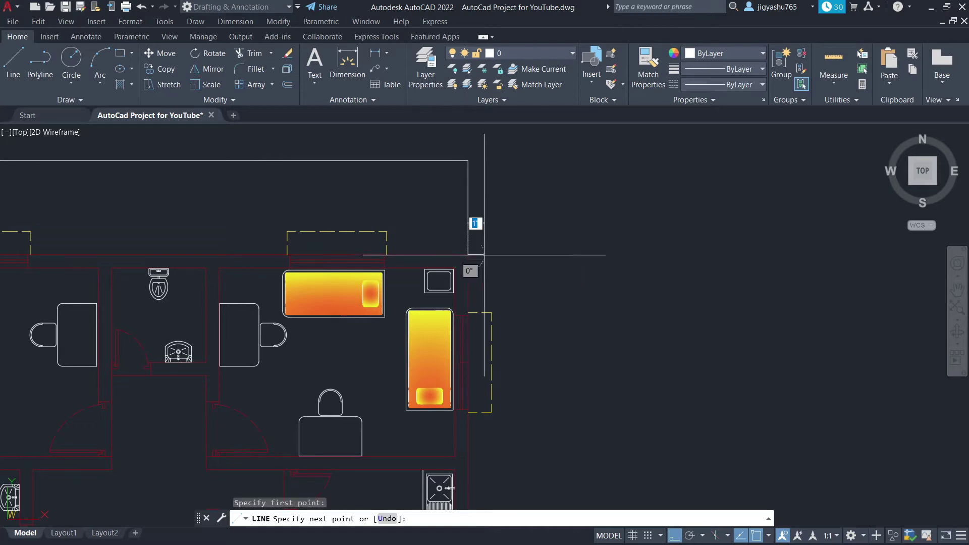
type("6'")
key("Return")
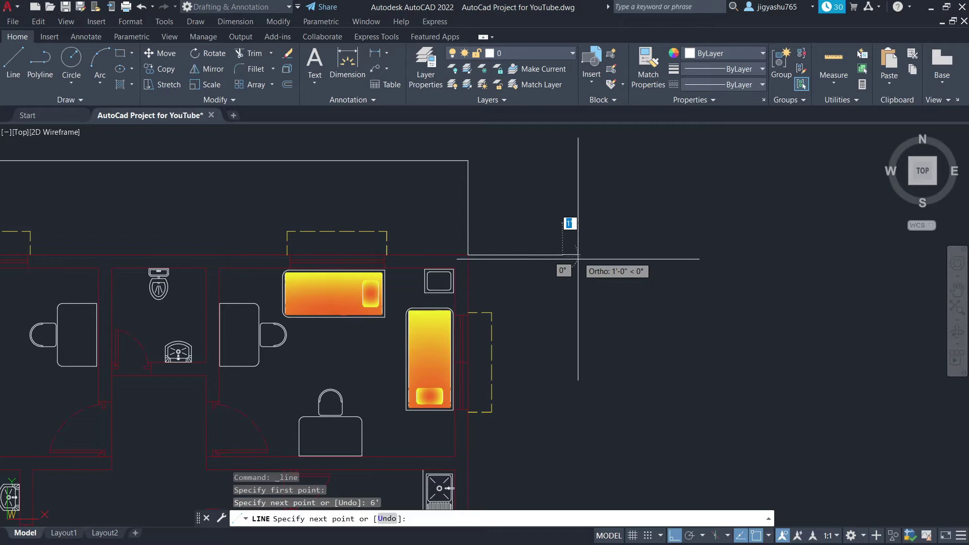
scroll(559, 353, "down", 5)
scroll(567, 404, "down", 2)
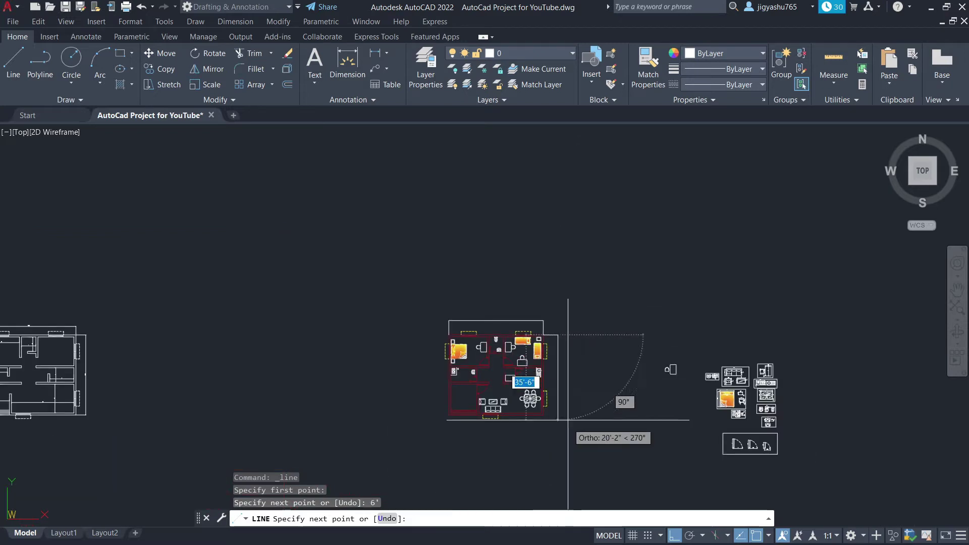
scroll(559, 434, "up", 7)
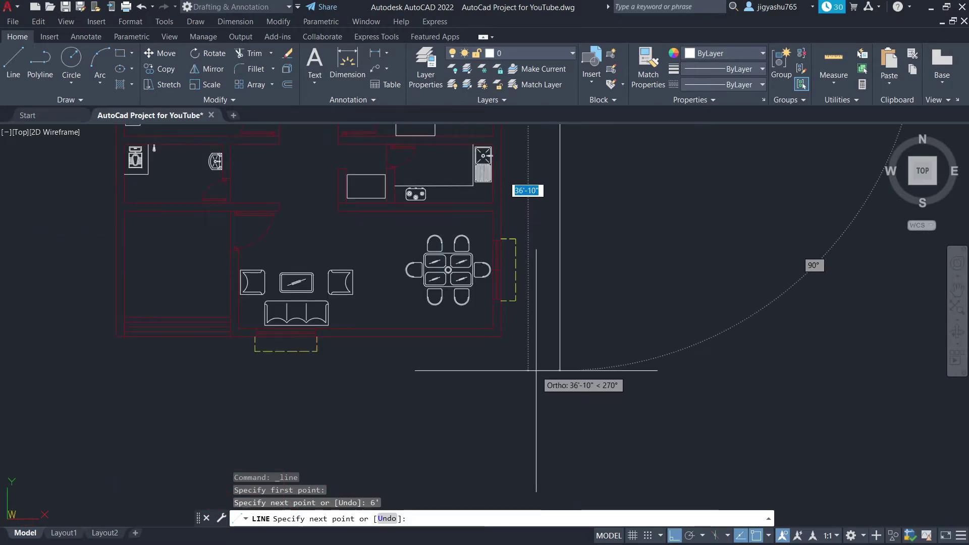
left_click(552, 345)
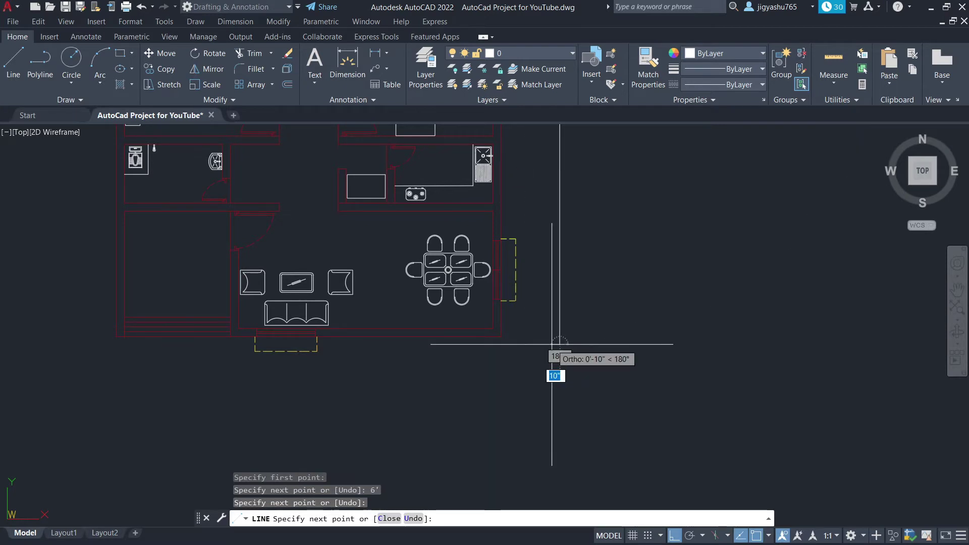
key("Escape")
- Draw a horizontal line from the lower-right outer corner across the right boundary line, and trim both overhangs at their crossing
right_click(555, 347)
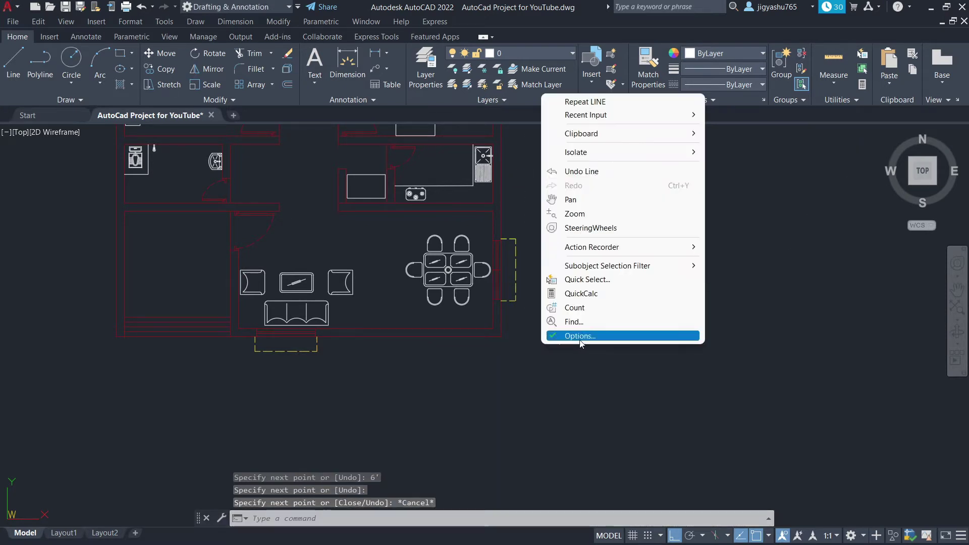
left_click(626, 96)
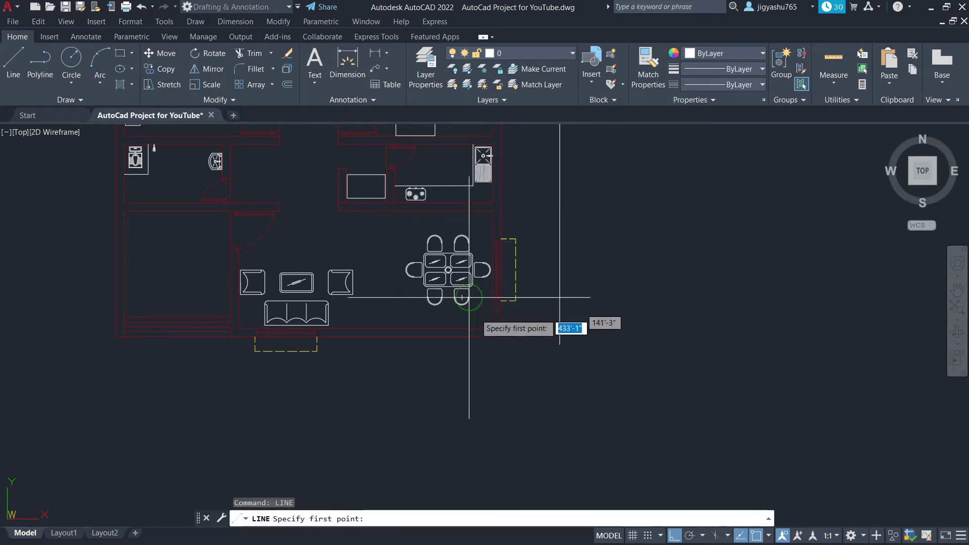
left_click(502, 336)
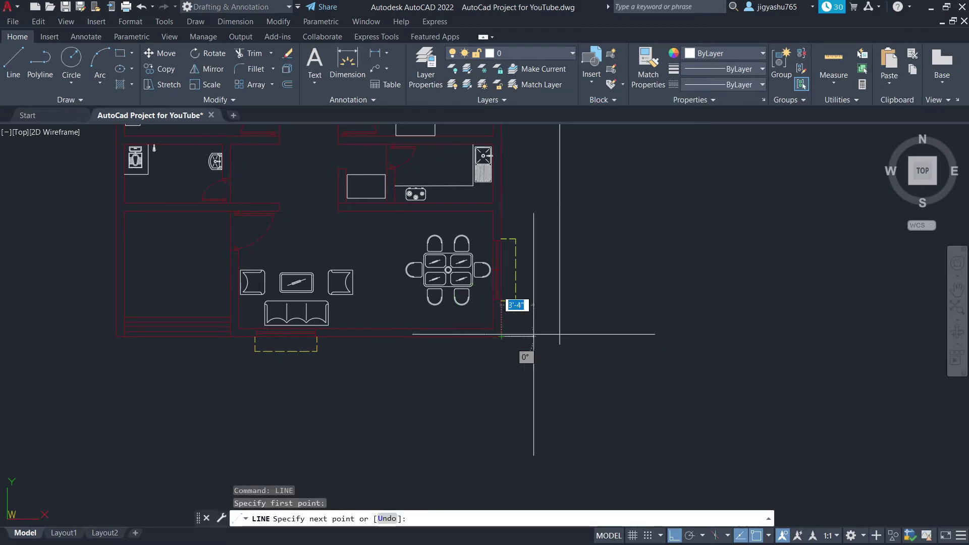
left_click(581, 336)
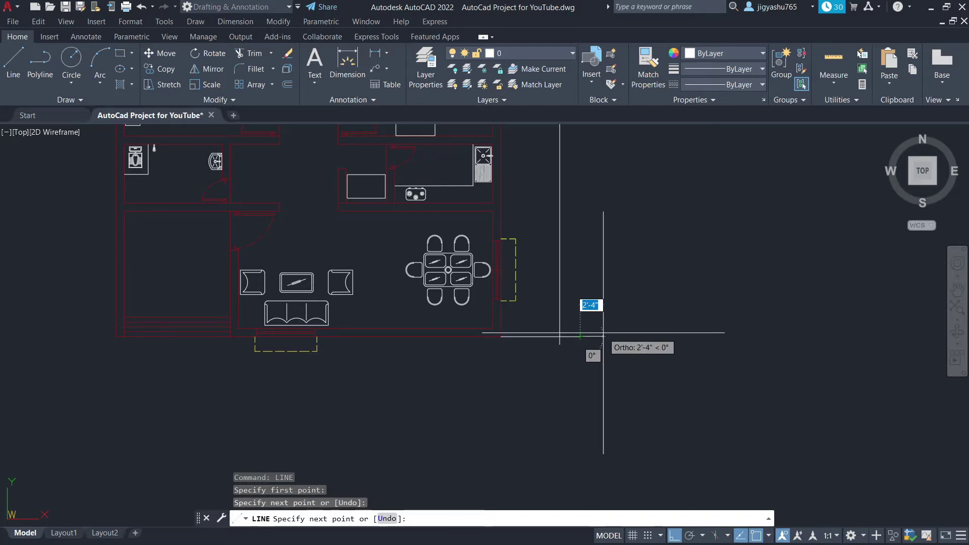
key("Escape")
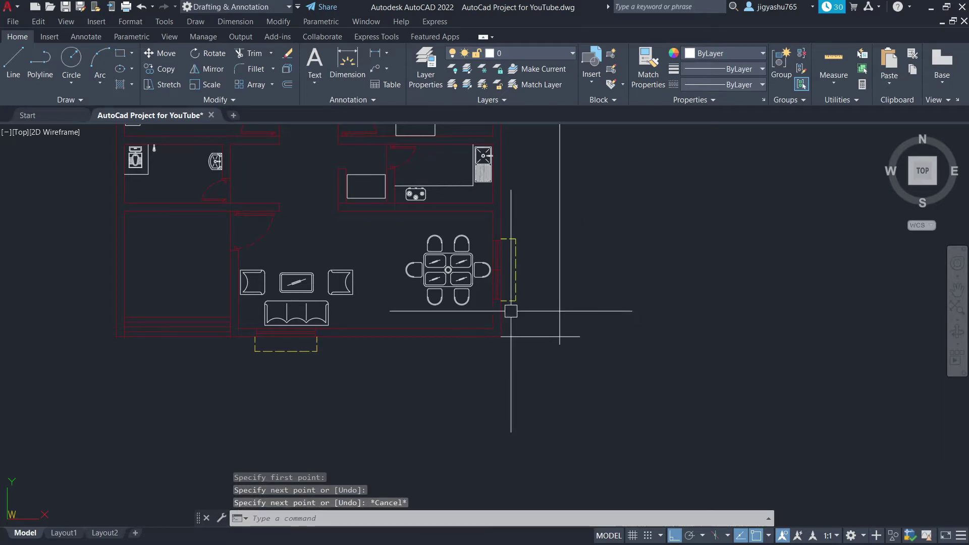
left_click(251, 57)
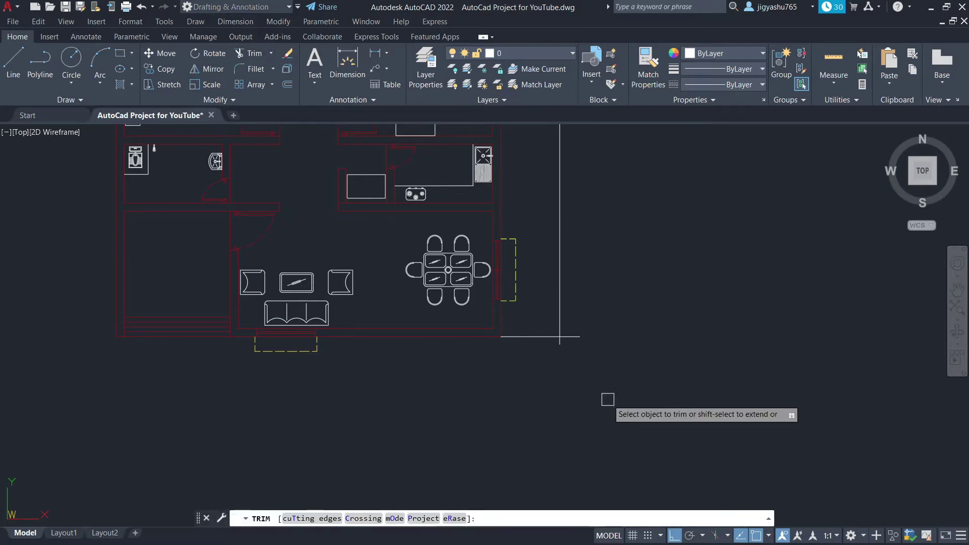
left_click(580, 339)
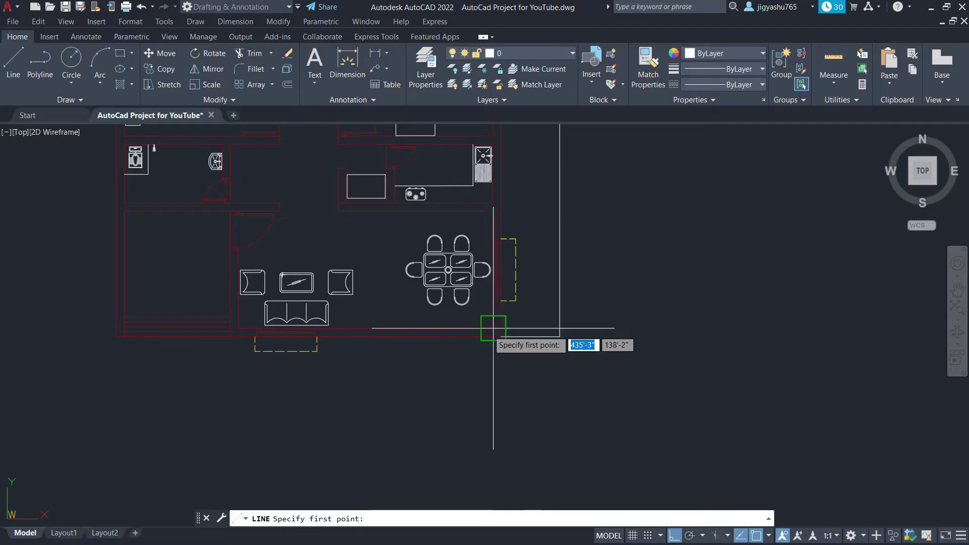
- Draw a line 10' down from the house's lower-right outer corner, continuing horizontally left past the left wall
left_click(501, 336)
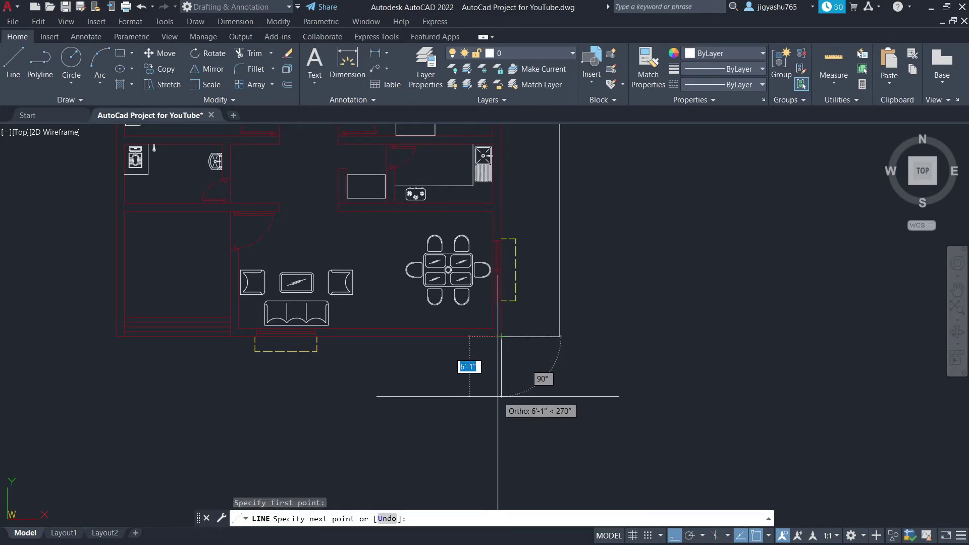
type("10")
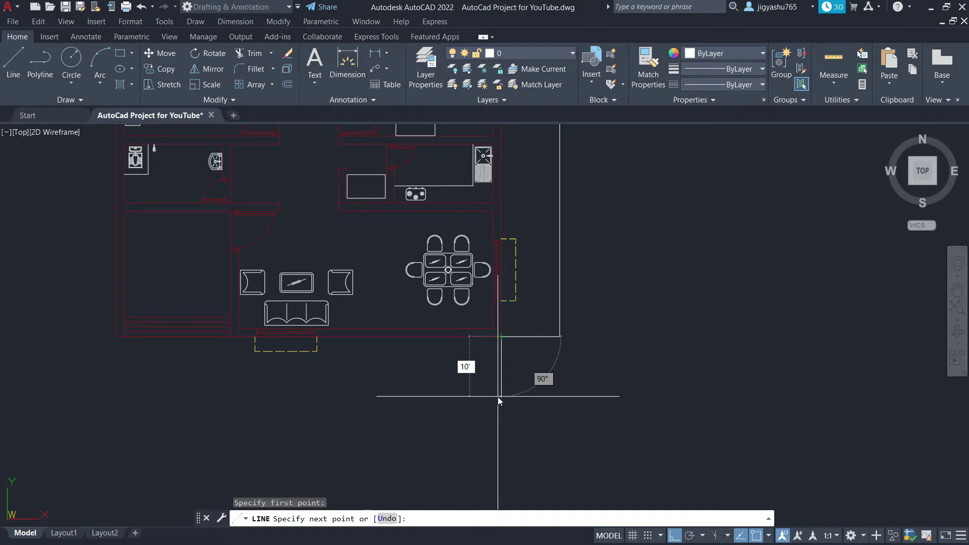
key("Return")
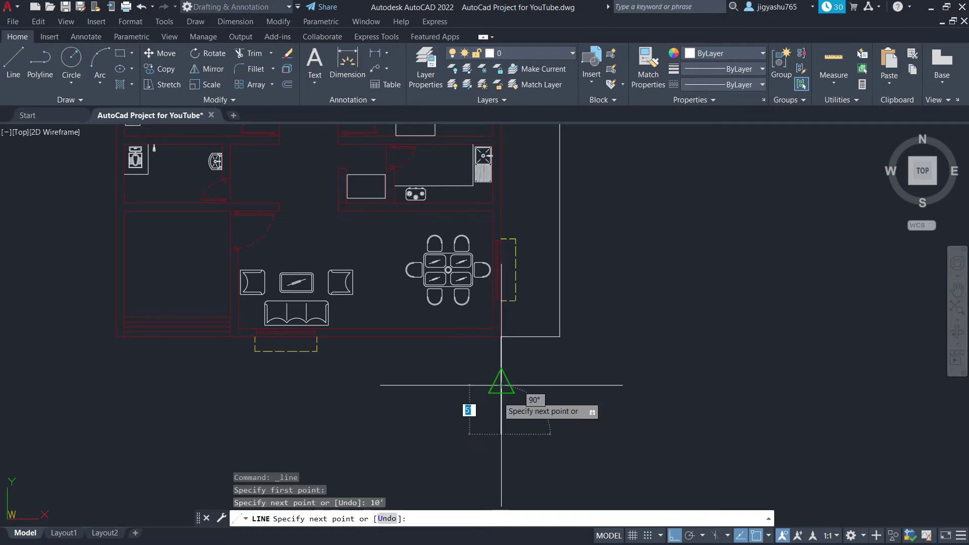
left_click(81, 390)
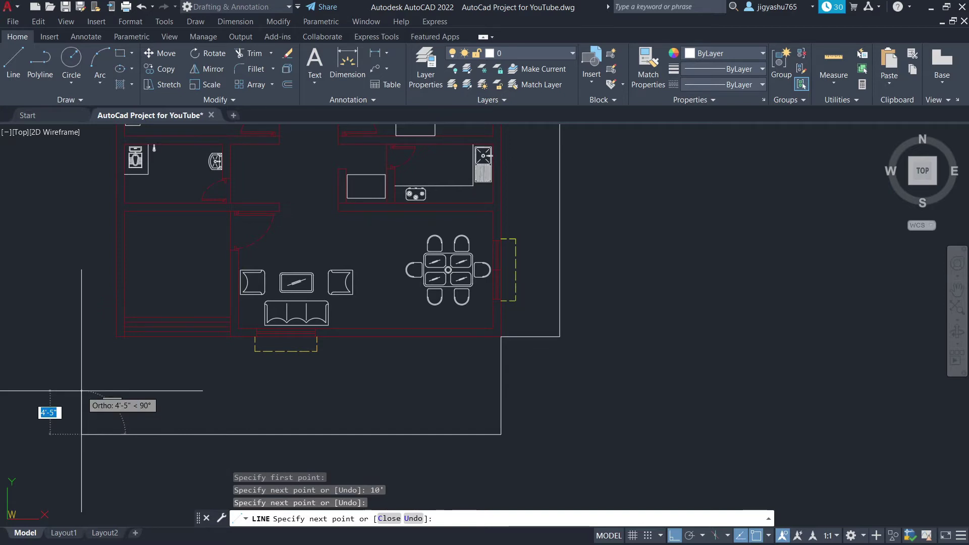
key("Escape")
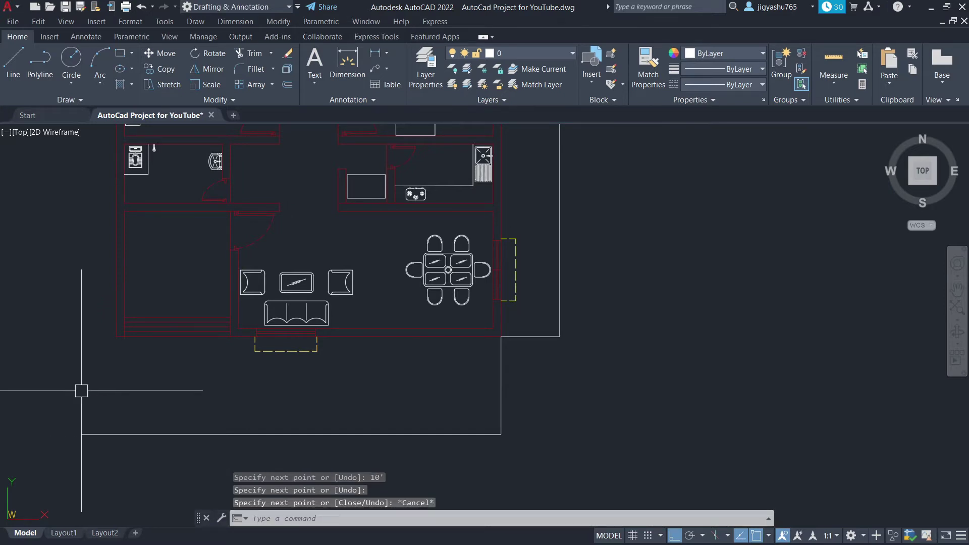
- Draw a vertical line from the house's lower-left outer corner down across the bottom boundary line
right_click(94, 408)
left_click(151, 165)
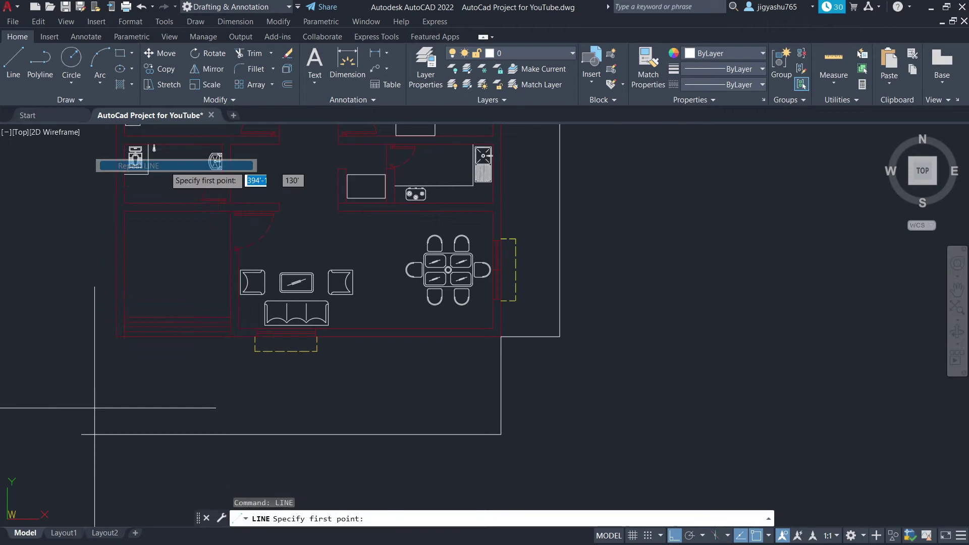
left_click(116, 336)
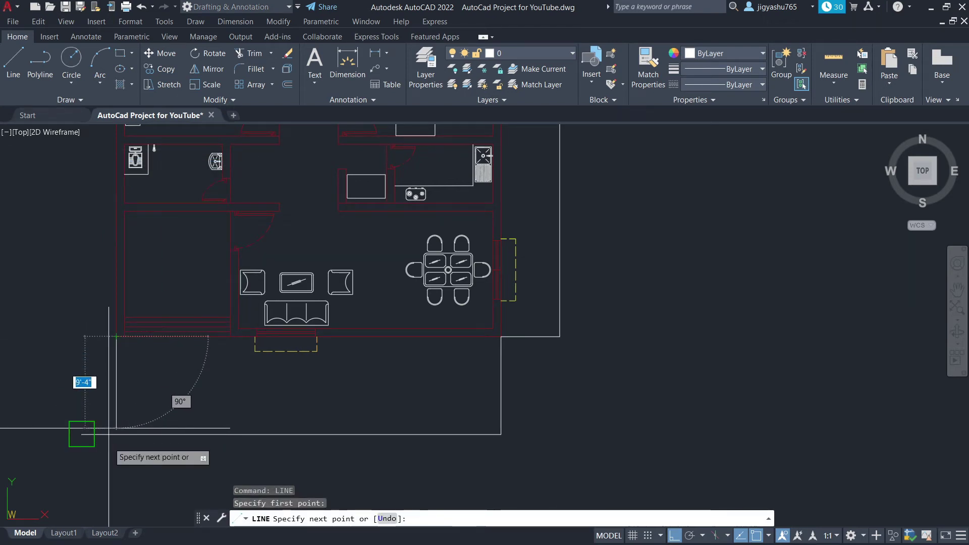
left_click(126, 453)
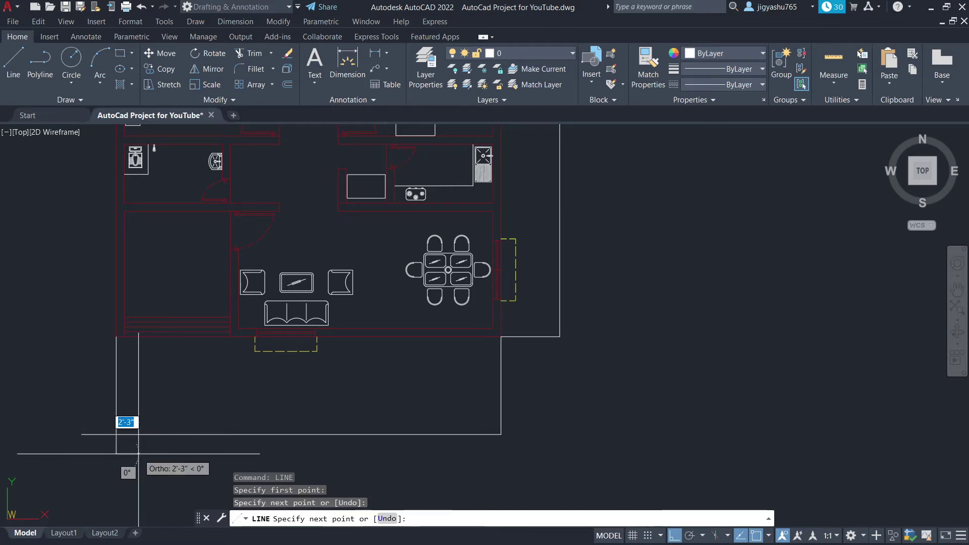
key("Escape")
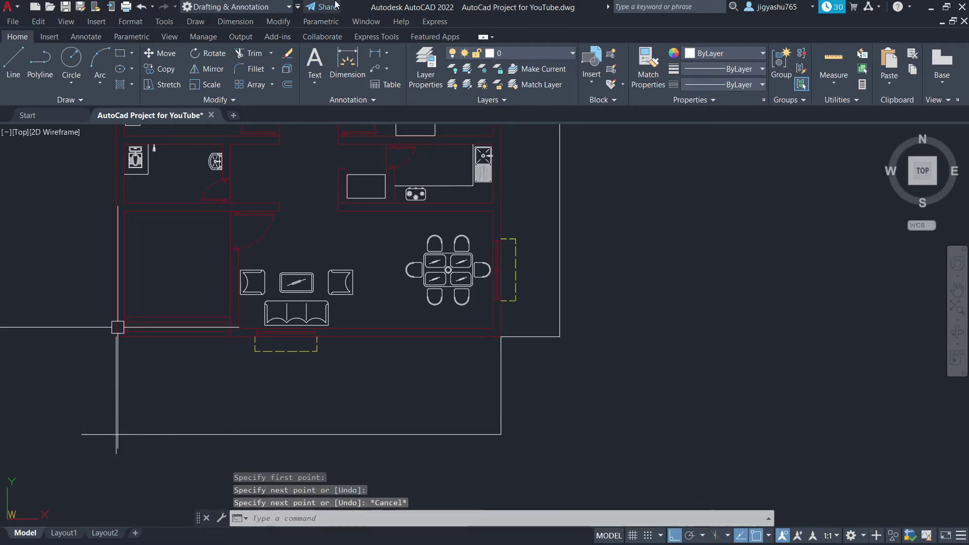
- Trim both overhangs where the bottom boundary line crosses the vertical line below the house's lower-left corner
left_click(252, 55)
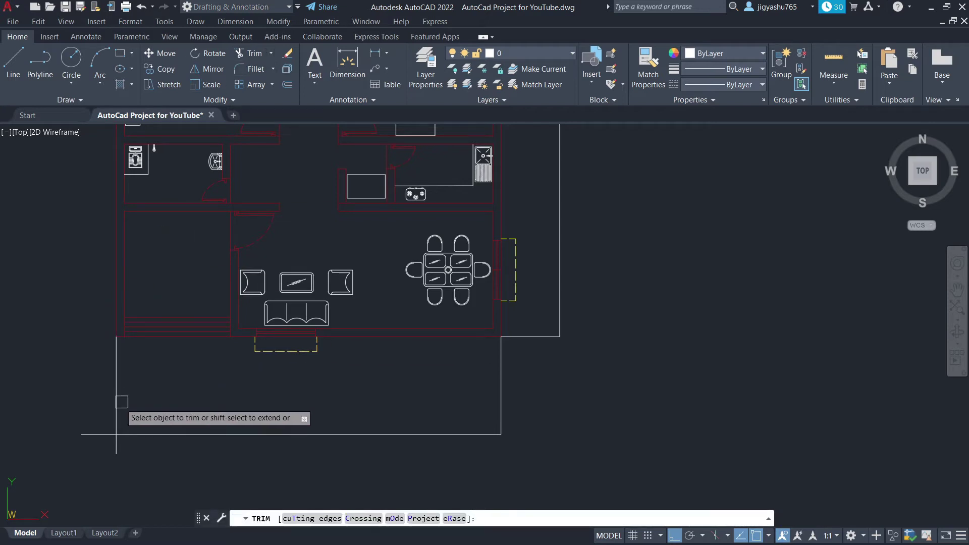
left_click(98, 435)
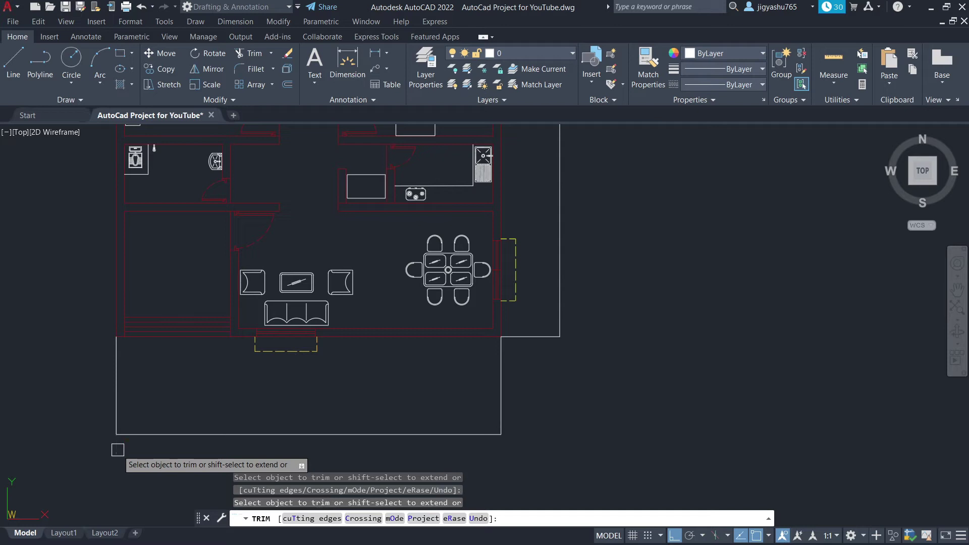
- Draw a line 6' to the left from the house's lower-left outer corner, continuing vertically up just past the upper wall
left_click(14, 67)
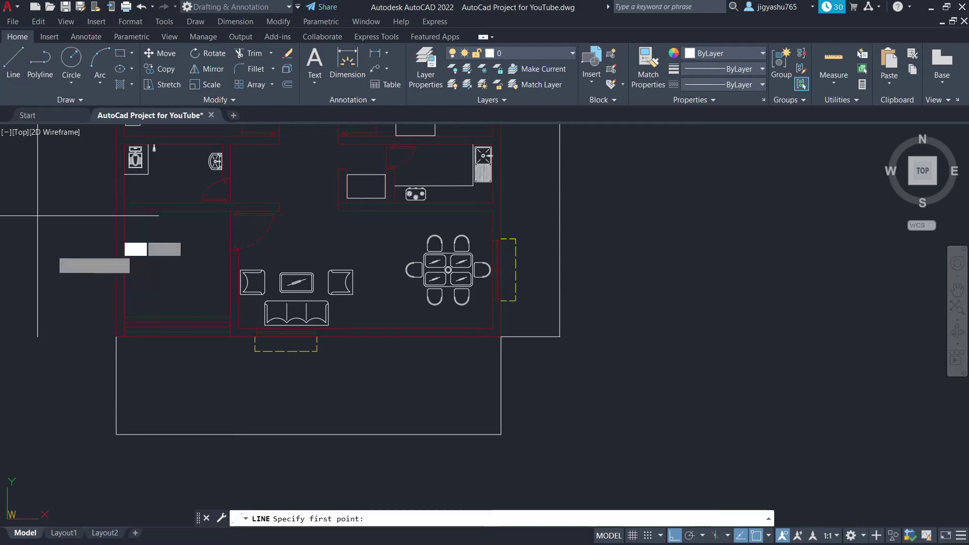
left_click(116, 336)
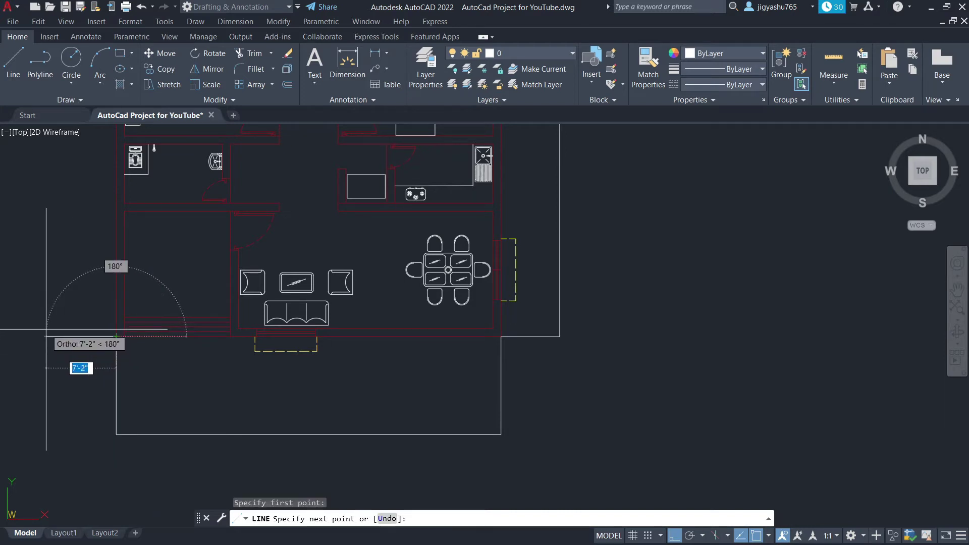
type("6'")
key("Return")
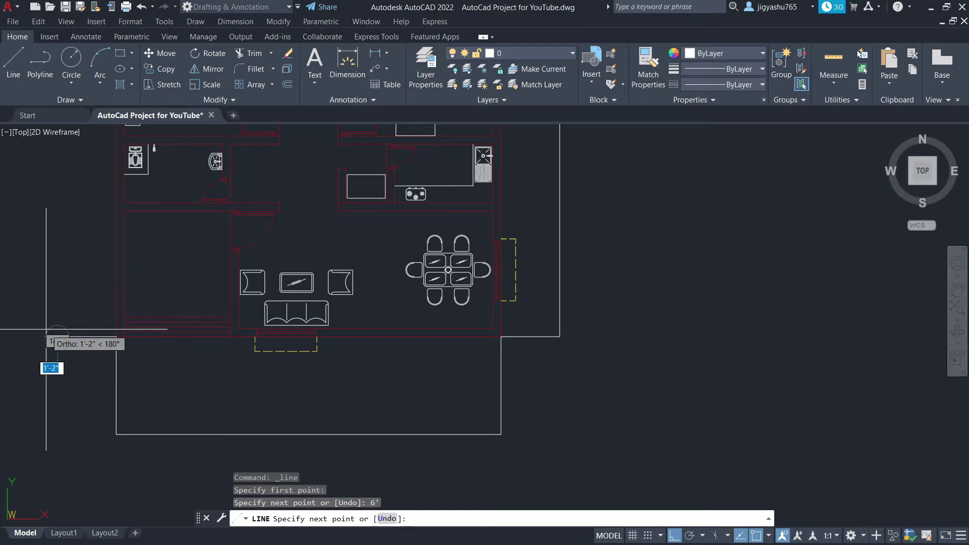
scroll(65, 323, "down", 4)
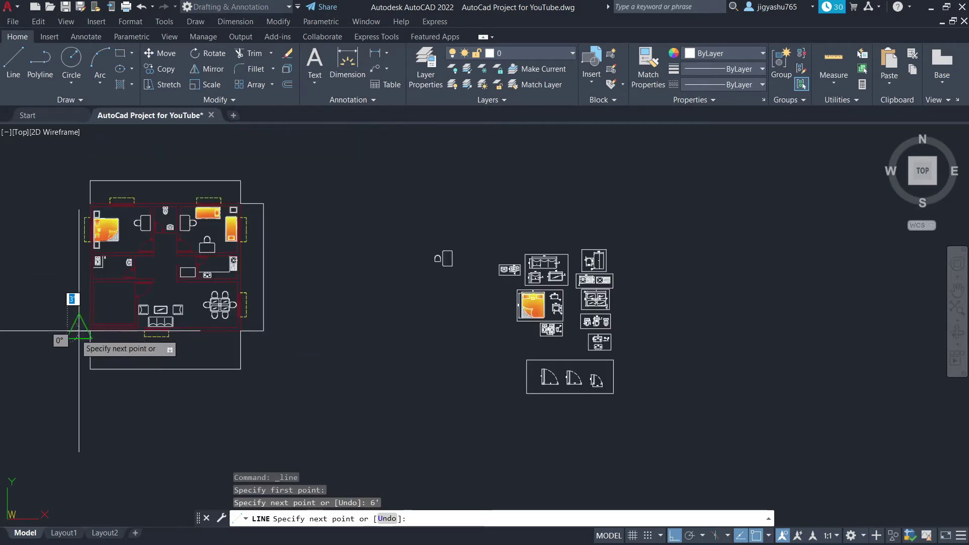
scroll(78, 179, "up", 4)
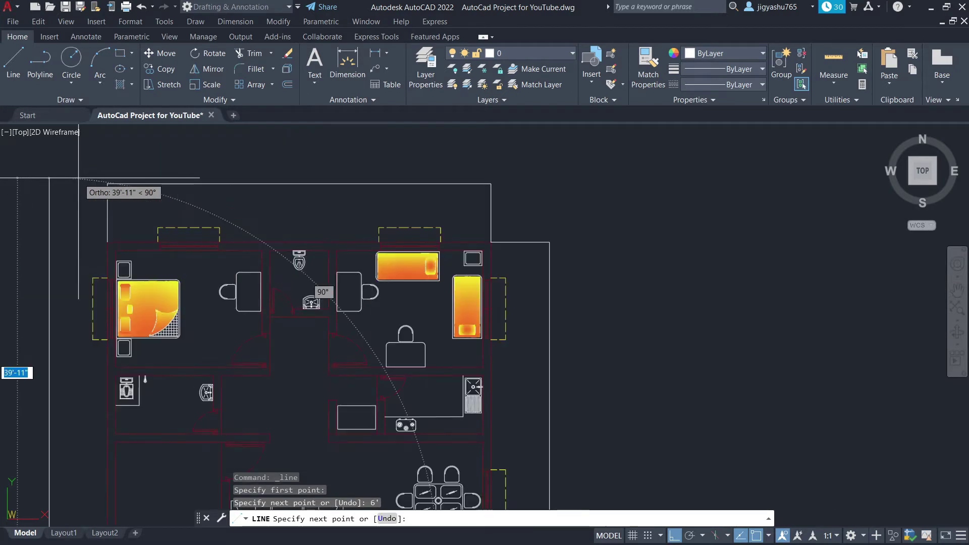
scroll(78, 178, "up", 2)
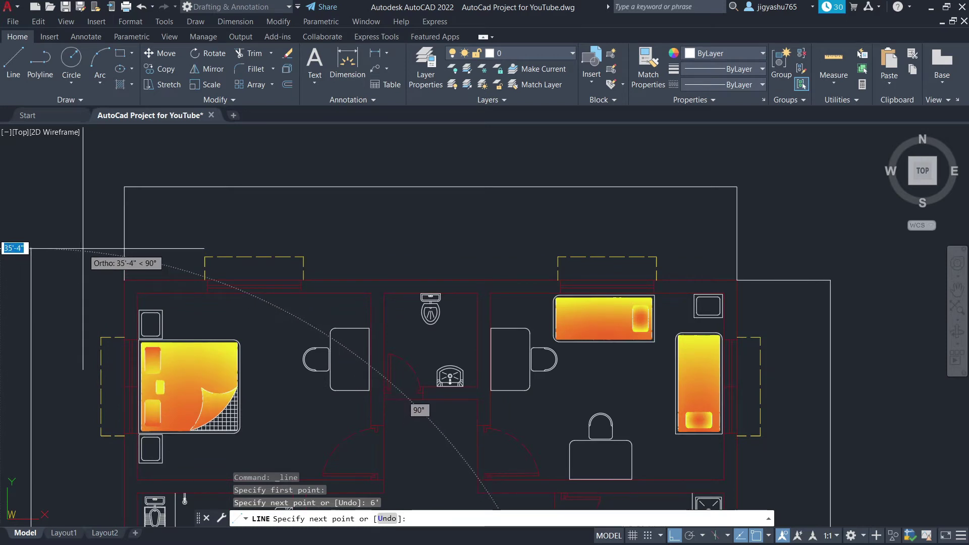
left_click(83, 248)
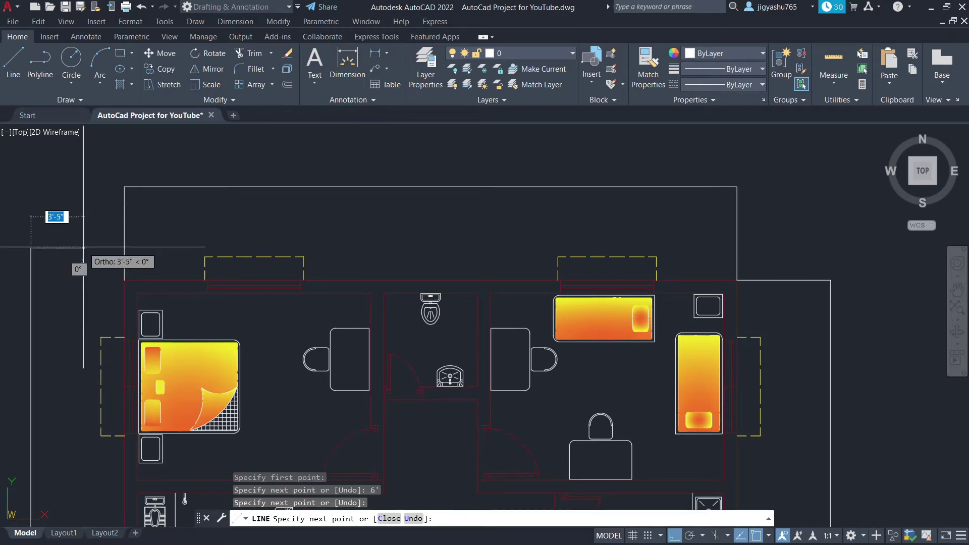
key("Escape")
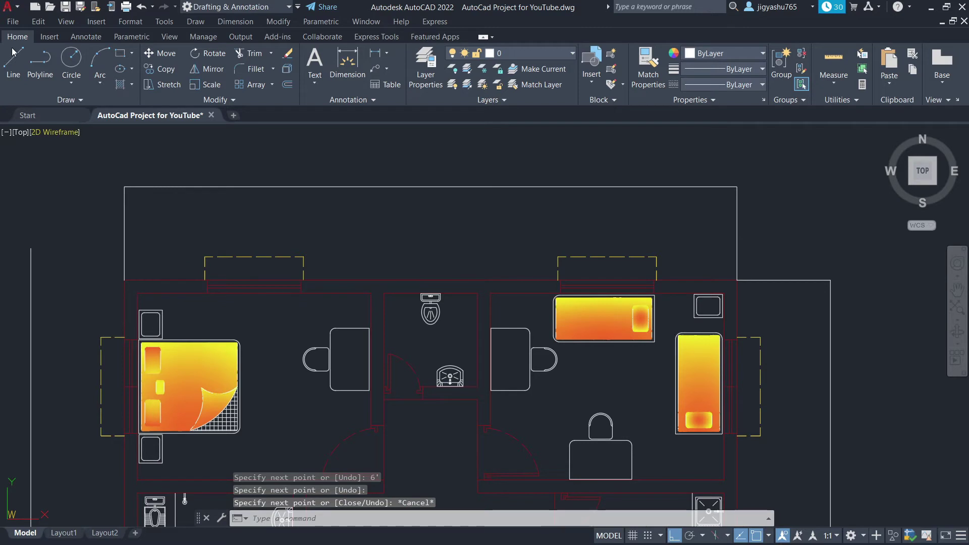
- Draw a horizontal line about 8' left from the house's upper-left outer corner, and trim its overhang beyond the left boundary line
left_click(13, 71)
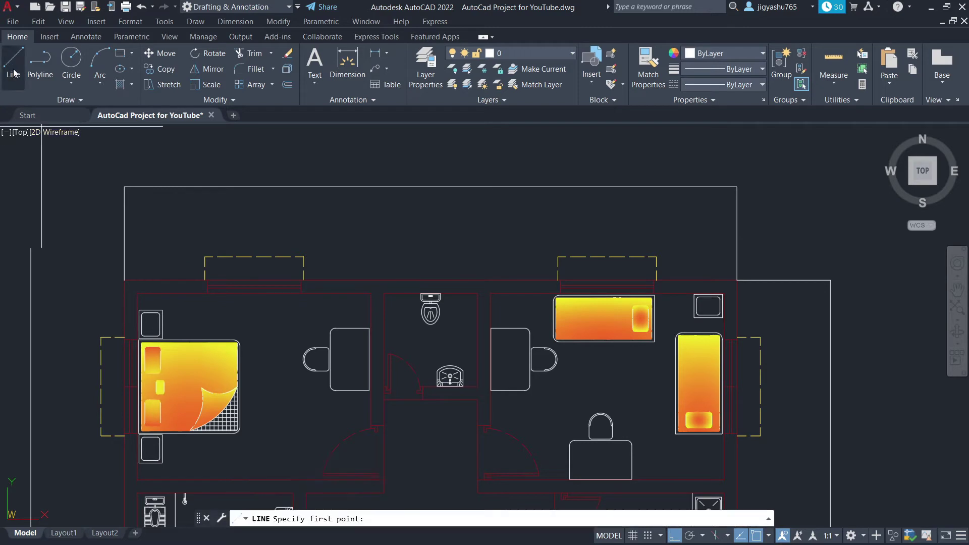
left_click(124, 280)
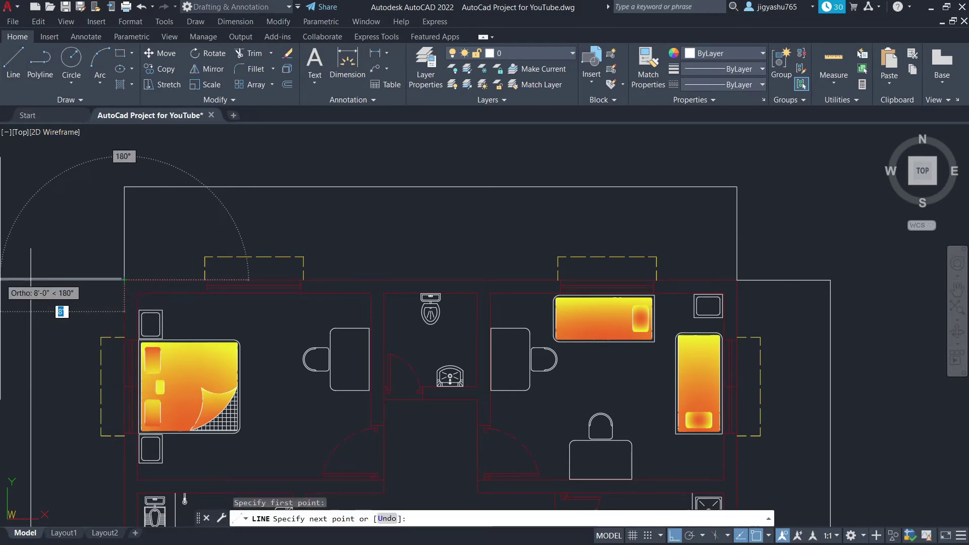
left_click(1, 278)
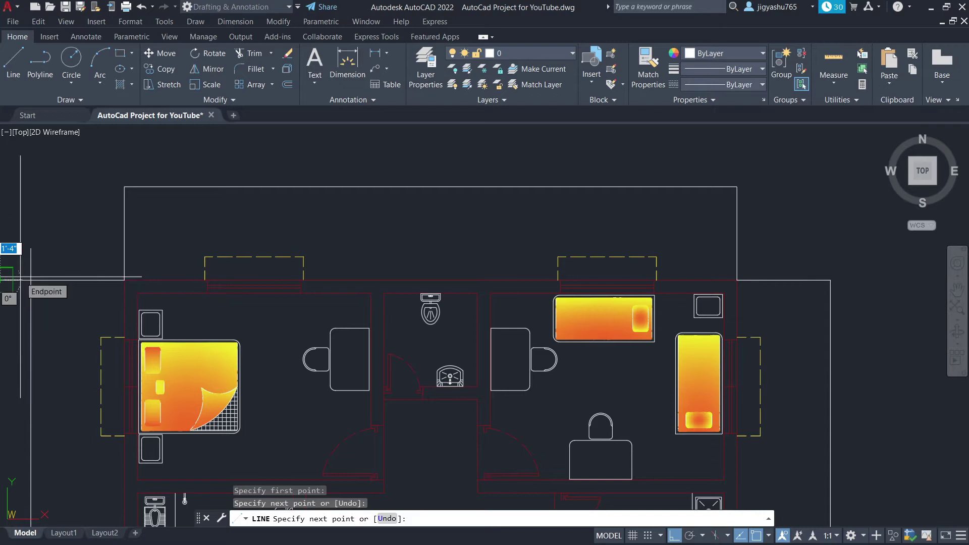
key("Escape")
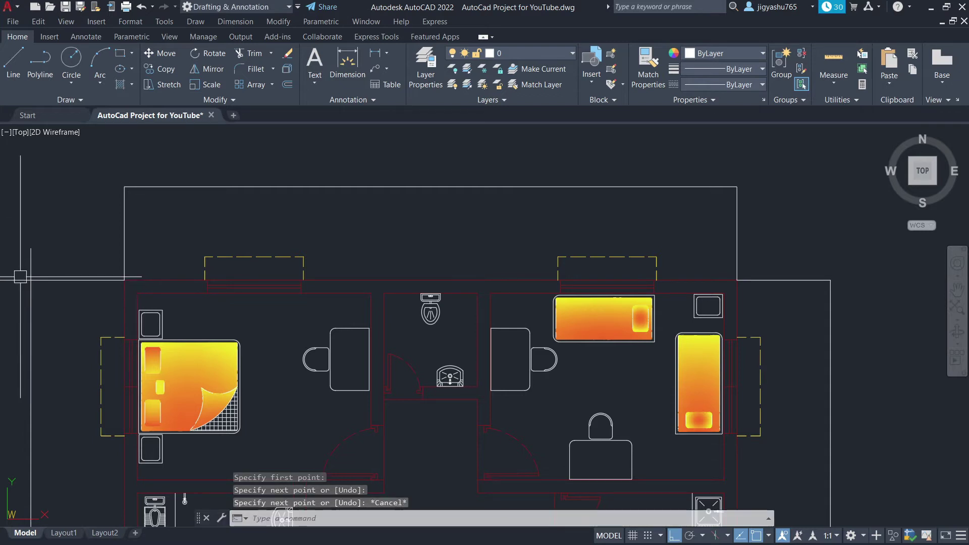
left_click(246, 53)
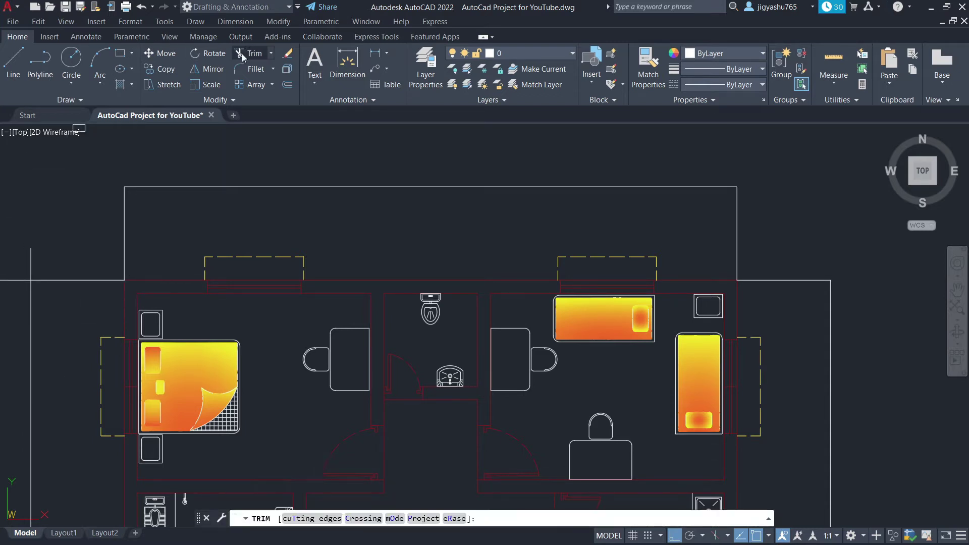
left_click(9, 280)
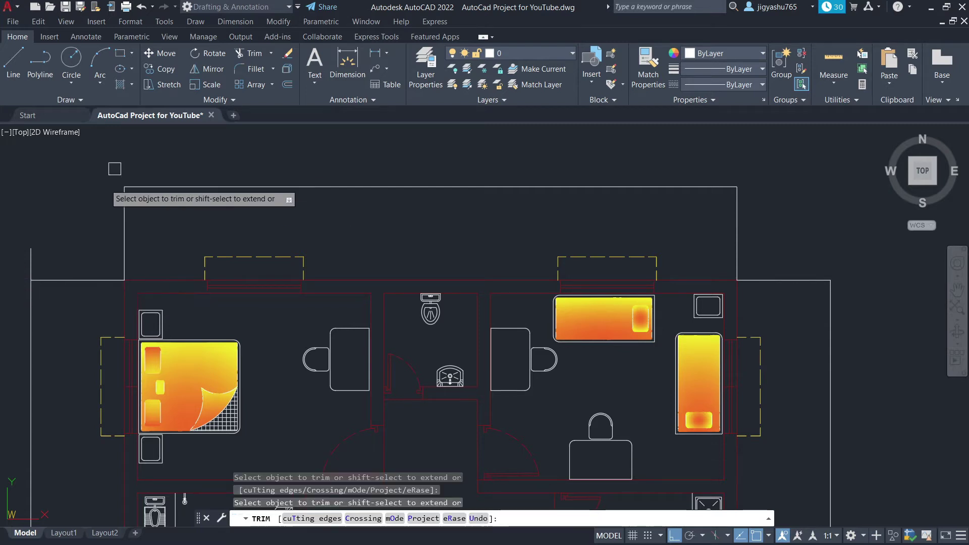
key("Escape")
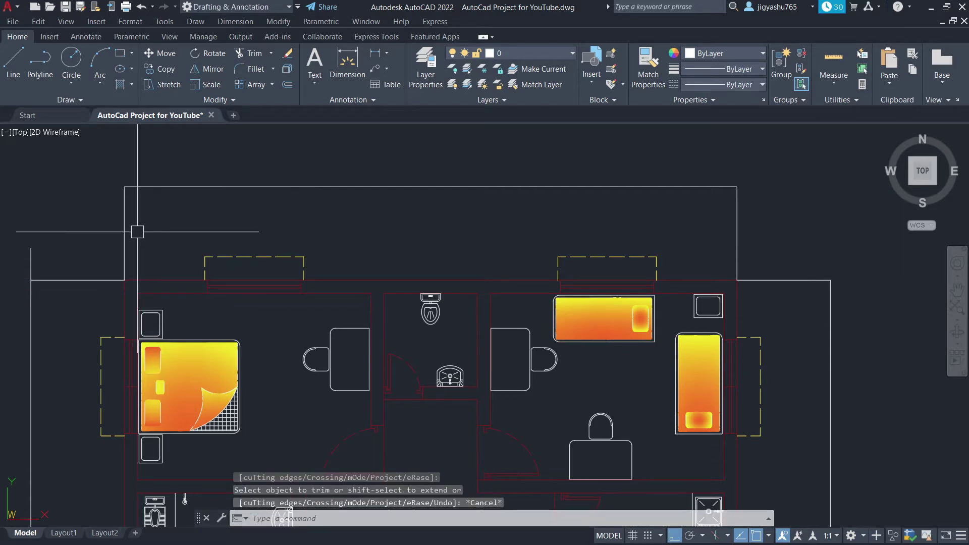
- Stretch the left end of the top boundary line horizontally past the left boundary line
left_click(165, 186)
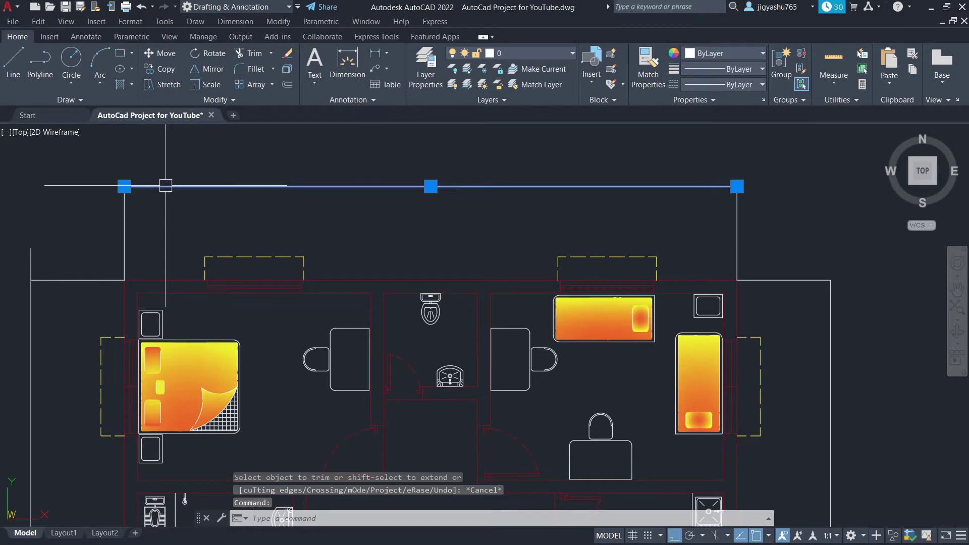
left_click(124, 186)
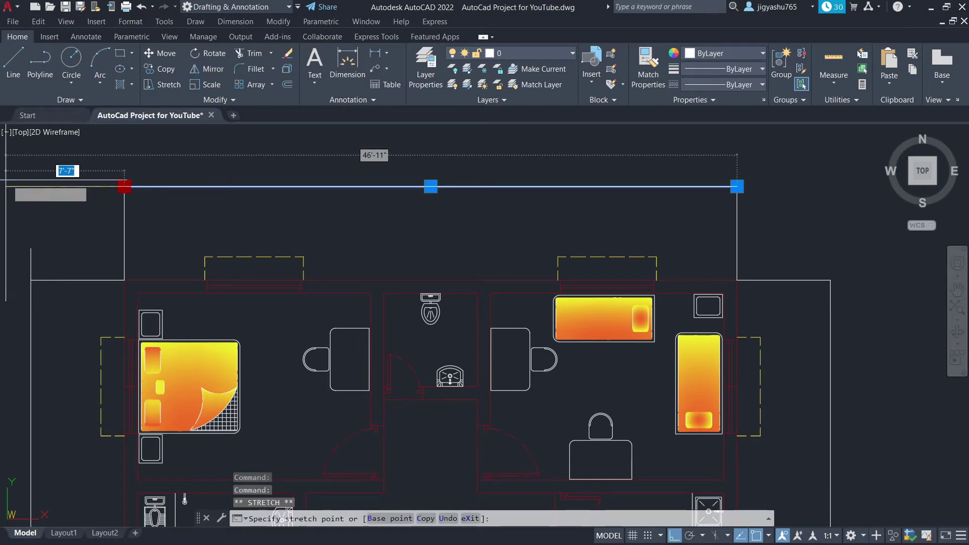
left_click(20, 179)
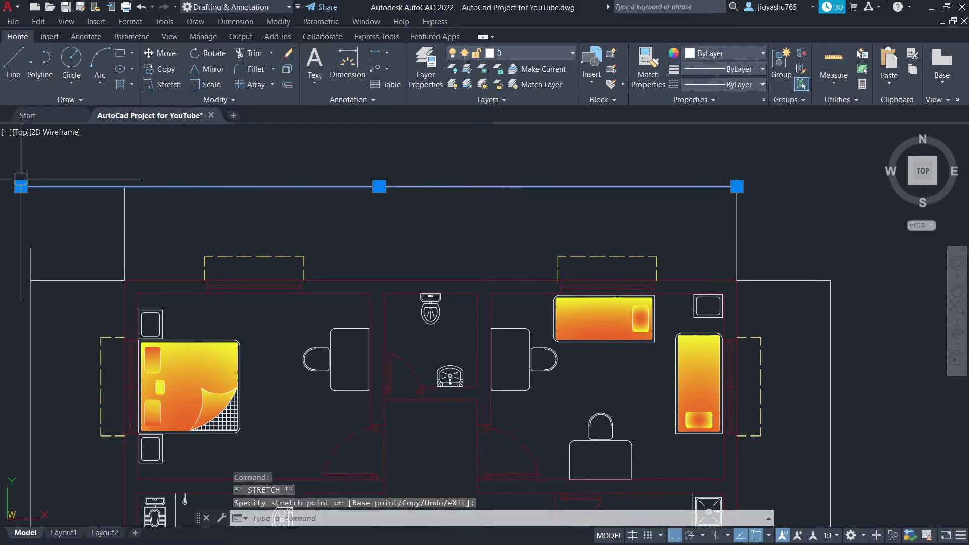
key("Escape")
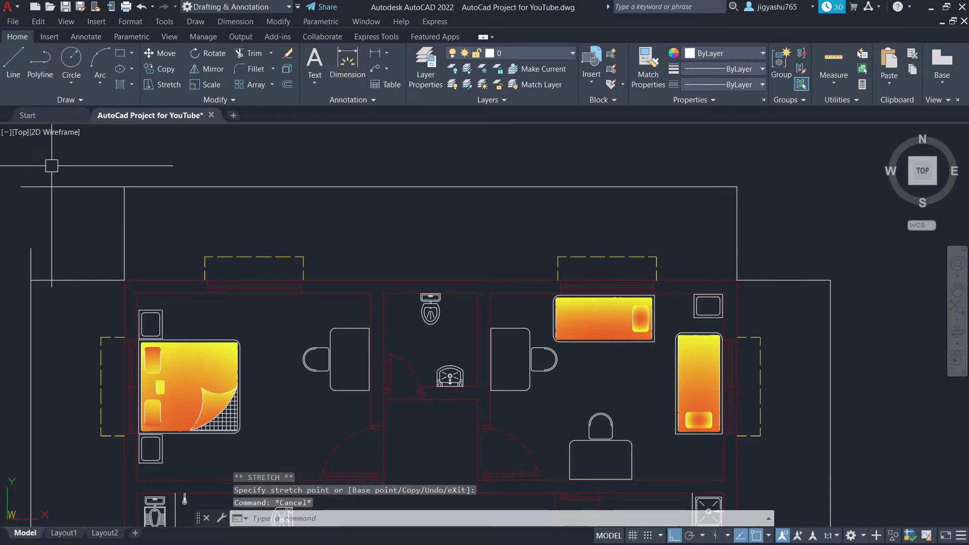
- Stretch the upper end of the left boundary line straight up to the top boundary line
left_click(31, 244)
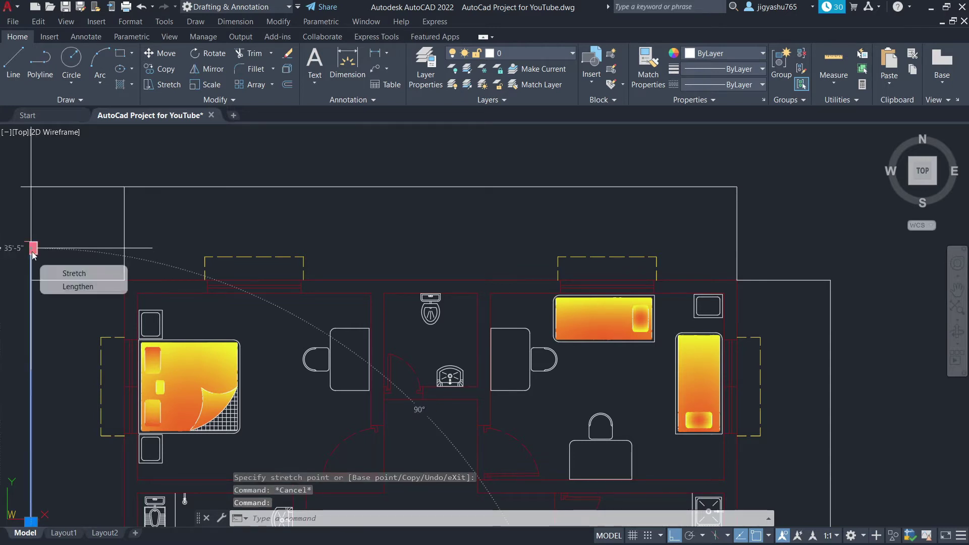
left_click(33, 248)
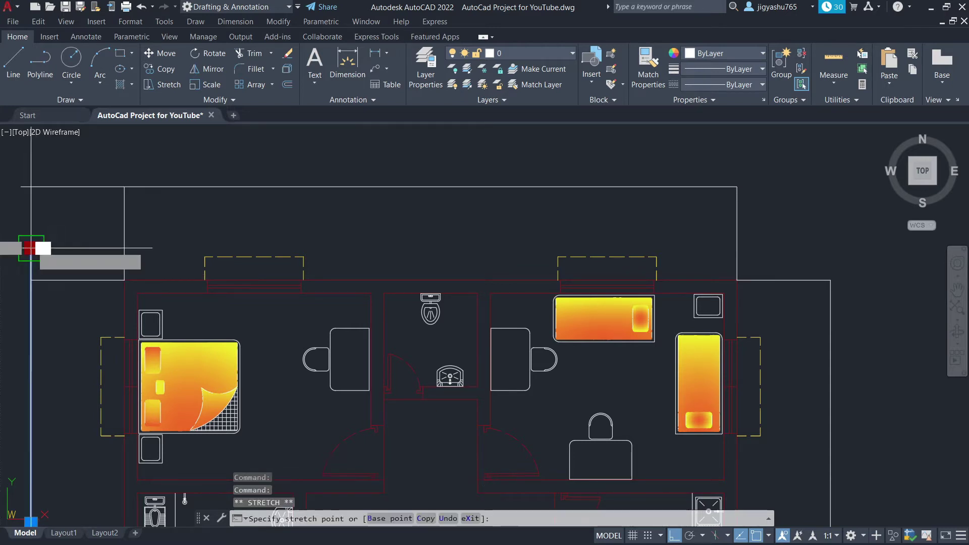
left_click(31, 186)
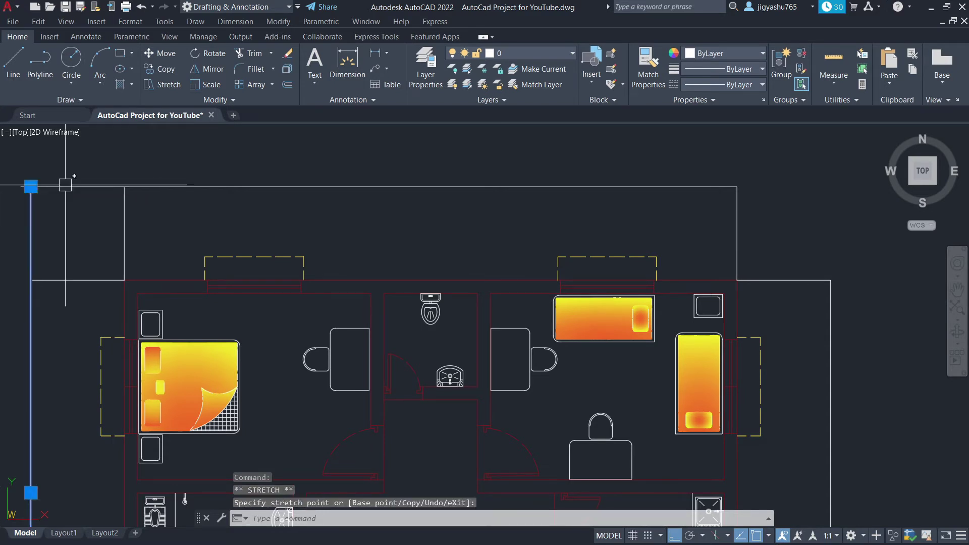
key("Escape")
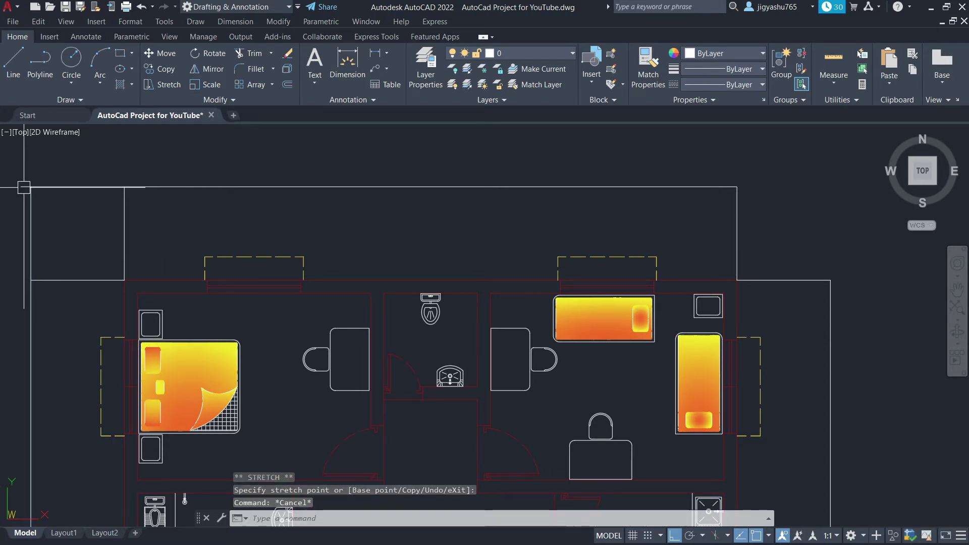
- Trim the top boundary line's overhang beyond the left boundary line at the upper-left corner
scroll(24, 188, "up", 2)
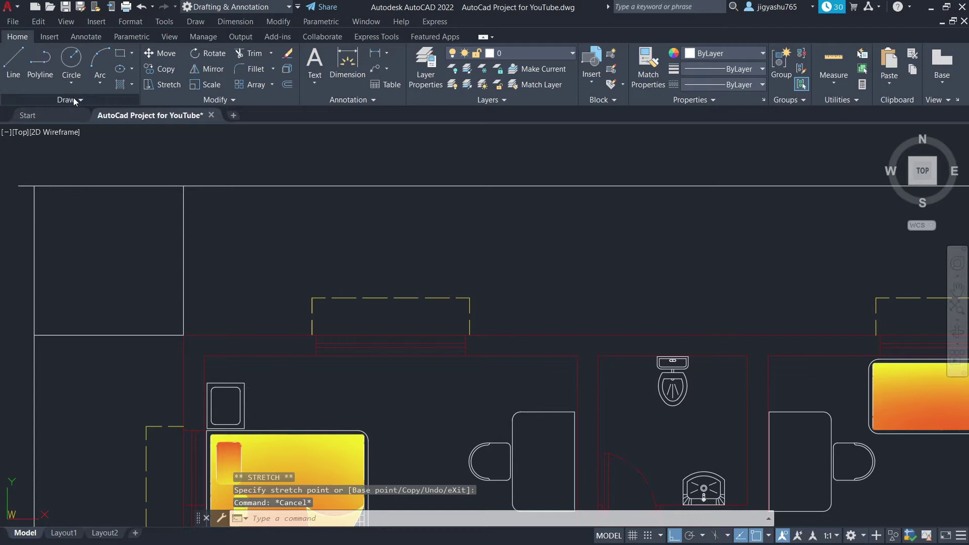
left_click(253, 53)
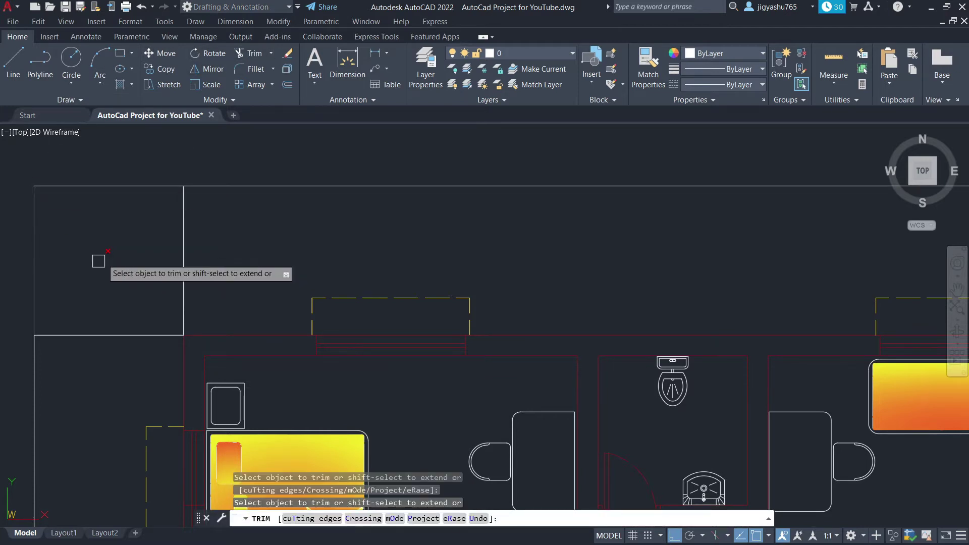
scroll(111, 252, "down", 4)
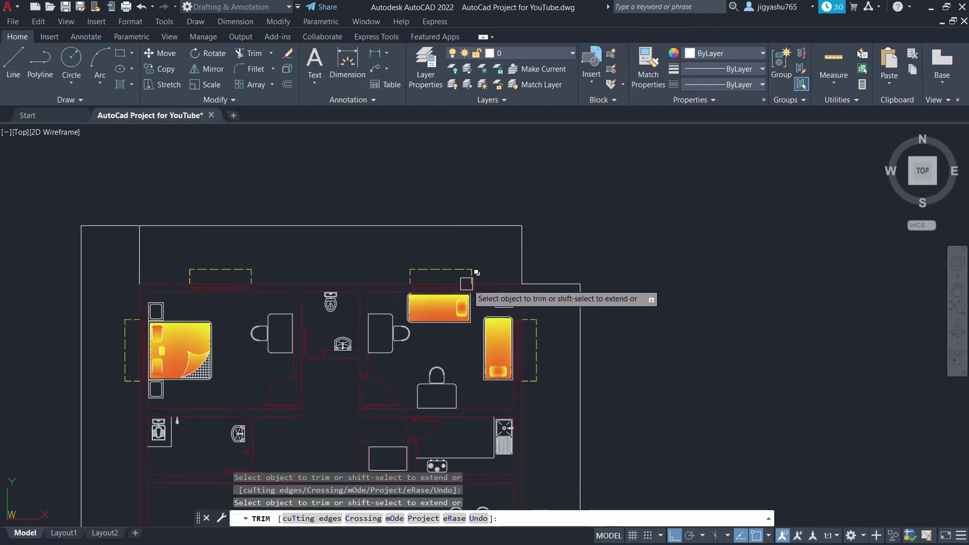
key("Escape")
- Stretch the lower end of the right boundary line straight down past the level of the bottom boundary line
scroll(484, 276, "down", 5)
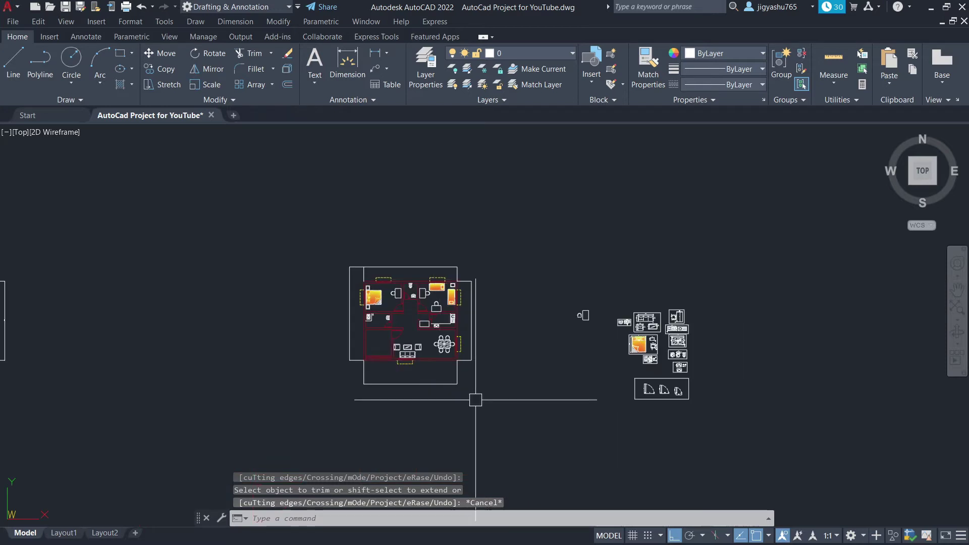
scroll(475, 400, "up", 9)
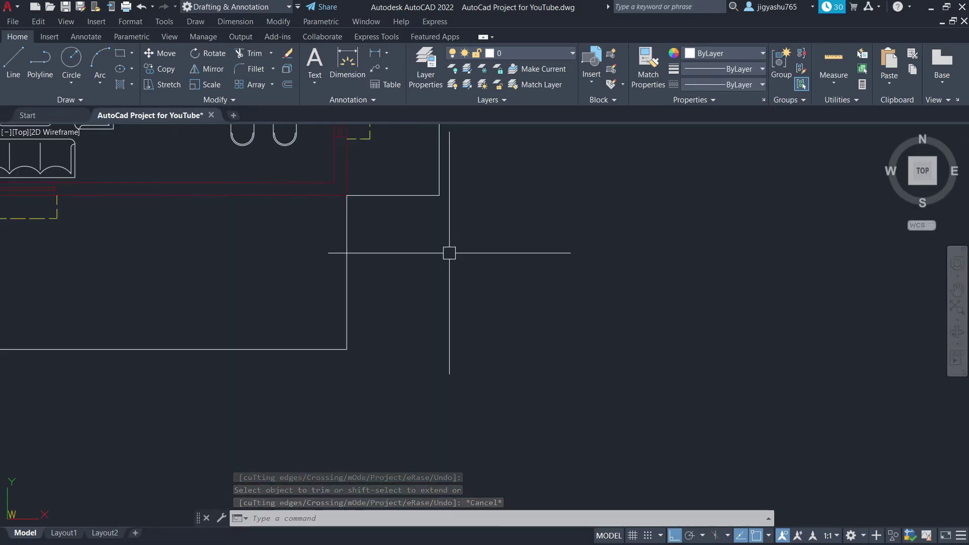
left_click(441, 164)
left_click(439, 195)
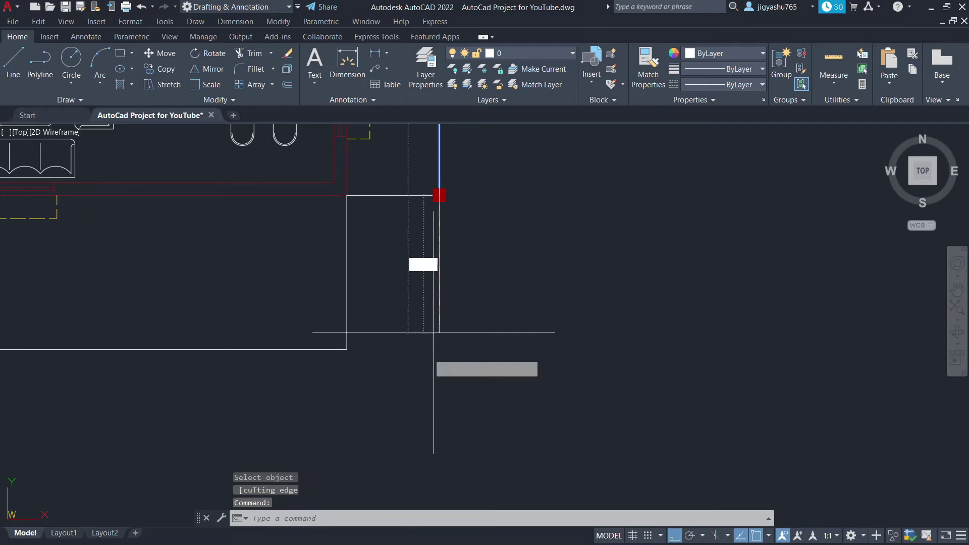
left_click(439, 387)
mouse_move(435, 389)
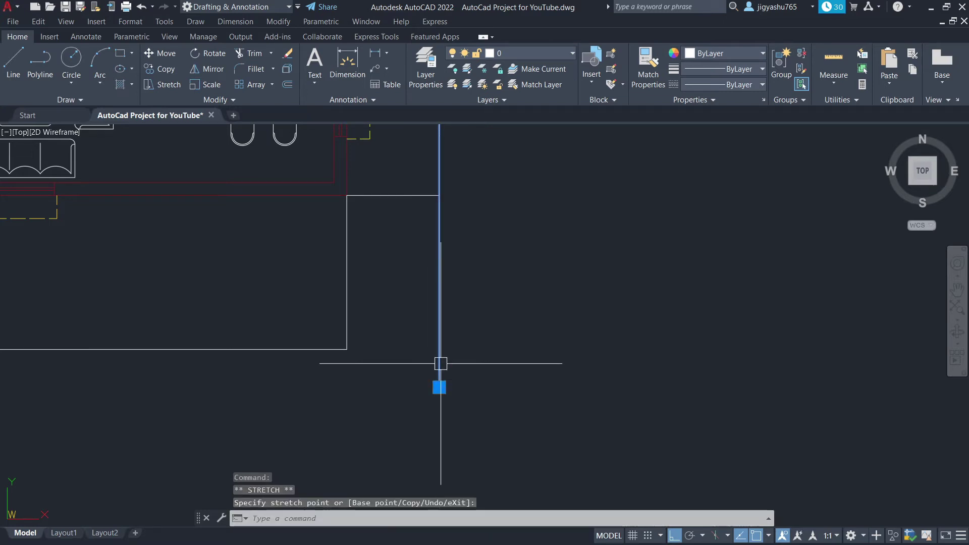
- Stretch the right end of the bottom boundary line horizontally to meet the right boundary line
left_click(337, 348)
left_click(346, 349)
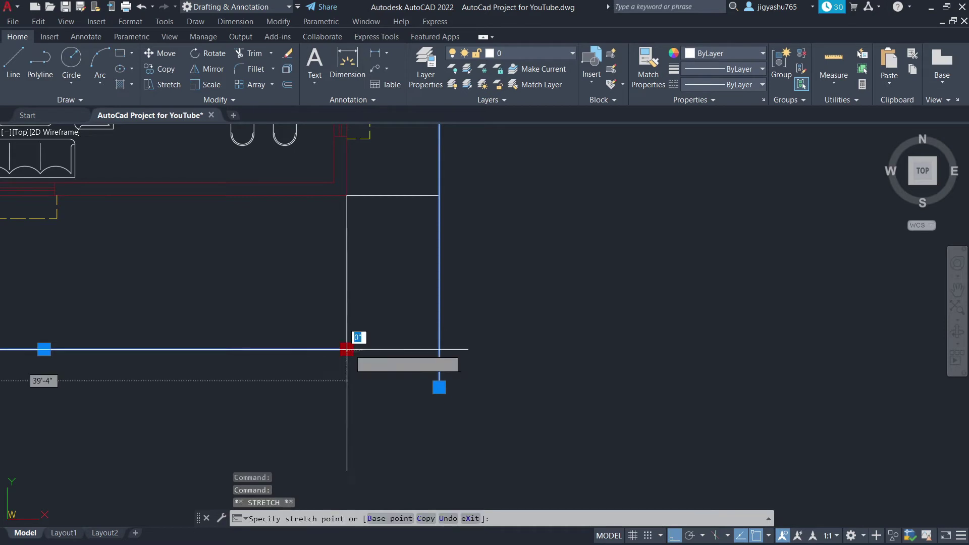
left_click(439, 349)
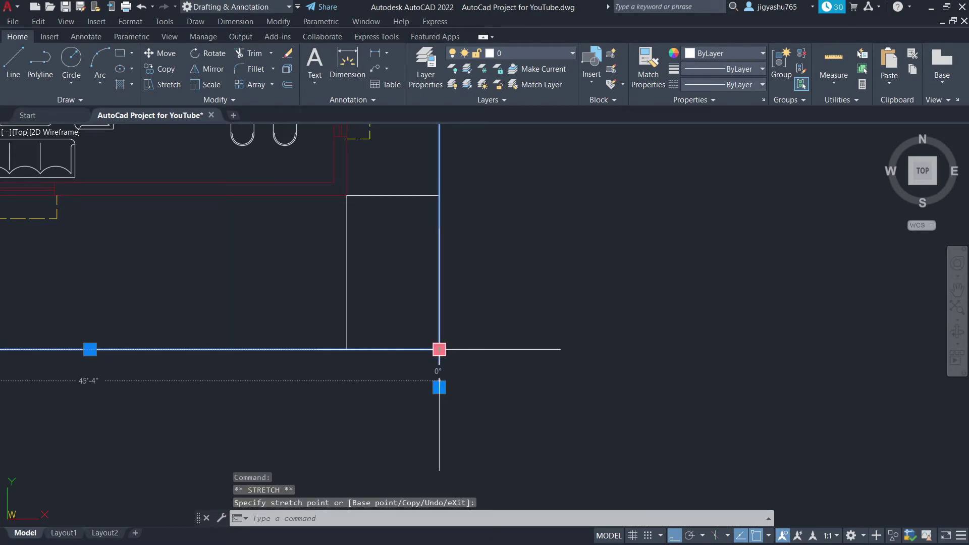
key("Escape")
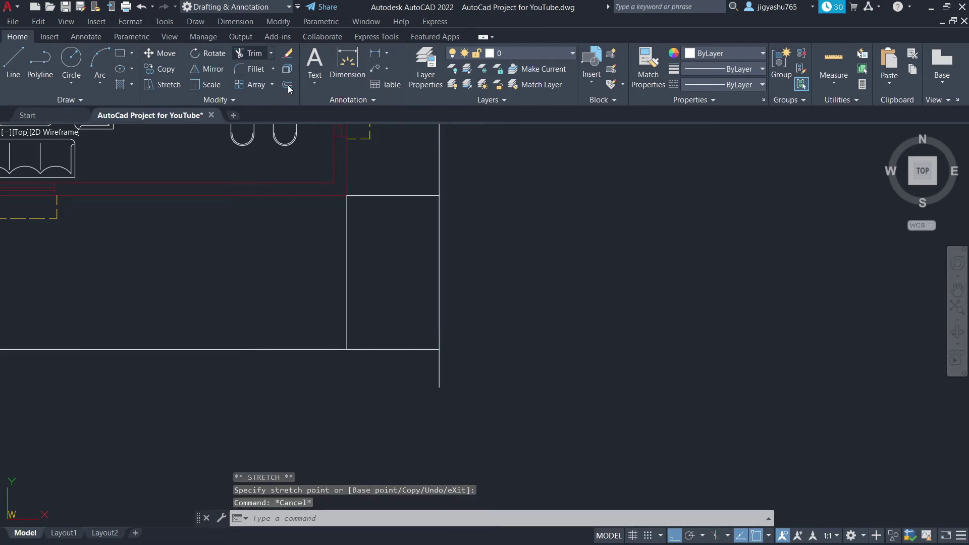
- Trim the right boundary line's overhang below the bottom boundary line and the inner vertical line at the lower-right corner
left_click(440, 372)
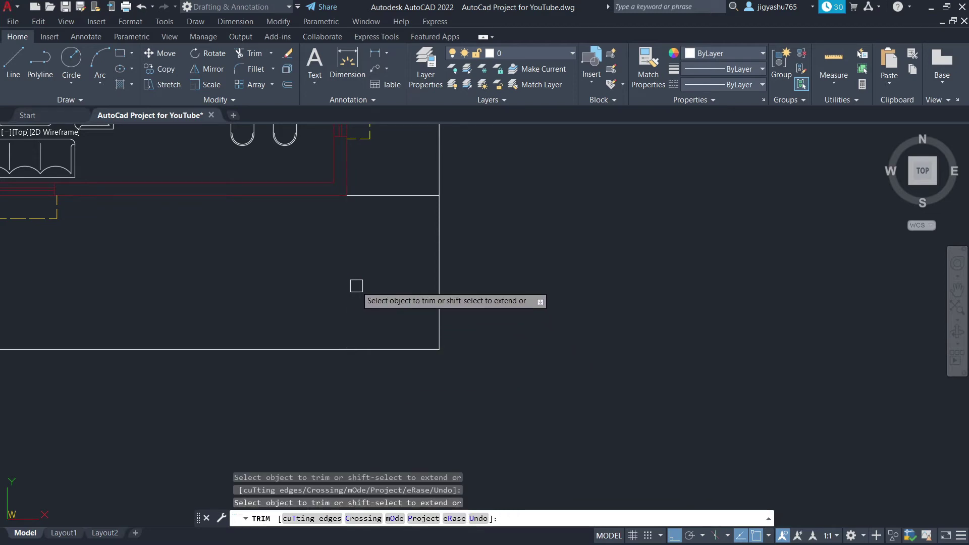
key("Escape")
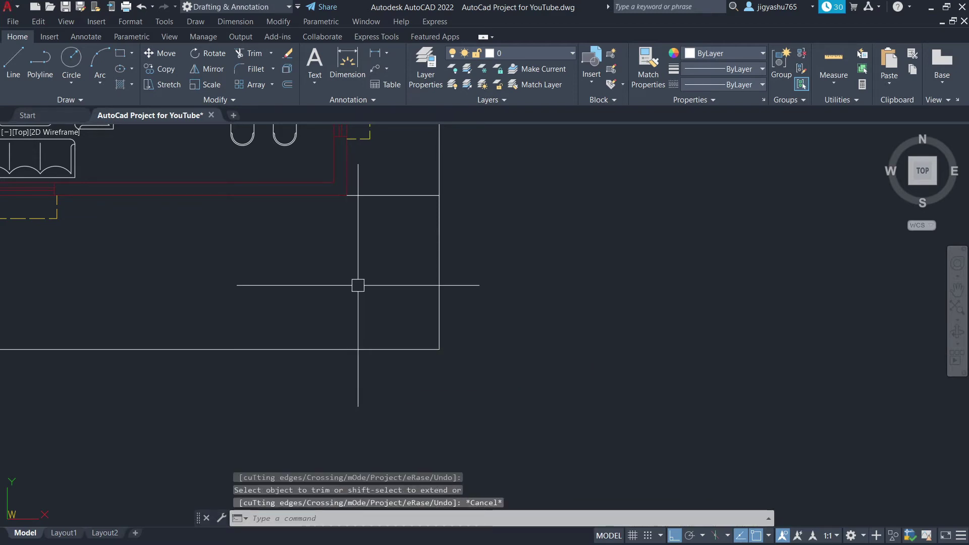
- Stretch the right end of the top boundary line horizontally past the right boundary line
scroll(625, 313, "down", 5)
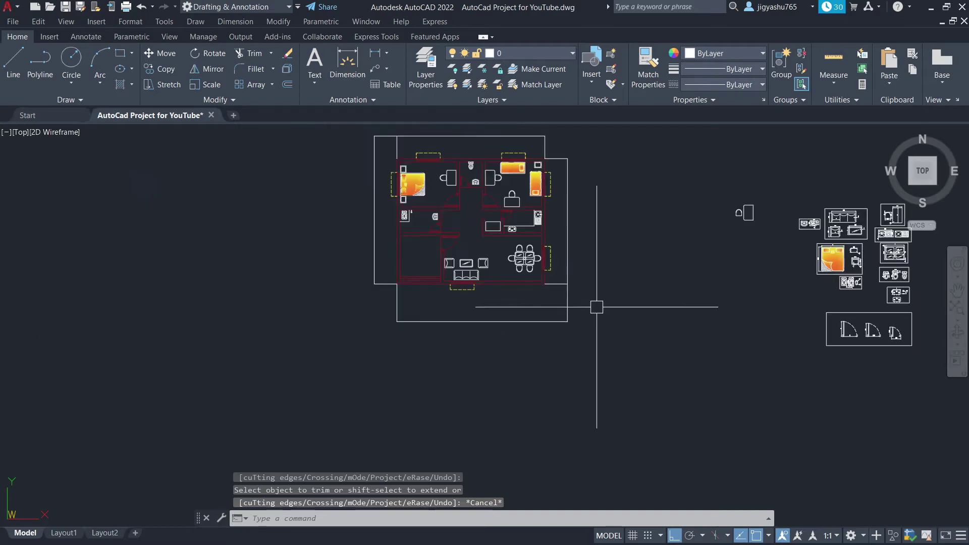
scroll(555, 132, "up", 6)
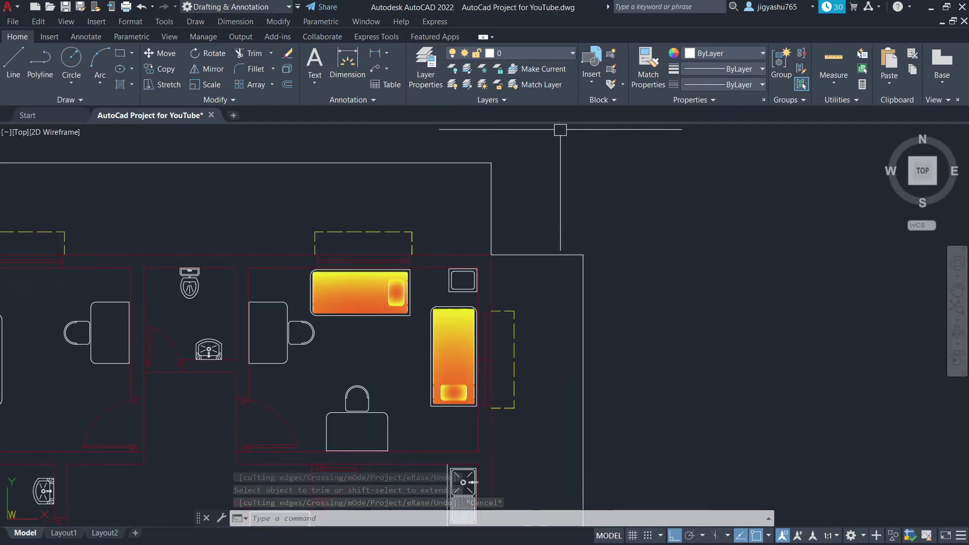
scroll(553, 137, "up", 3)
left_click(434, 176)
left_click(454, 176)
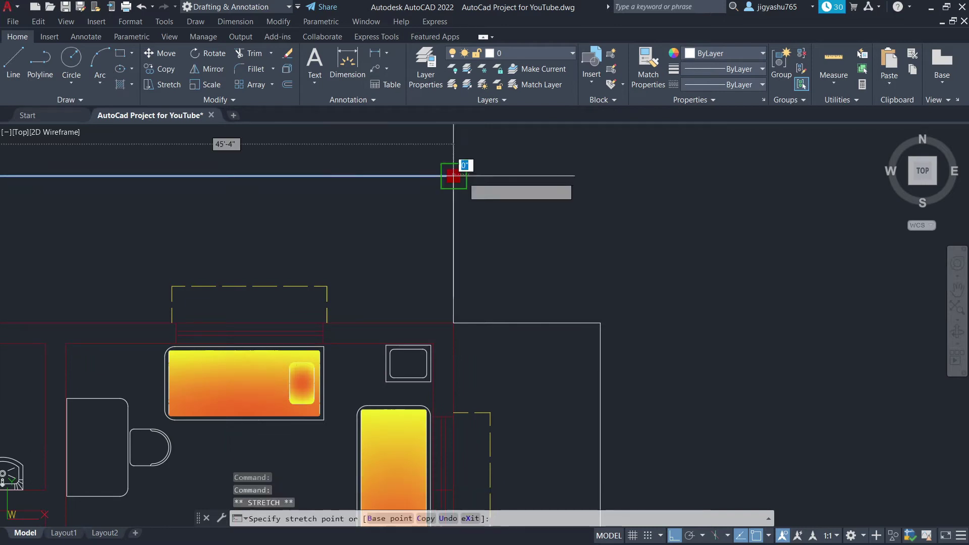
left_click(633, 168)
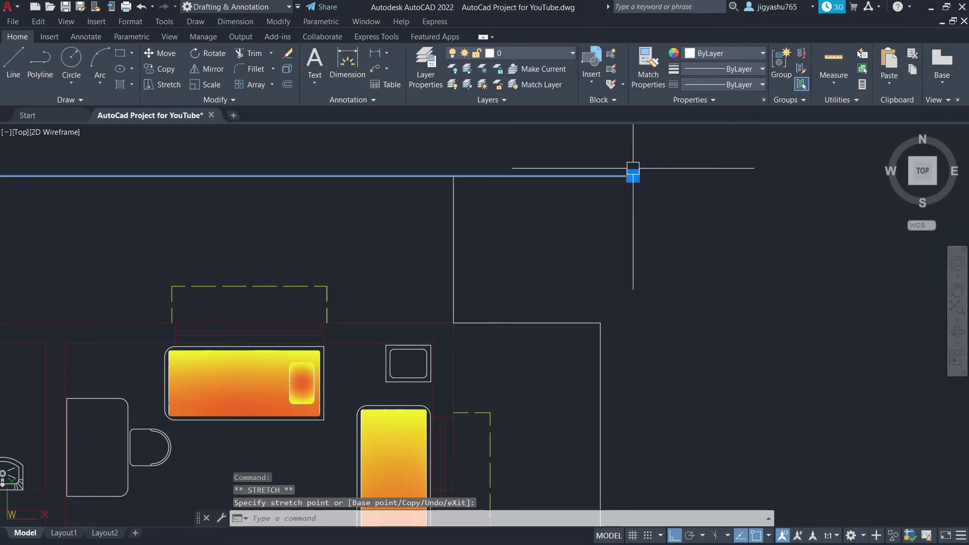
key("Escape")
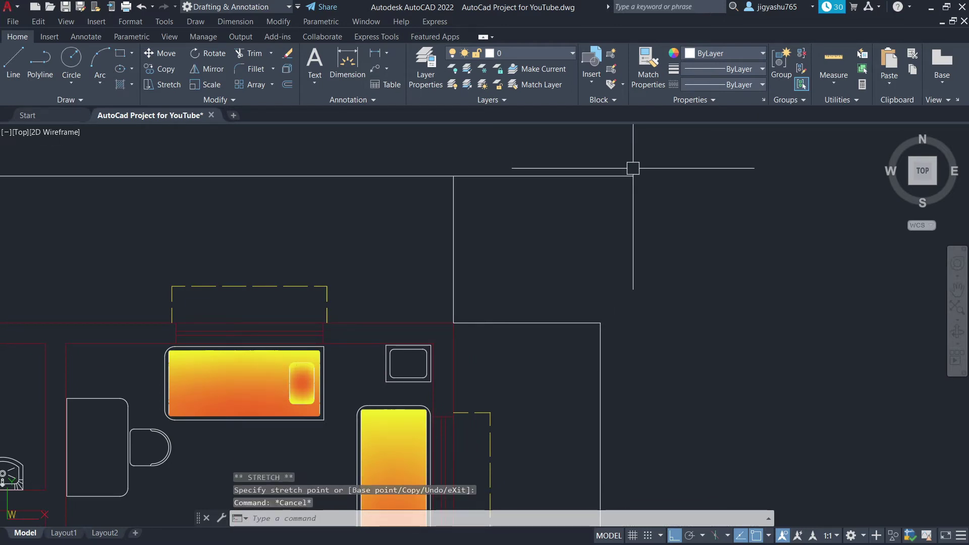
- Stretch the upper end of the right boundary line straight up to the top boundary line
left_click(601, 399)
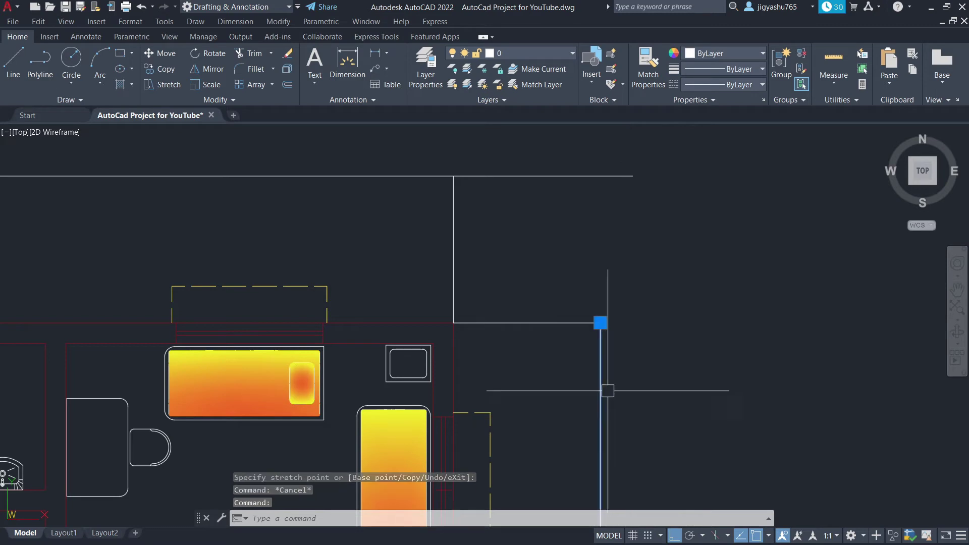
left_click(600, 322)
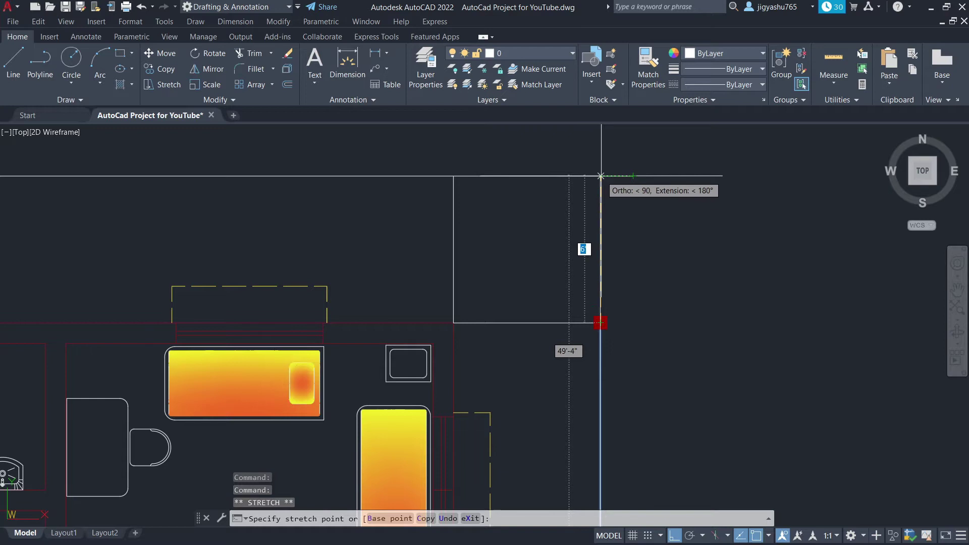
left_click(600, 176)
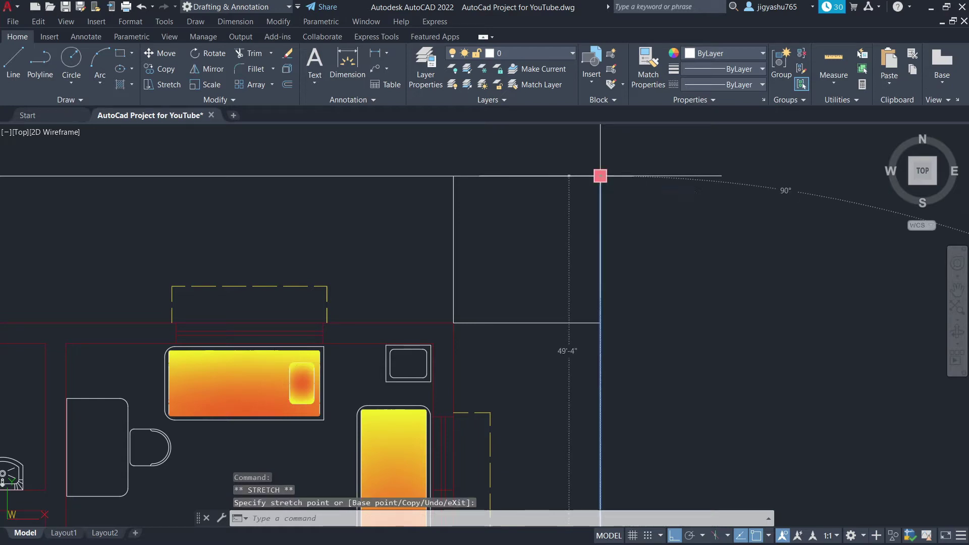
key("Escape")
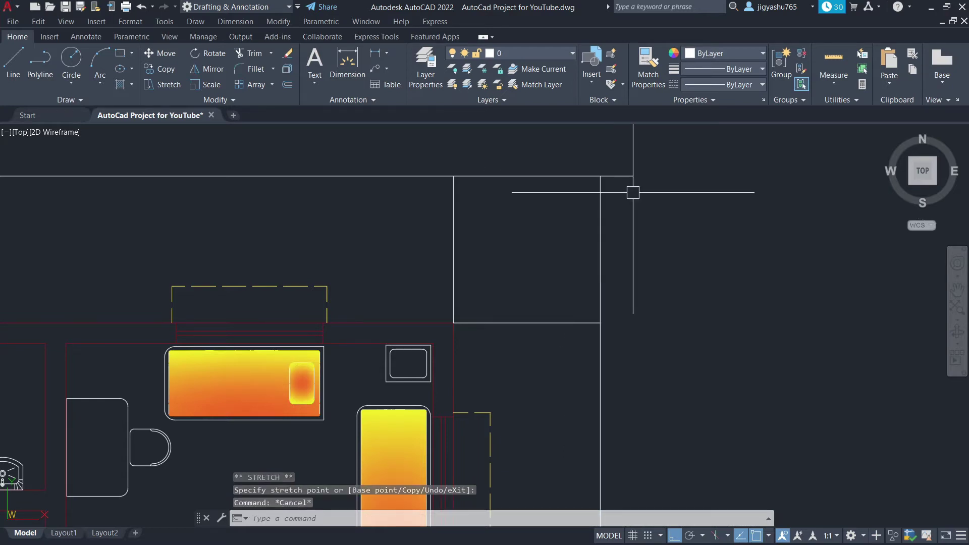
- Trim the top boundary line's overhang beyond the right boundary line at the upper-right corner
left_click(252, 53)
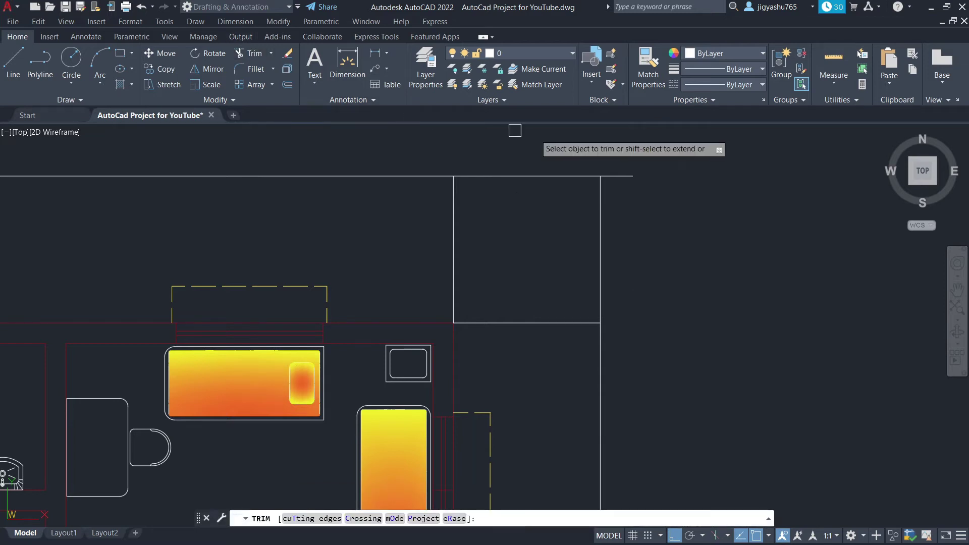
left_click(625, 175)
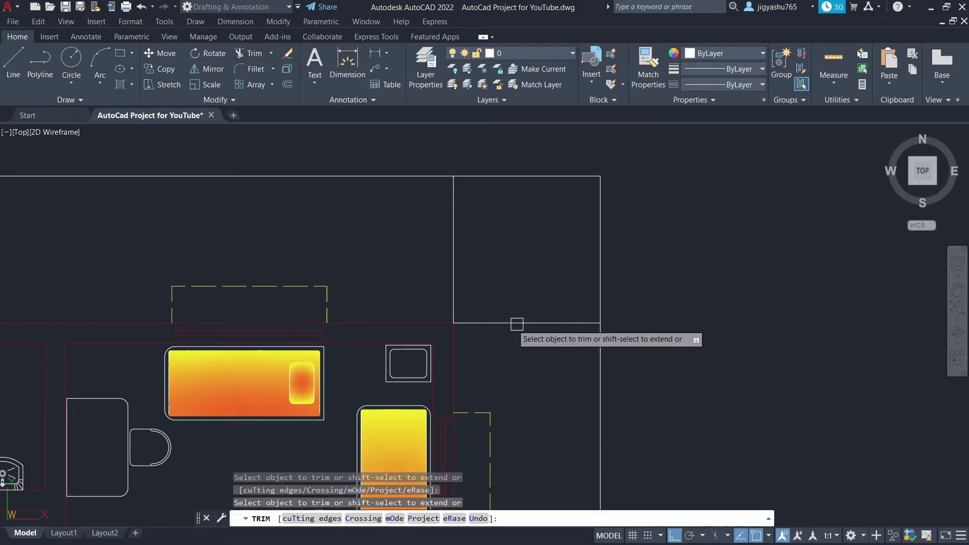
scroll(596, 203, "down", 5)
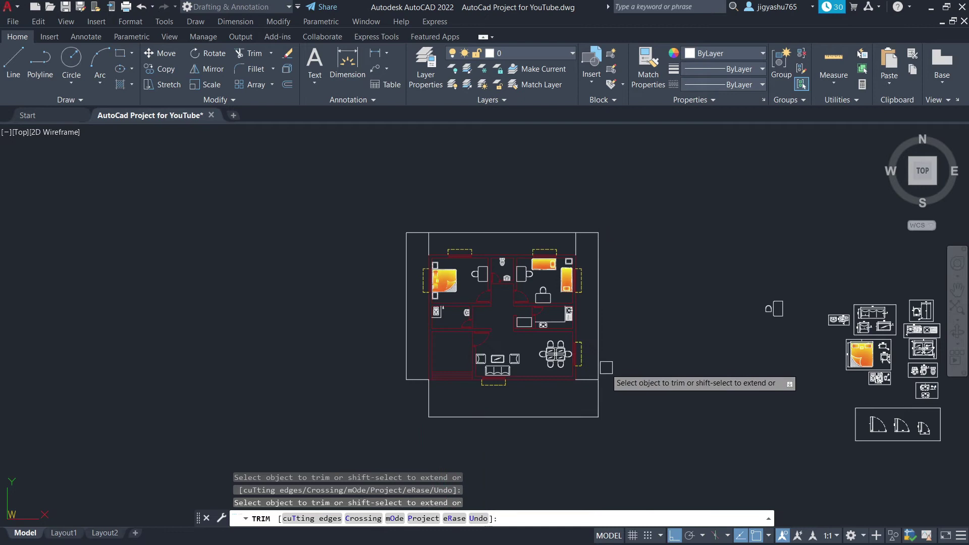
scroll(398, 434, "up", 6)
scroll(430, 353, "down", 2)
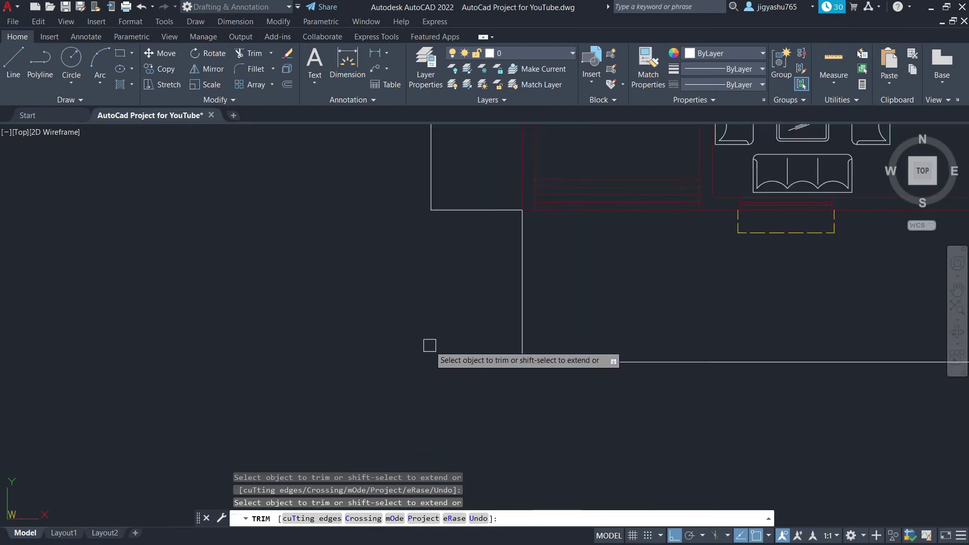
right_click(354, 258)
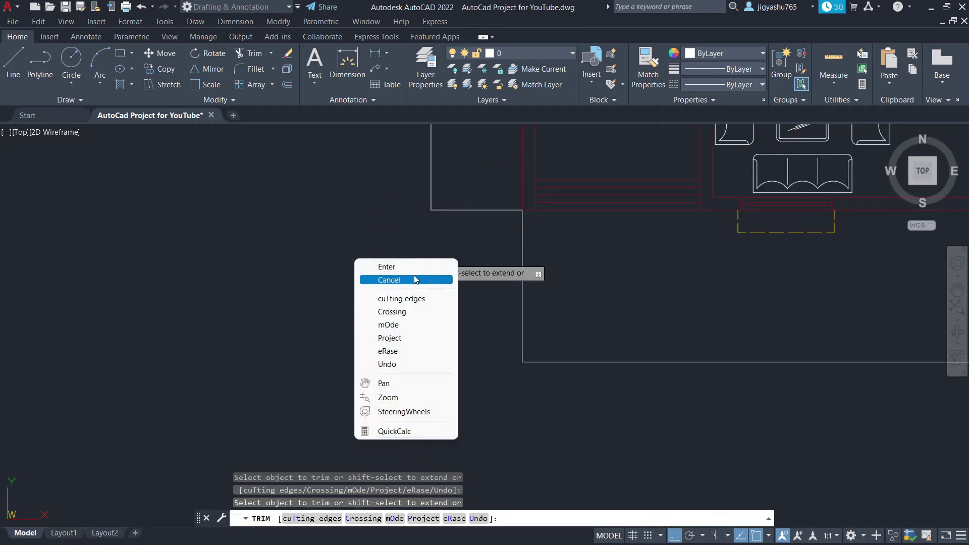
left_click(397, 267)
- Stretch the lower end of the left boundary line straight down past the level of the bottom boundary line
left_click(430, 179)
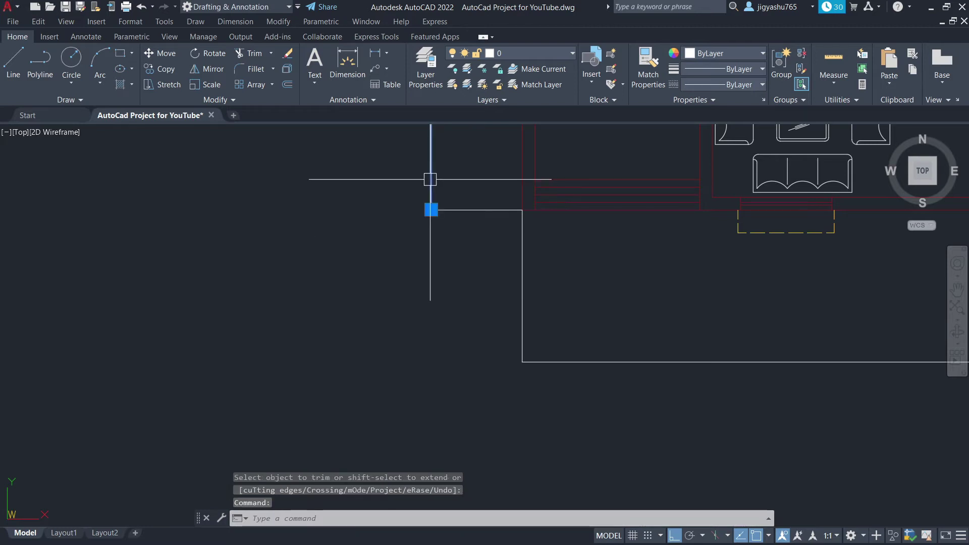
left_click(431, 210)
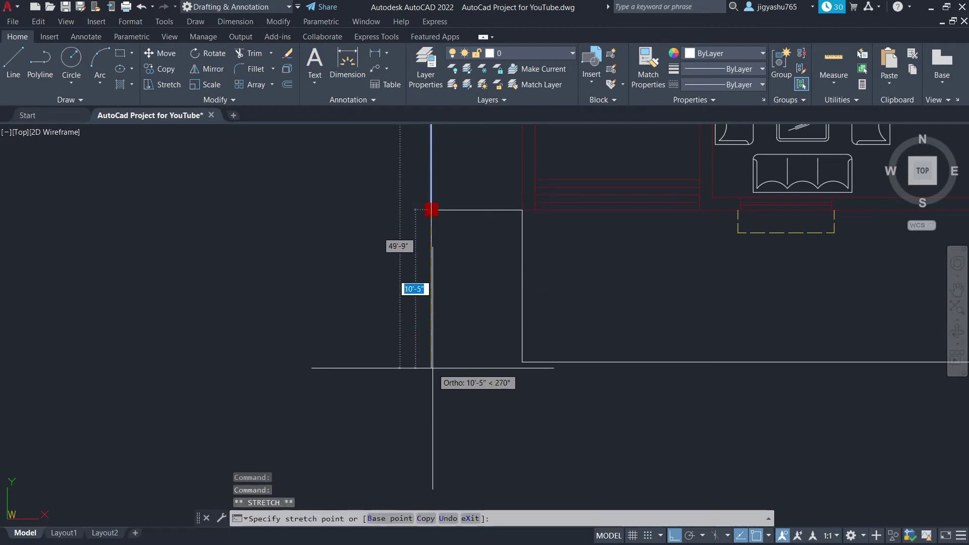
left_click(431, 389)
mouse_move(433, 392)
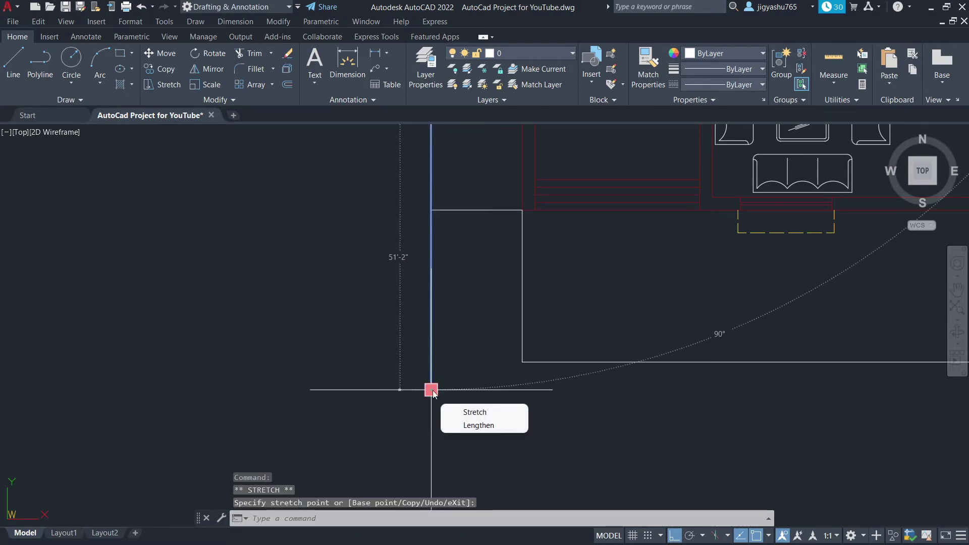
key("Escape")
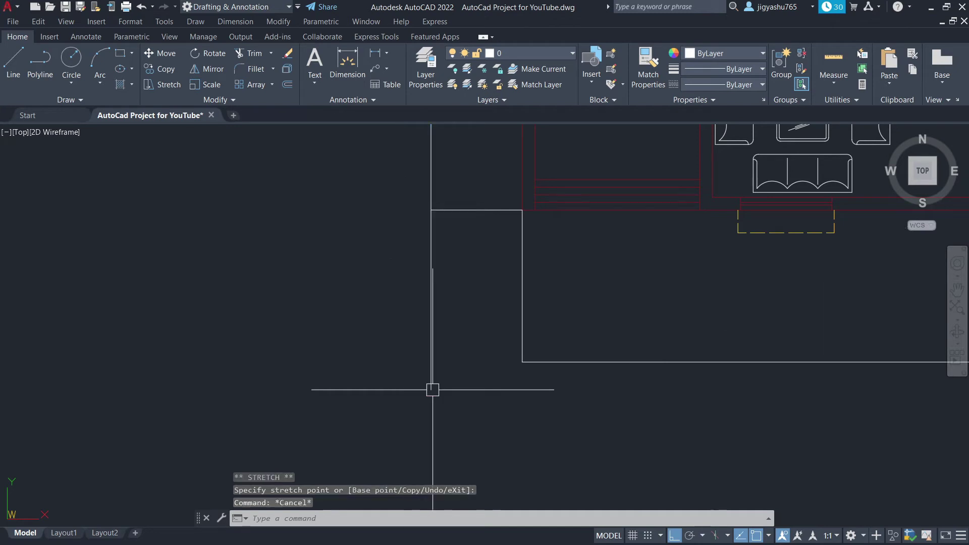
- Stretch the left end of the bottom boundary line horizontally to meet the left boundary line
left_click(543, 362)
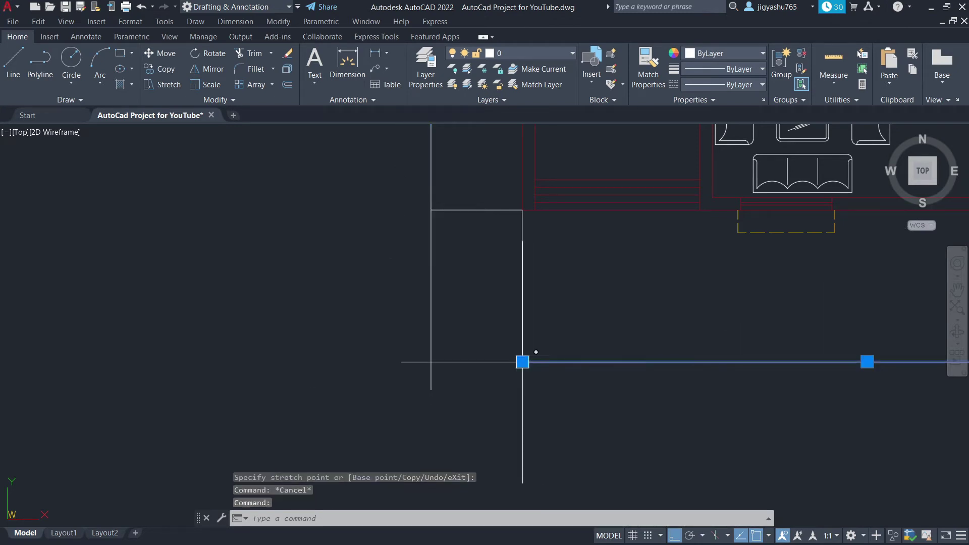
left_click(523, 361)
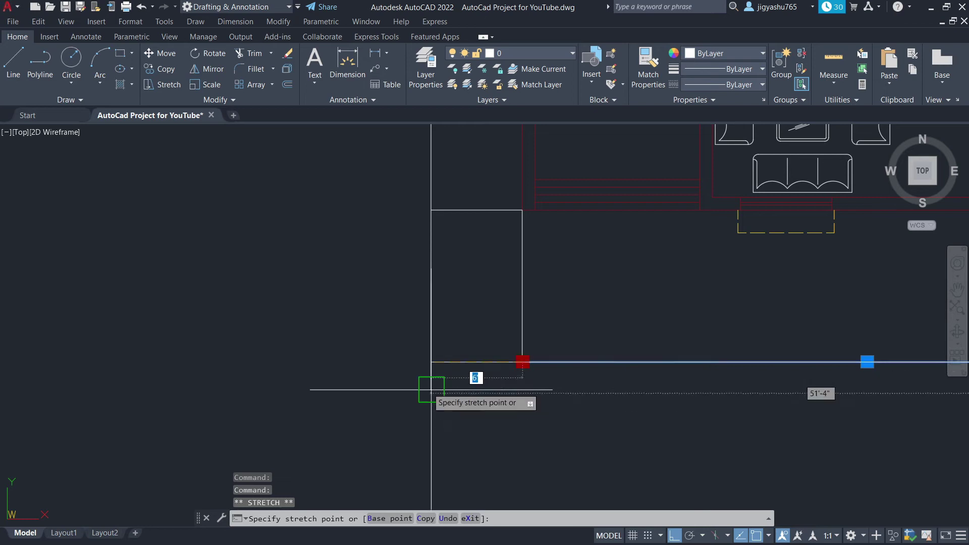
left_click(431, 362)
mouse_move(432, 364)
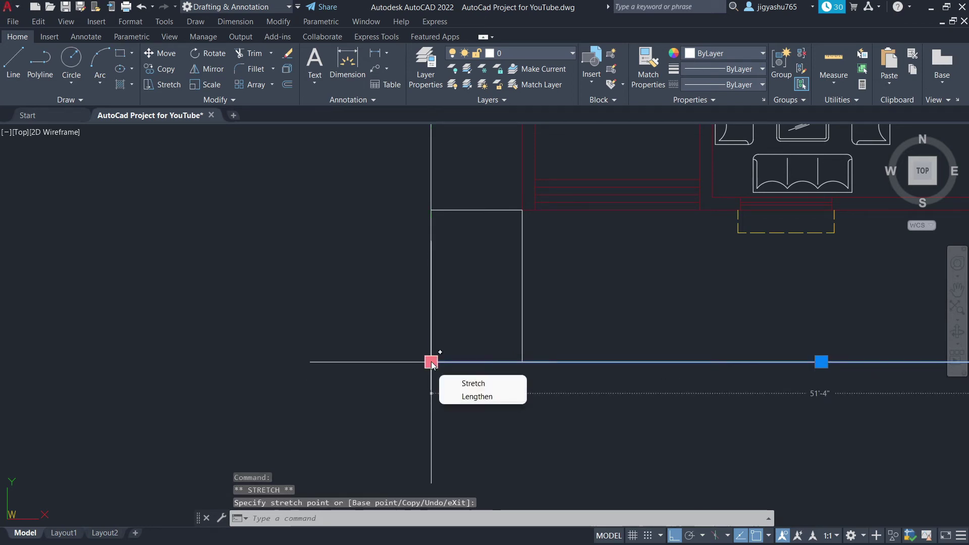
key("Escape")
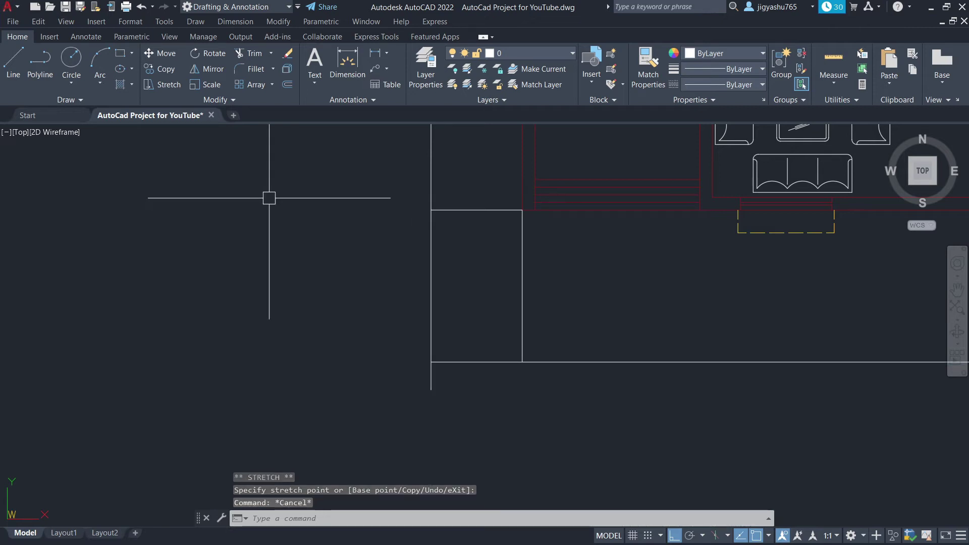
- Trim the left boundary line's overhang below the bottom boundary line and the inner vertical line at the lower-left corner
left_click(253, 59)
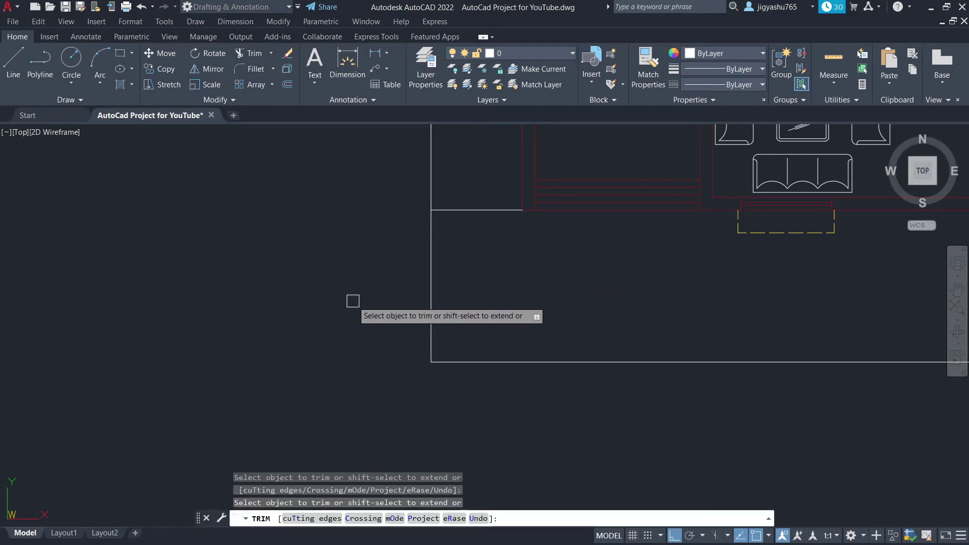
key("Escape")
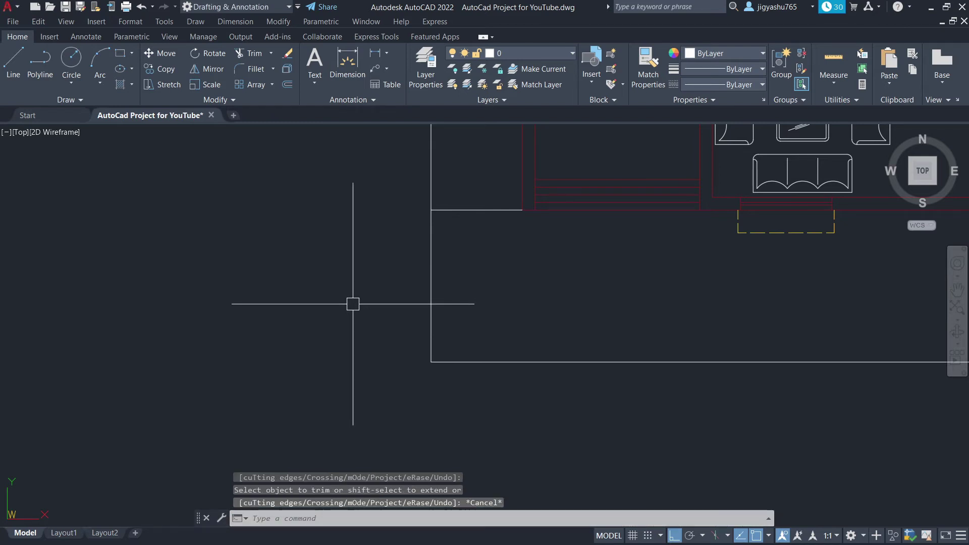
- Delete the four short leftover lines connecting the house's outer corners to the boundary rectangle
scroll(353, 304, "down", 5)
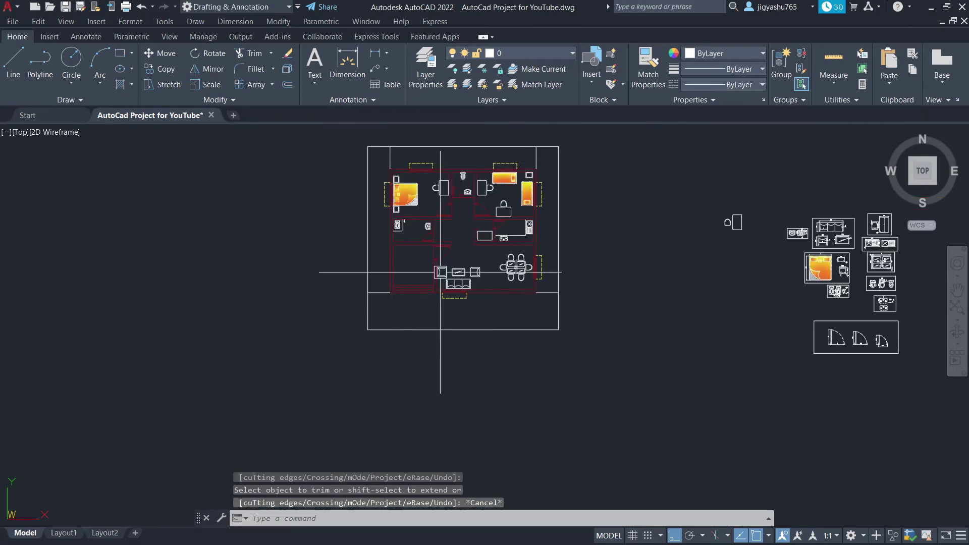
scroll(515, 136, "up", 4)
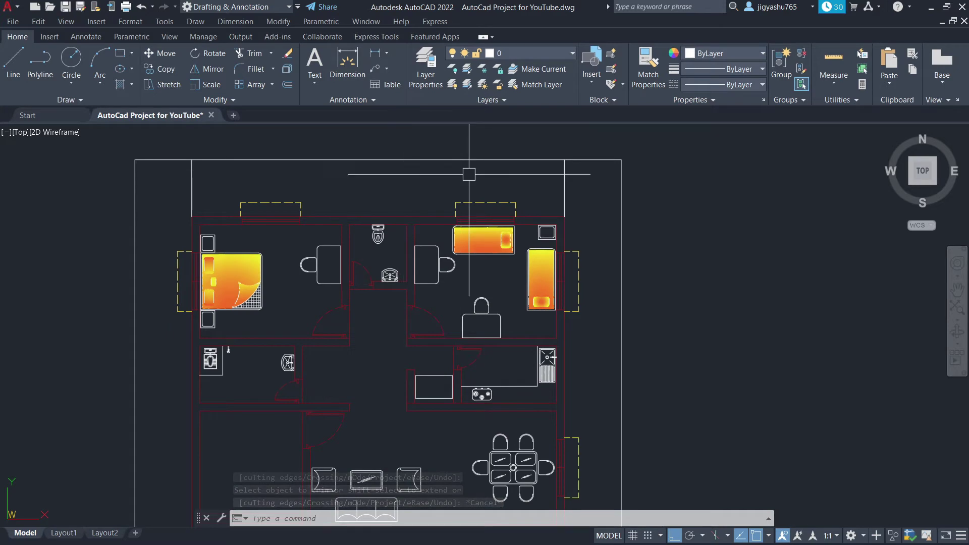
scroll(469, 174, "down", 3)
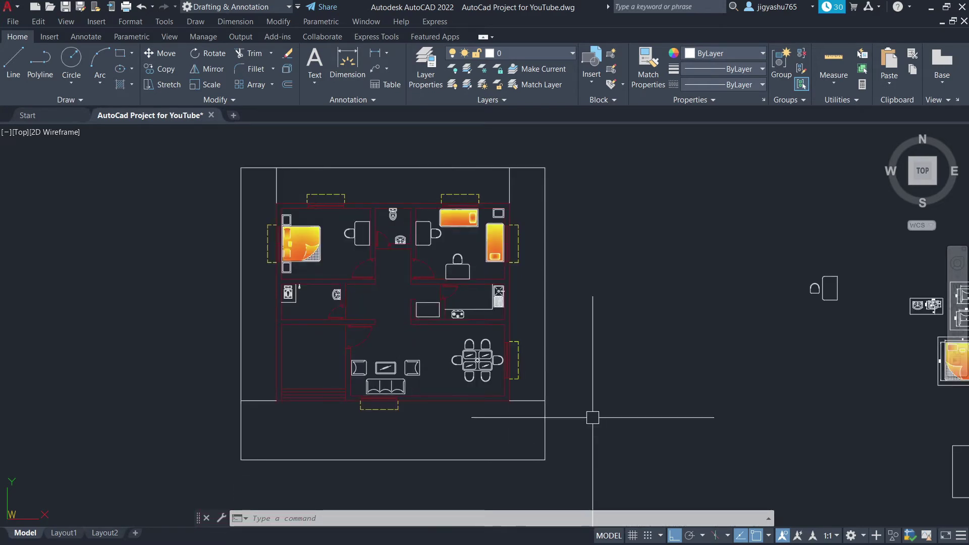
left_click(277, 185)
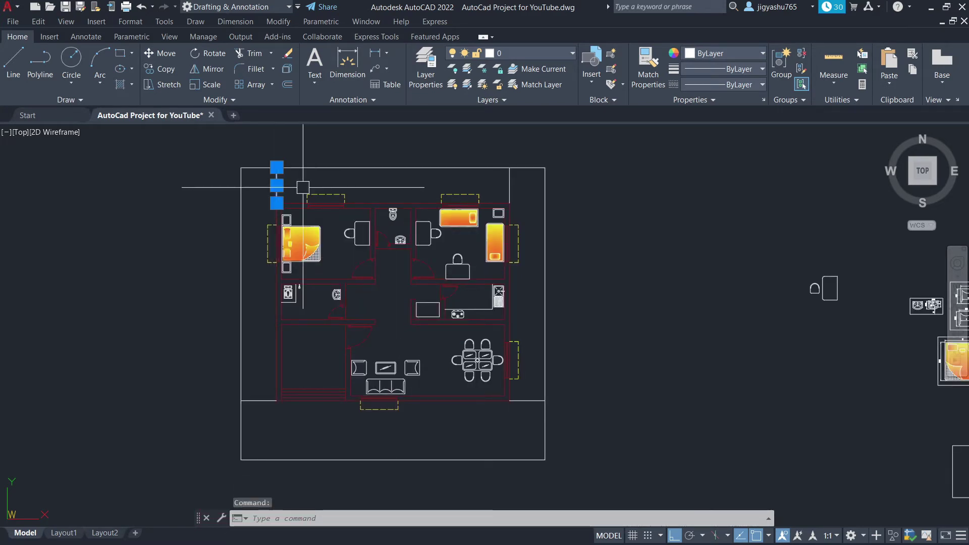
left_click(510, 184)
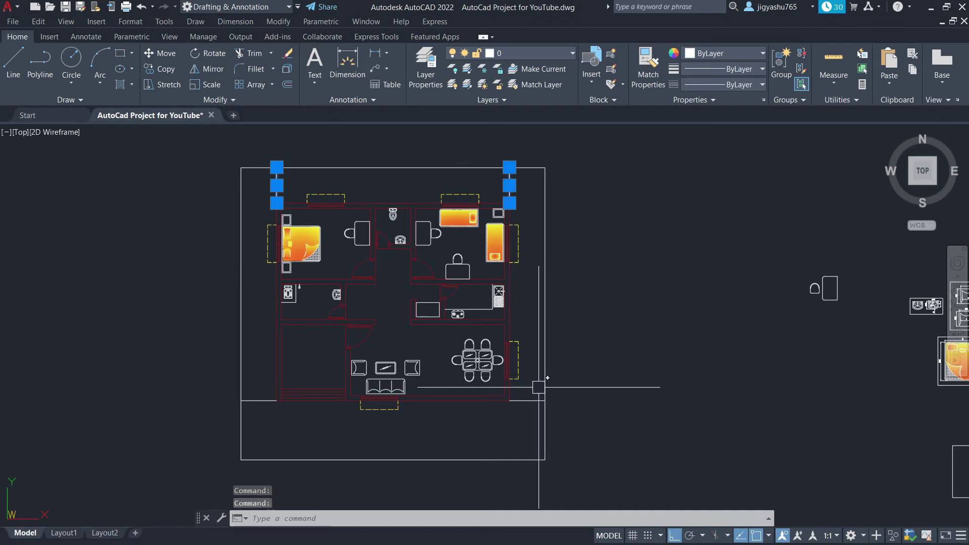
left_click(529, 400)
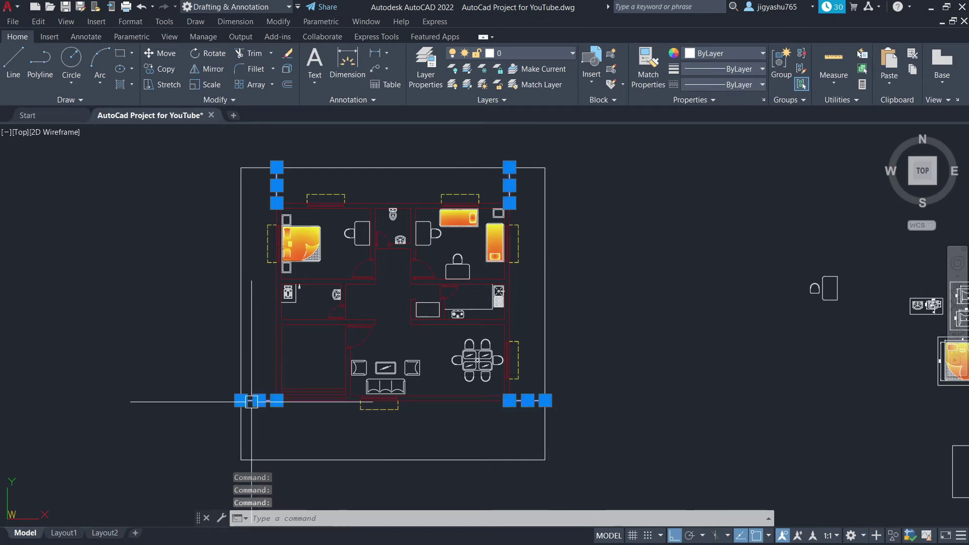
key("Delete")
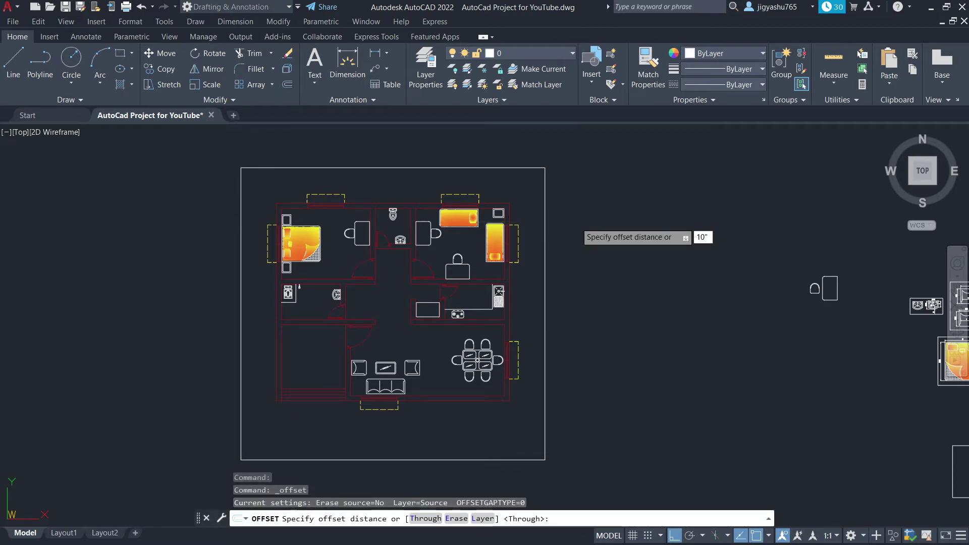
- Offset the right, bottom, left and top boundary lines 10" inward to form the boundary wall's inner face
key("Return")
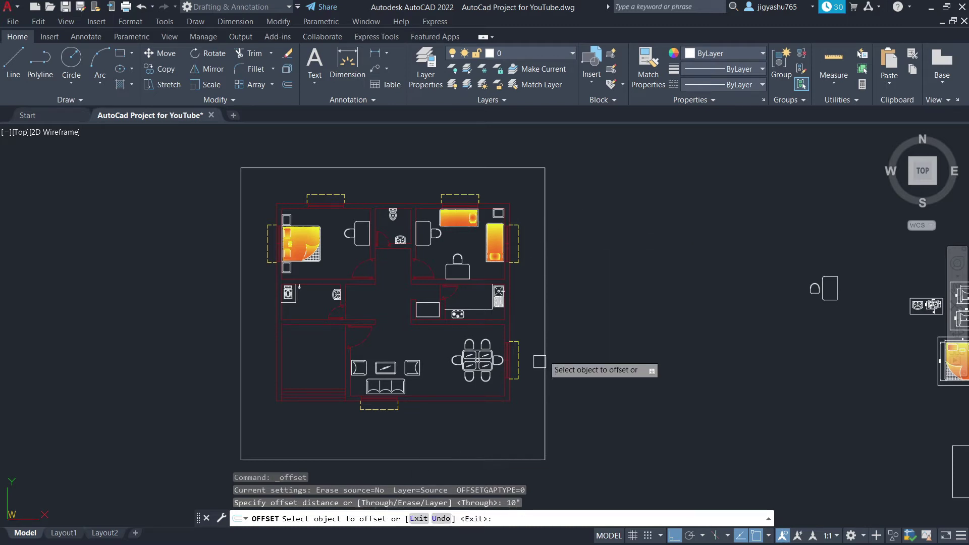
left_click(545, 341)
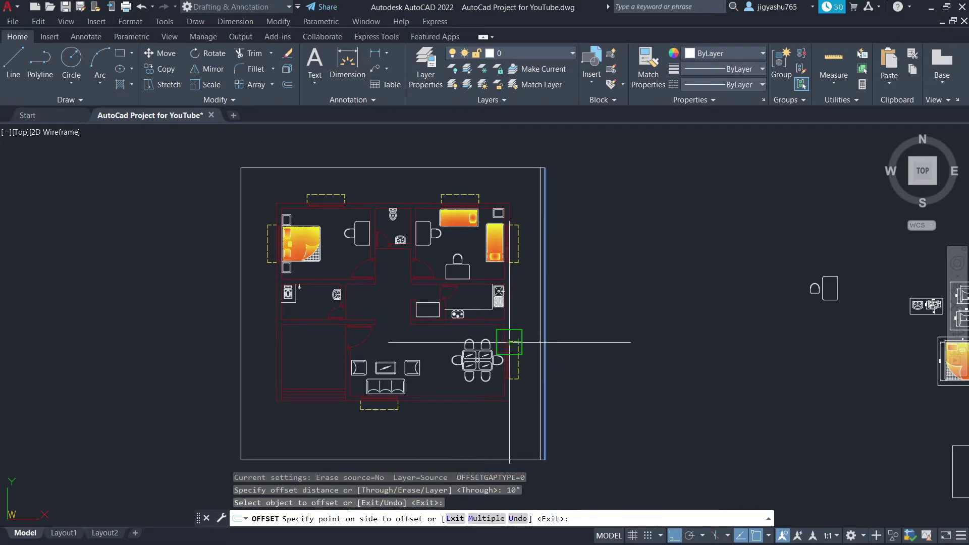
left_click(434, 439)
left_click(391, 458)
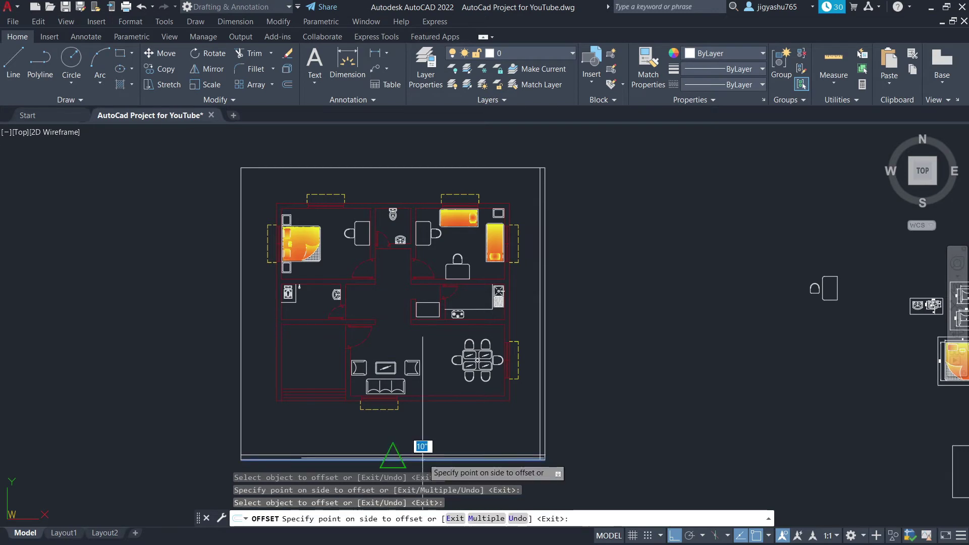
left_click(316, 426)
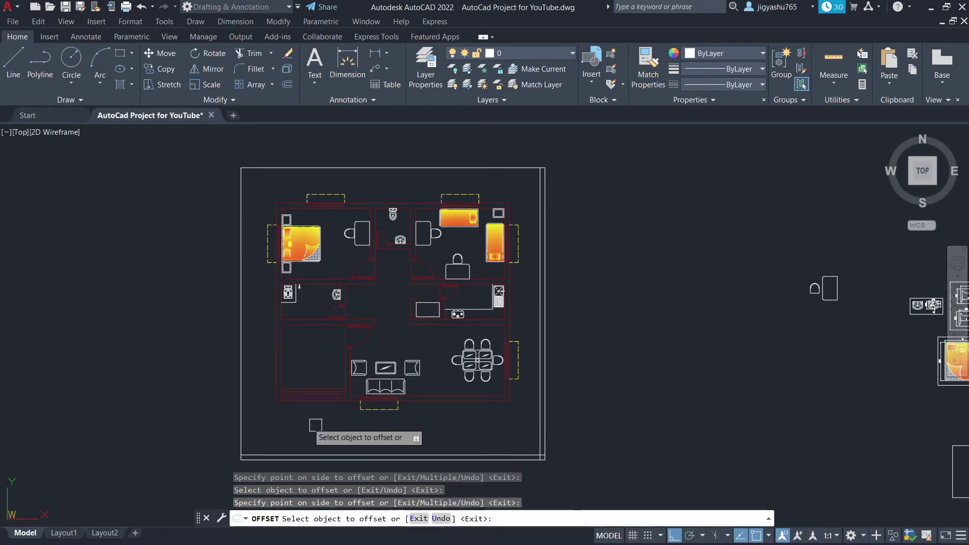
left_click(241, 410)
left_click(280, 411)
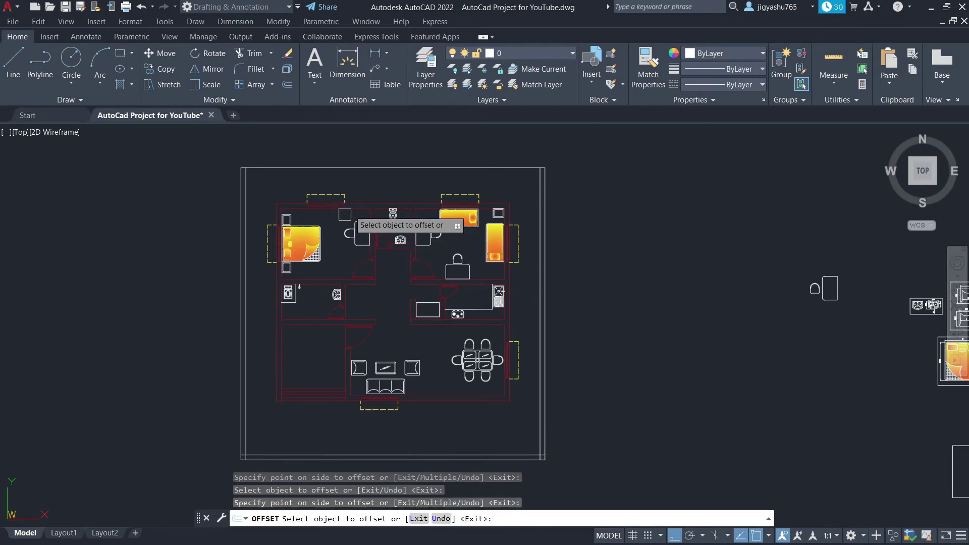
left_click(386, 168)
left_click(393, 189)
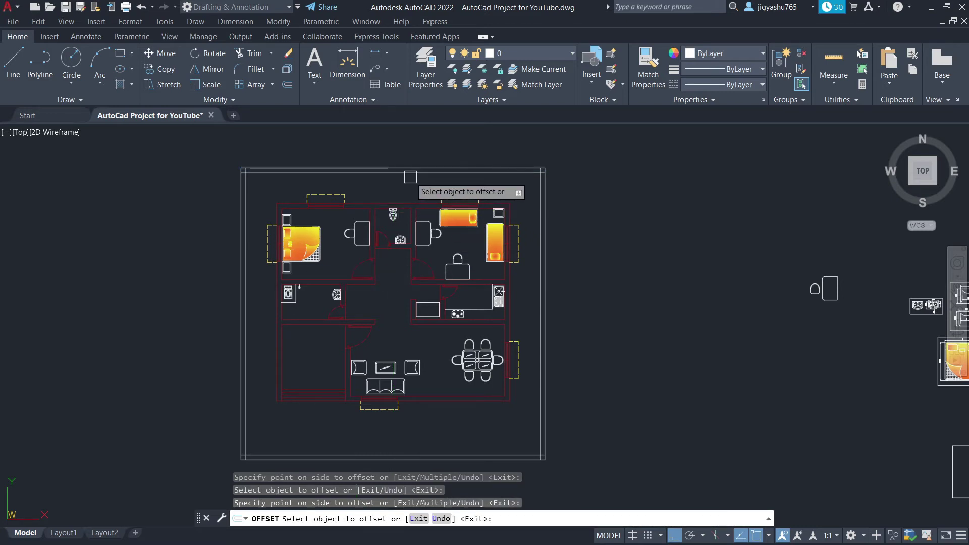
key("Escape")
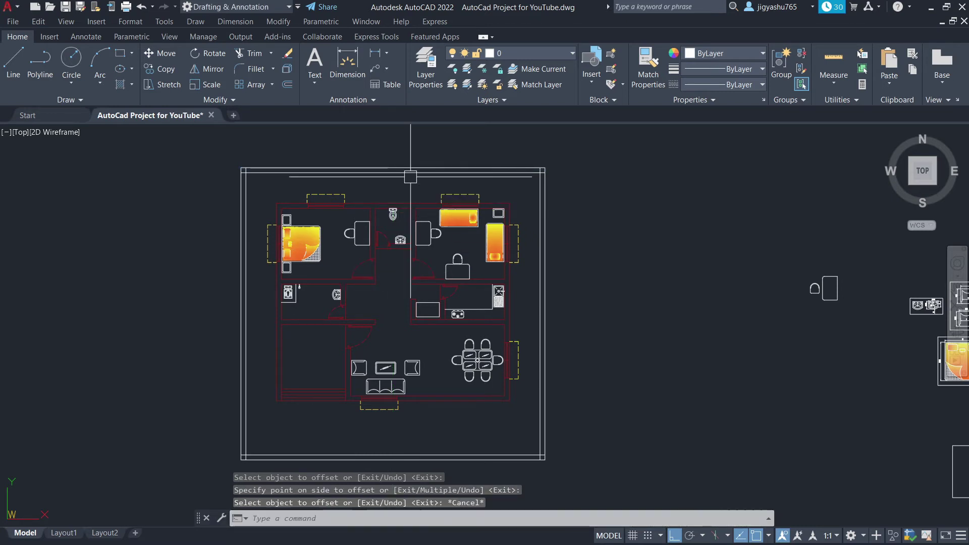
- Offset the top and right inner wall lines 2' inward toward the house
left_click(287, 84)
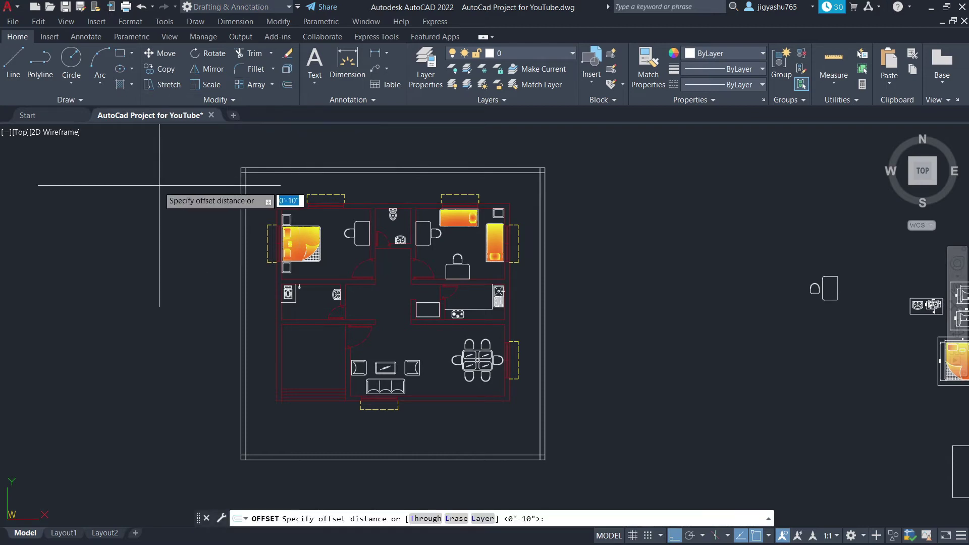
type("2'")
key("Return")
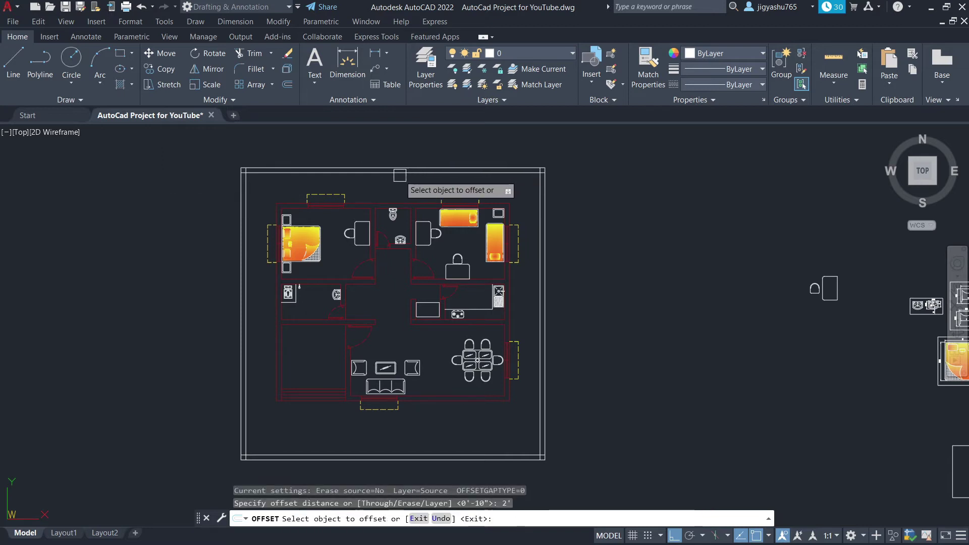
scroll(400, 176, "up", 4)
left_click(400, 169)
left_click(399, 202)
left_click(754, 322)
left_click(722, 321)
scroll(638, 222, "down", 3)
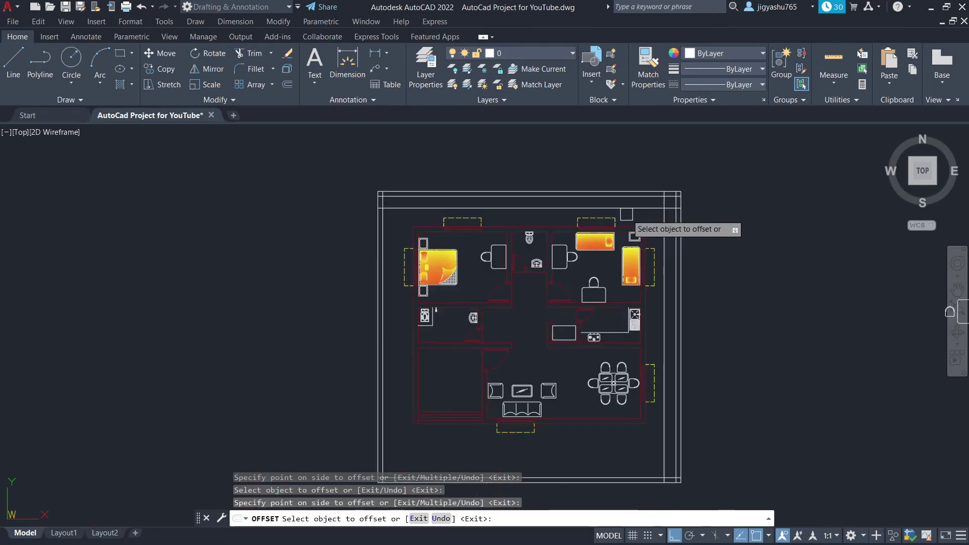
- Offset the bottom and left inner wall lines by the same 2' inward and finish the Offset command
scroll(656, 282, "down", 3)
scroll(644, 382, "up", 7)
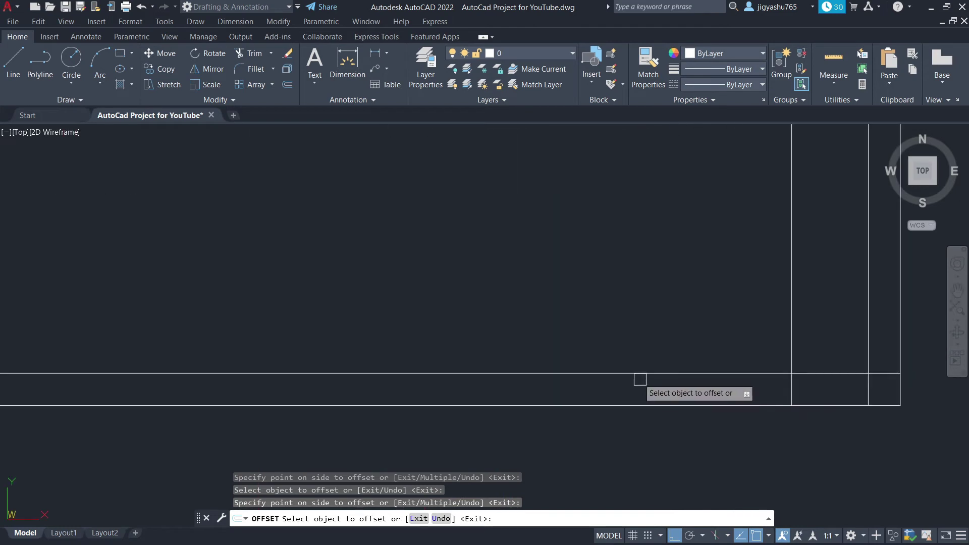
left_click(635, 374)
left_click(630, 297)
scroll(883, 324, "down", 6)
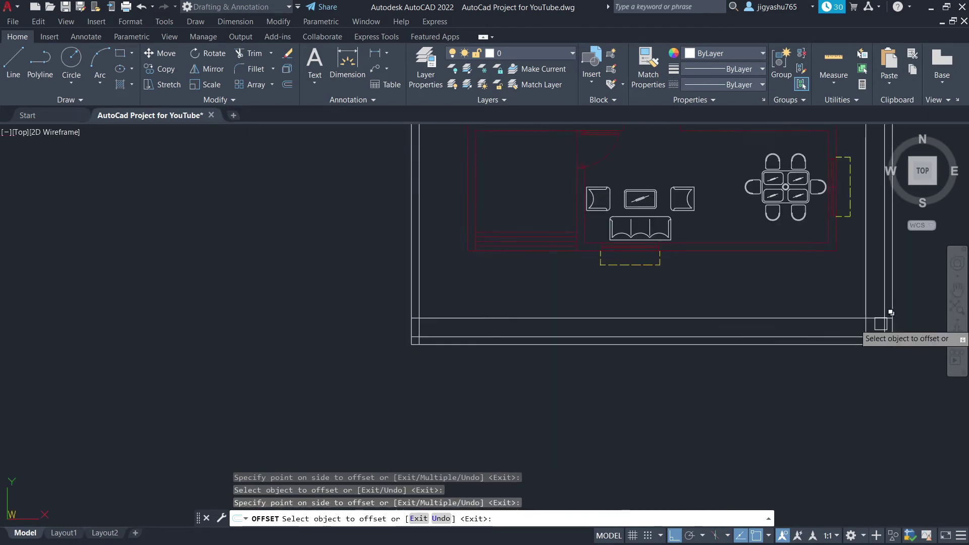
left_click(420, 276)
left_click(424, 278)
scroll(512, 285, "down", 8)
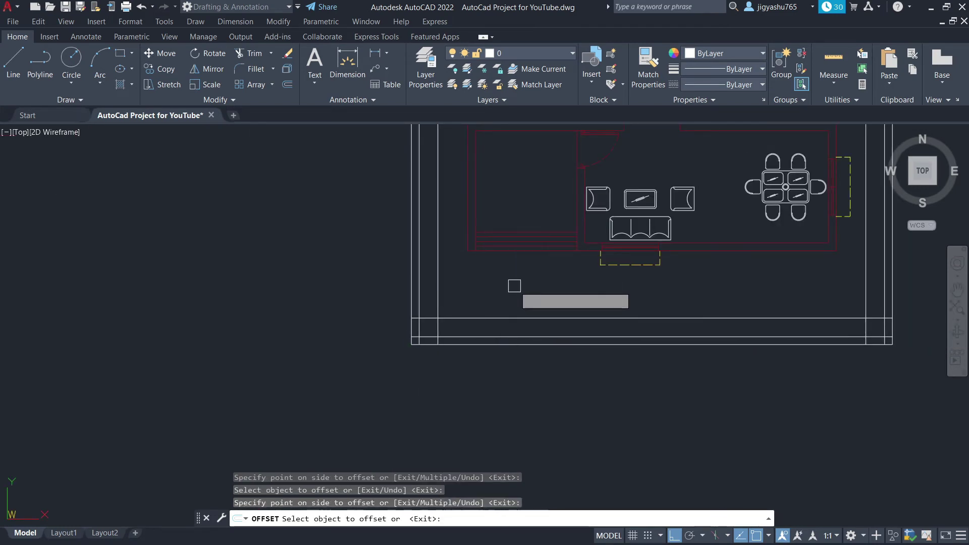
scroll(529, 205, "up", 10)
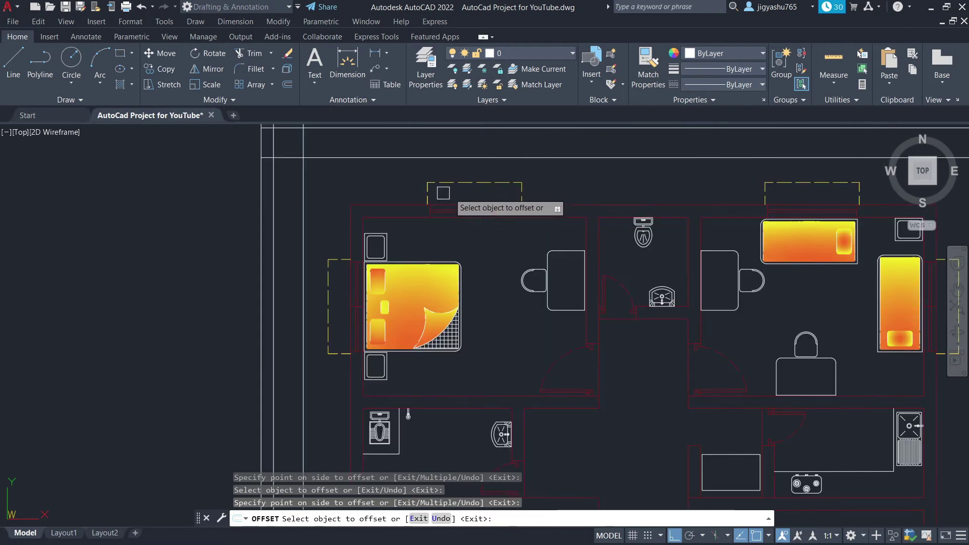
right_click(344, 186)
left_click(383, 194)
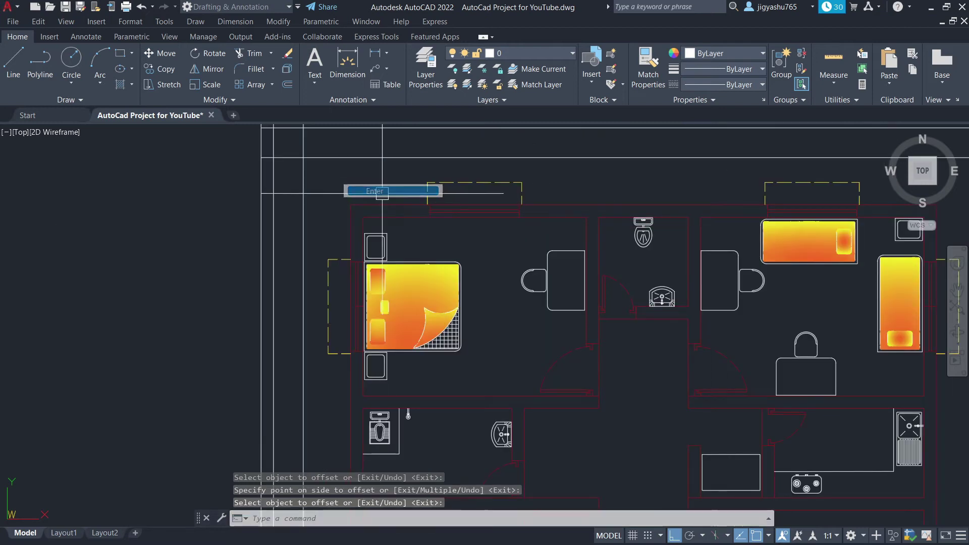
- Chamfer the boundary wall's inner-face lines into a clean corner at the upper left of the plan
left_click(273, 69)
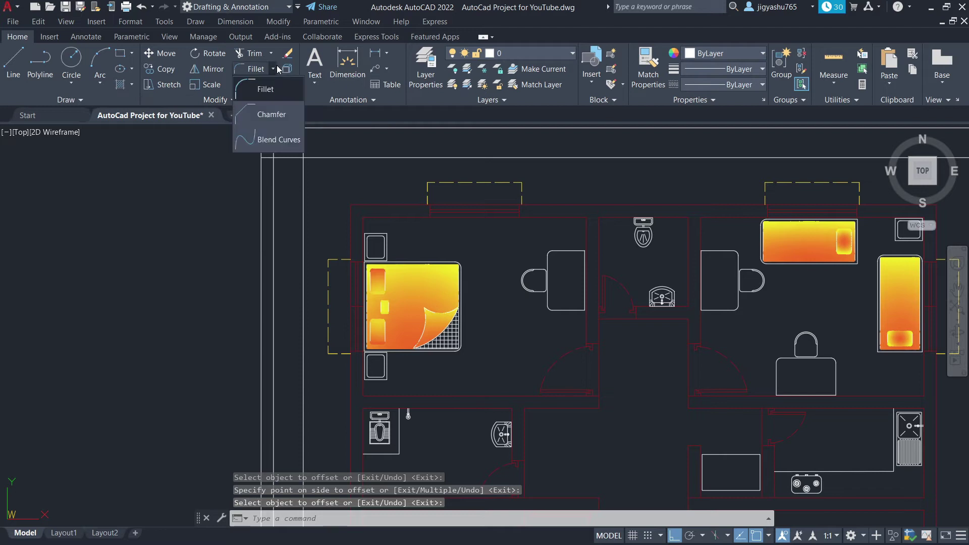
left_click(263, 117)
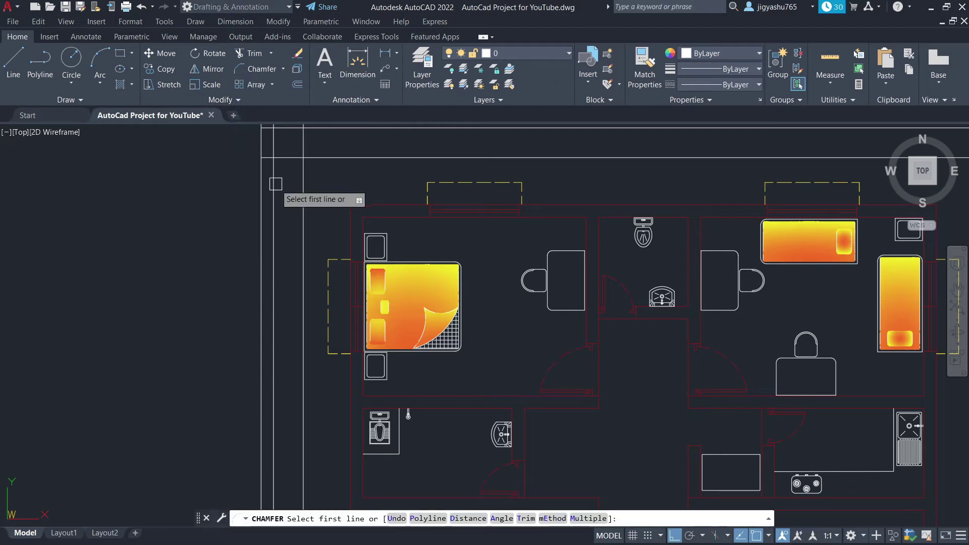
scroll(275, 183, "down", 5)
scroll(275, 185, "up", 10)
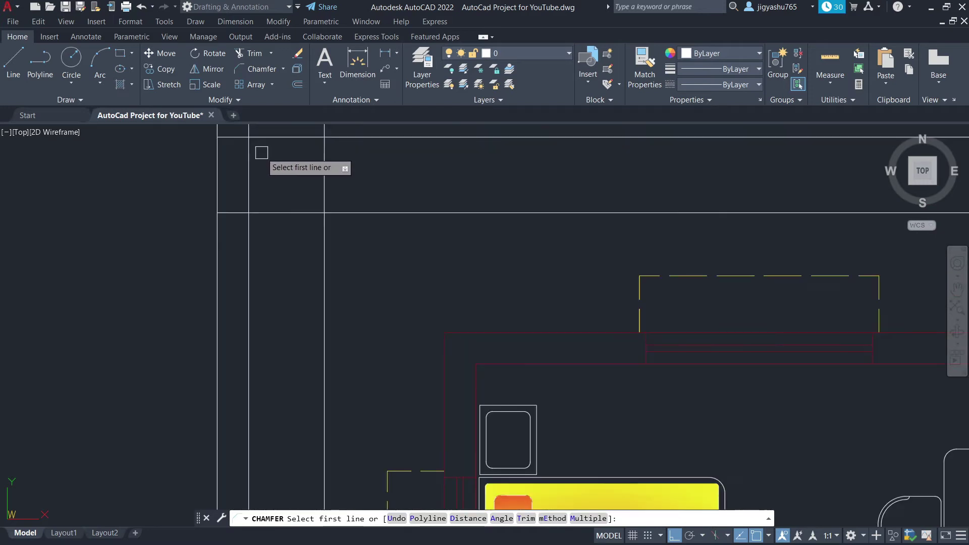
left_click(247, 166)
left_click(283, 136)
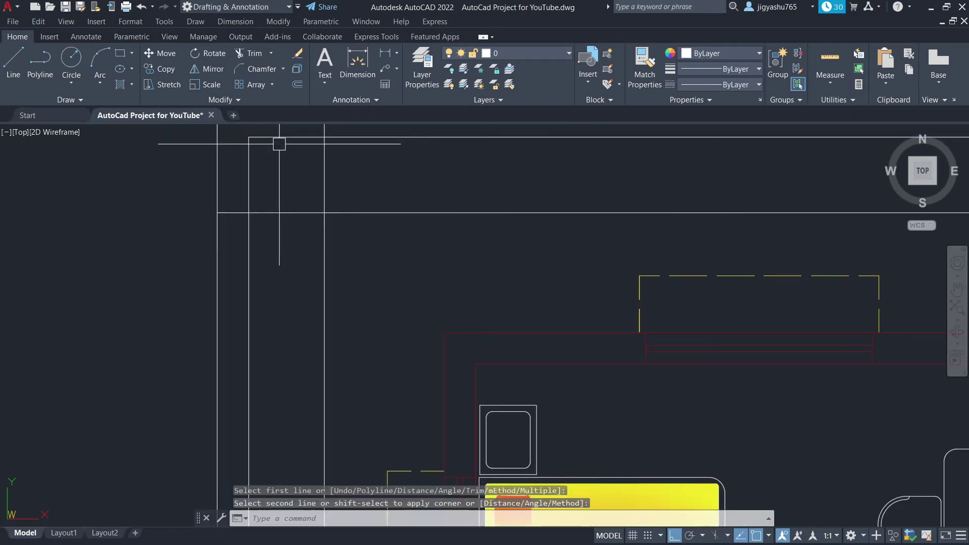
- Try to chamfer the upper-left corner of the 2' offset lines using the Multiple option
right_click(303, 190)
left_click(349, 202)
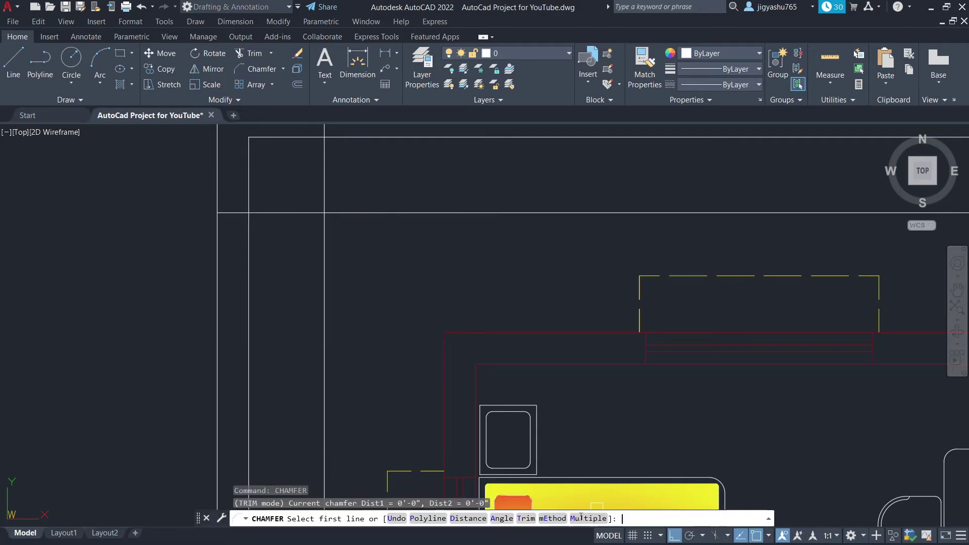
type("M")
key("Return")
left_click(293, 210)
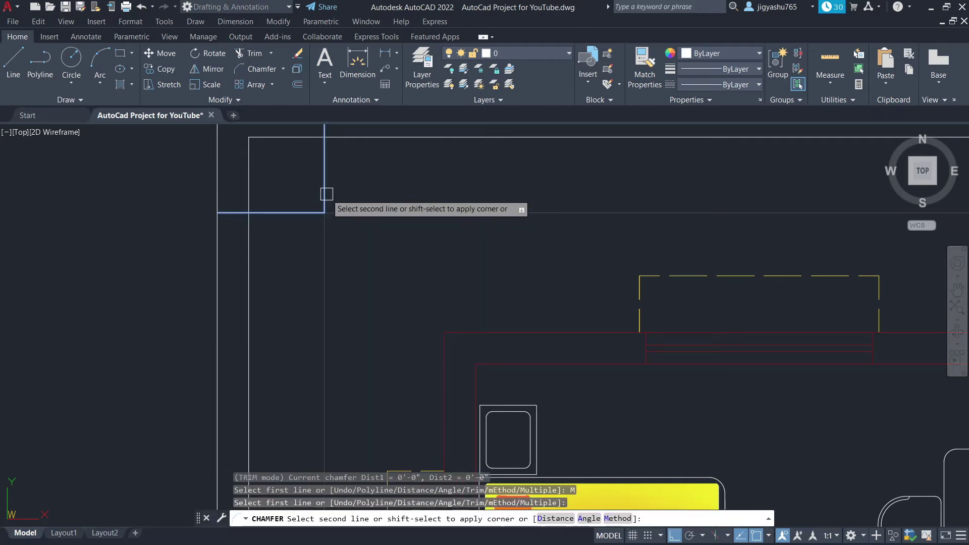
left_click(398, 213)
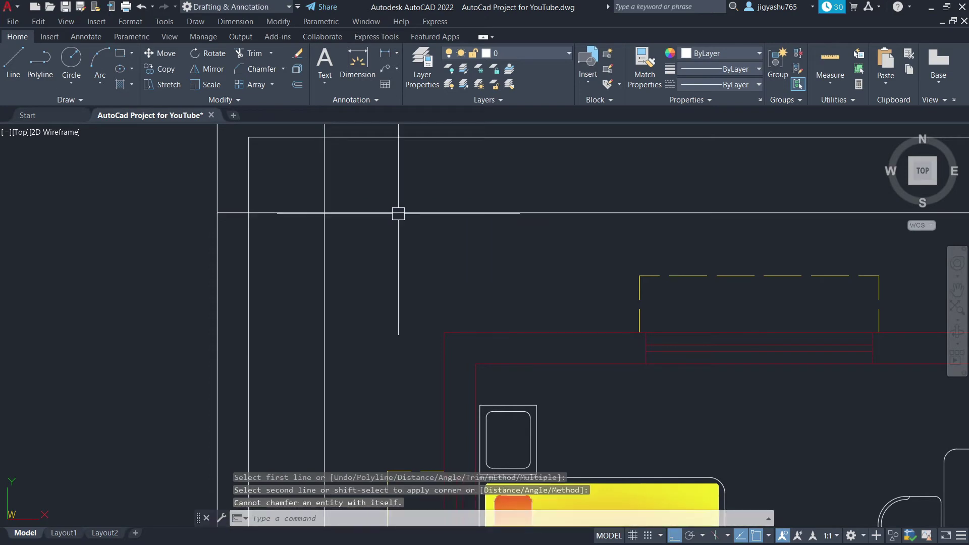
- Chamfer the left and top 2' offset lines into a clean upper-left corner, using the Multiple option
right_click(359, 254)
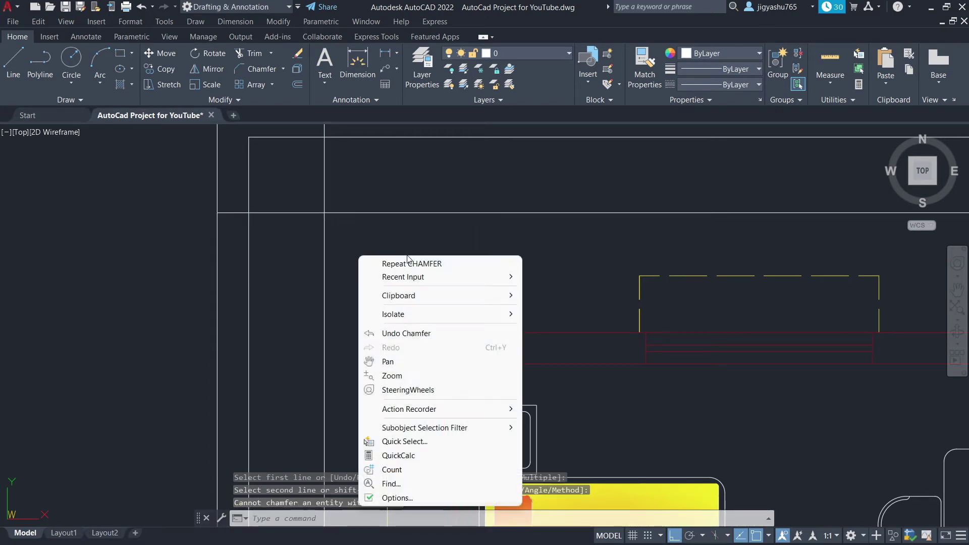
left_click(427, 264)
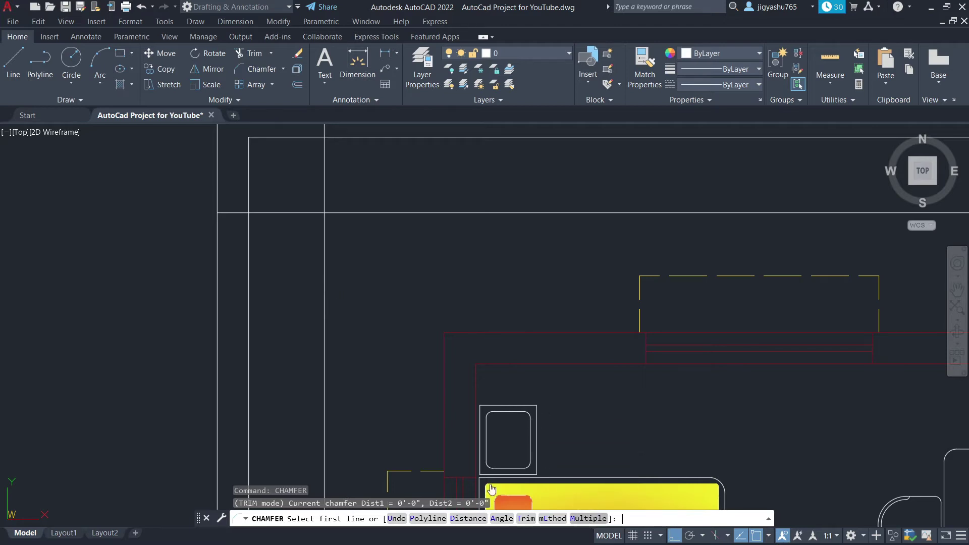
type("M")
key("Return")
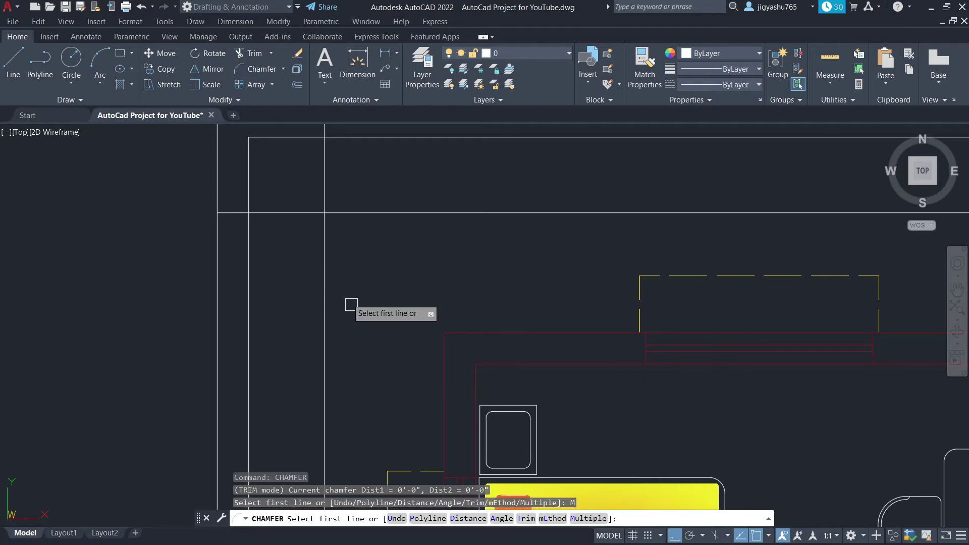
left_click(327, 273)
left_click(410, 210)
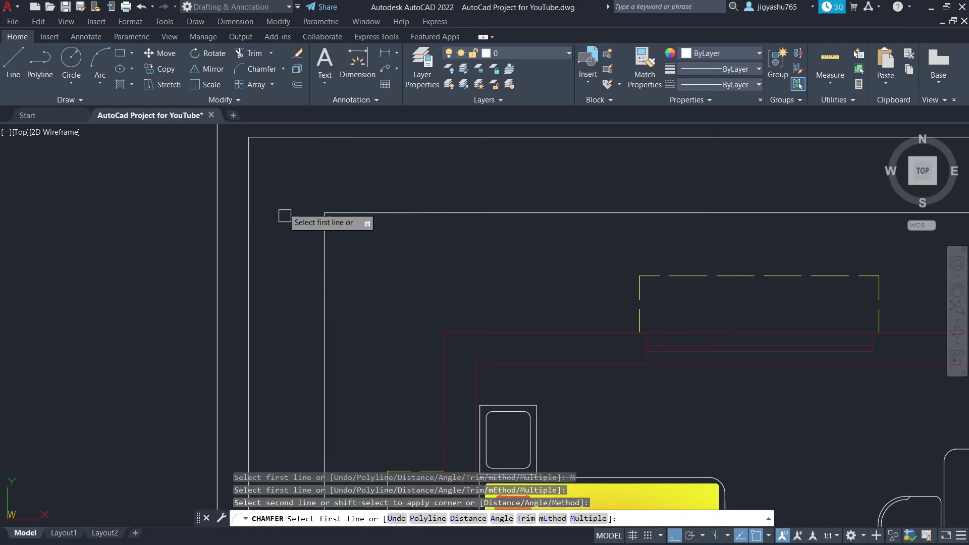
- Chamfer the 2' offset lines and the wall's inner-face lines into clean corners at the plan's upper right
scroll(284, 216, "down", 3)
scroll(242, 253, "down", 2)
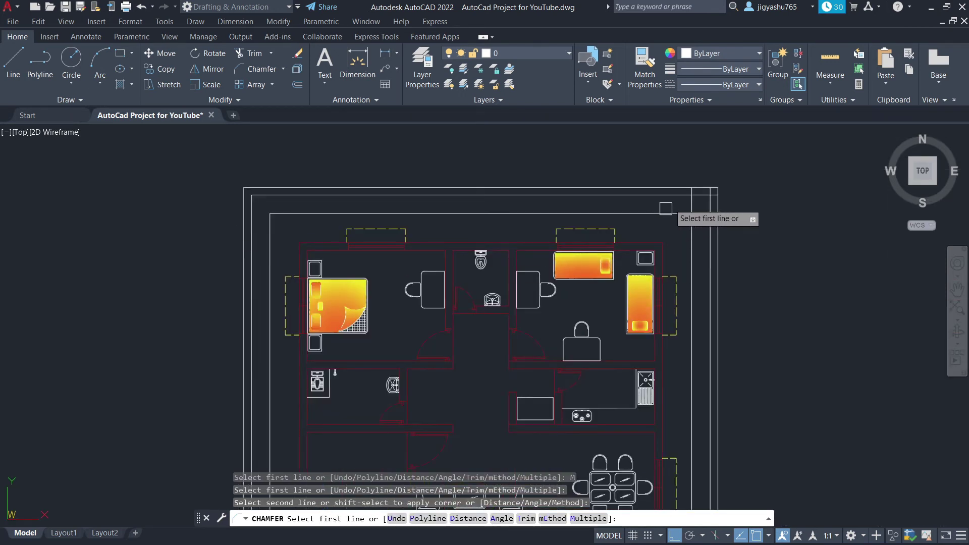
scroll(669, 204, "up", 5)
left_click(648, 273)
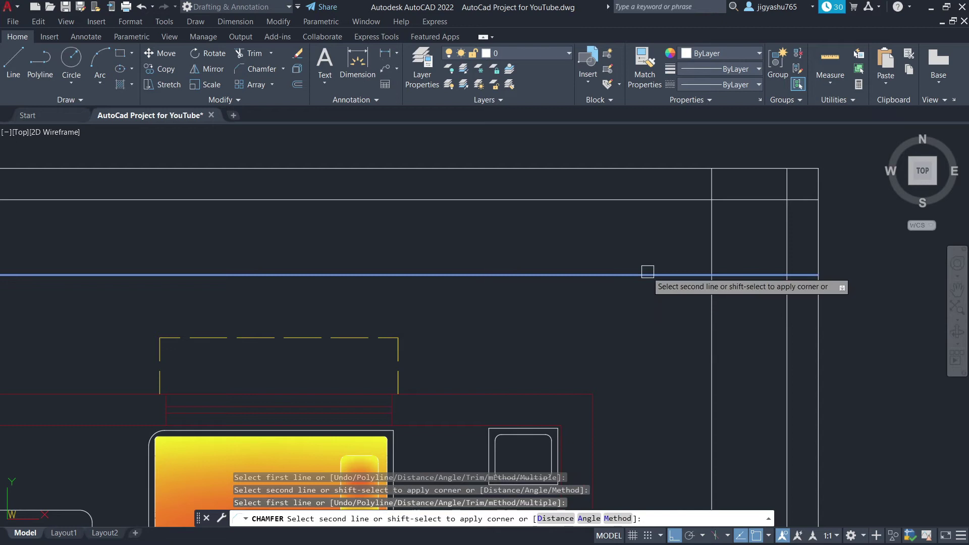
left_click(708, 336)
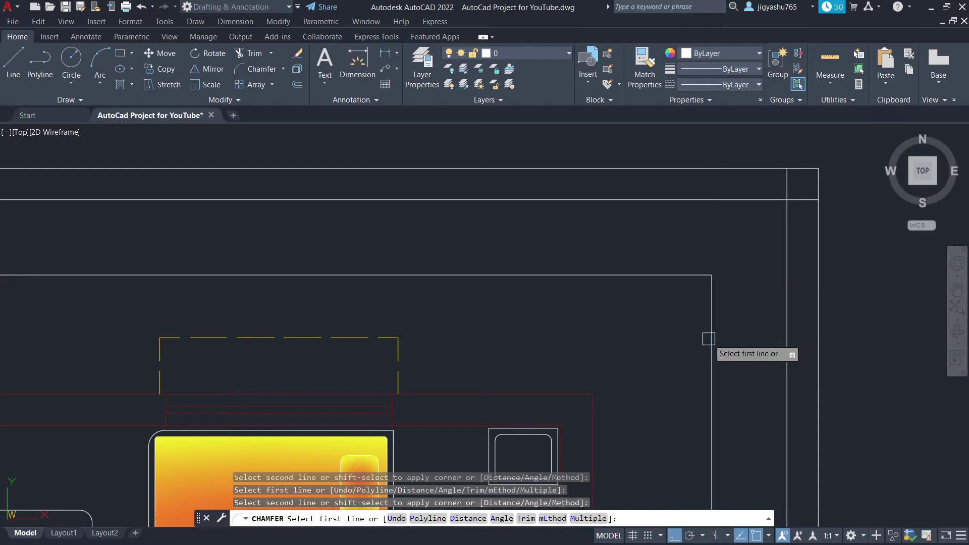
left_click(709, 200)
left_click(785, 263)
- Chamfer the 2' offset lines and the wall's inner-face lines into clean corners at the plan's lower right
scroll(785, 264, "down", 8)
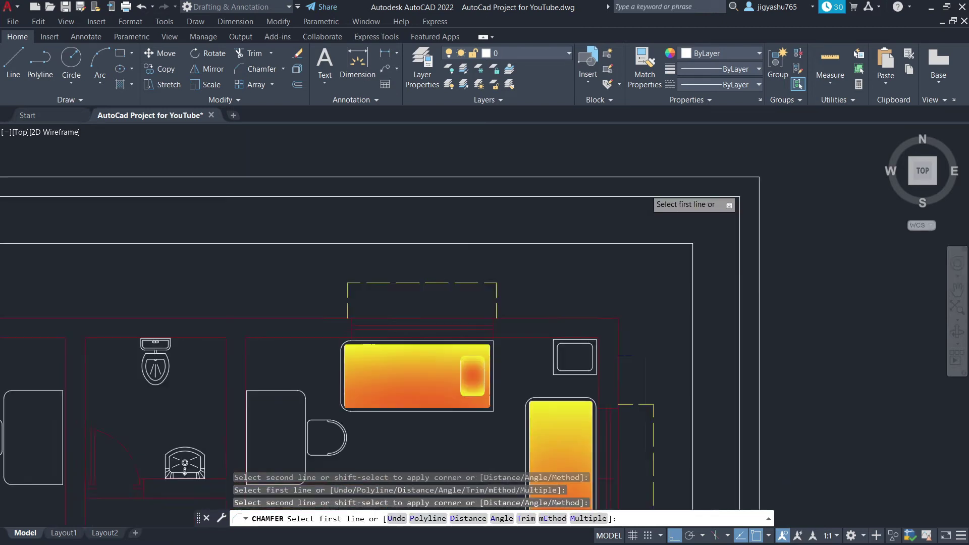
scroll(646, 498, "up", 10)
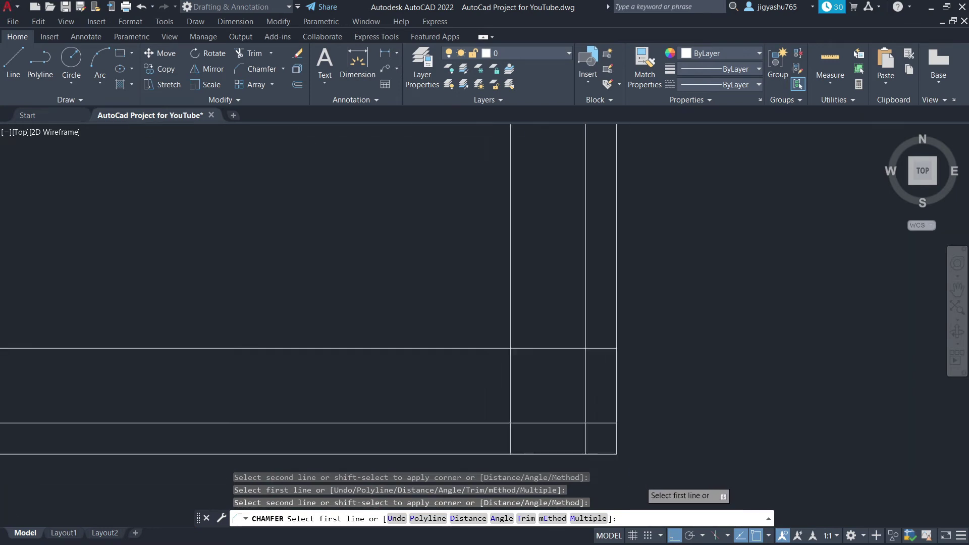
left_click(429, 202)
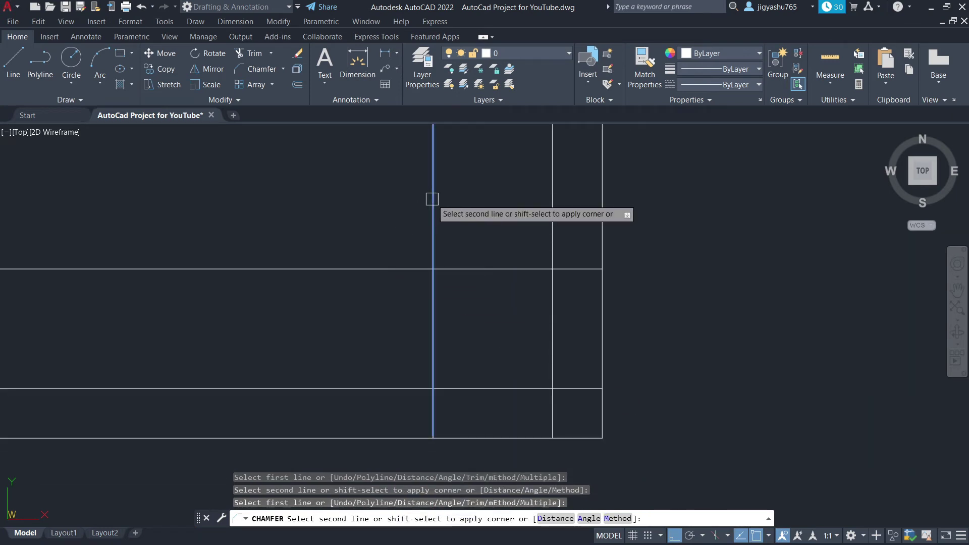
left_click(389, 270)
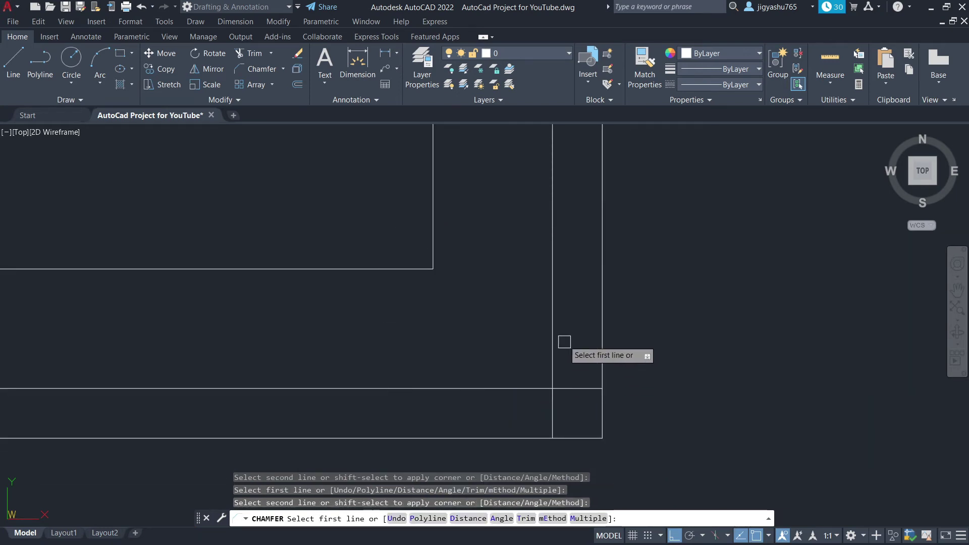
left_click(553, 324)
left_click(453, 386)
- Chamfer the 2' offset lines and the wall's inner-face lines into clean corners at the plan's lower left
scroll(453, 386, "down", 6)
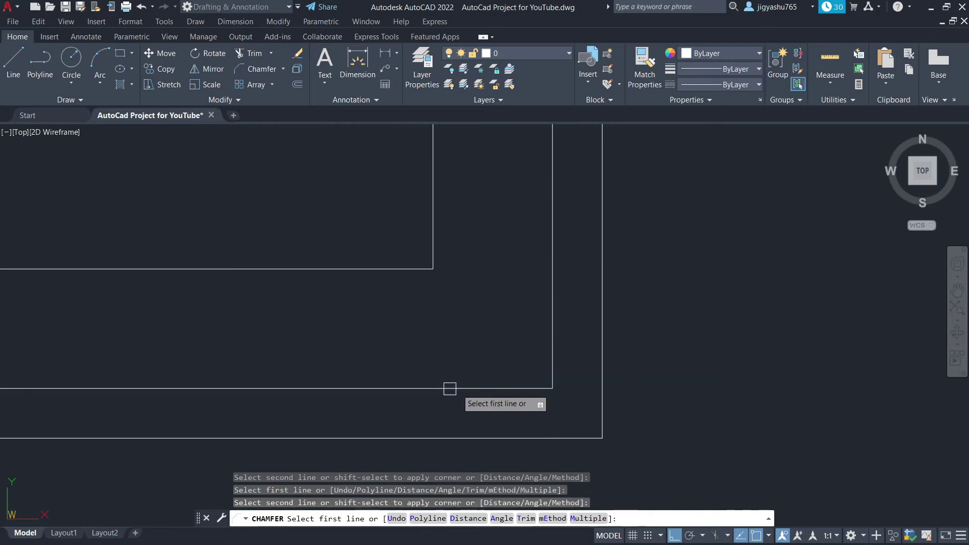
scroll(272, 347, "up", 6)
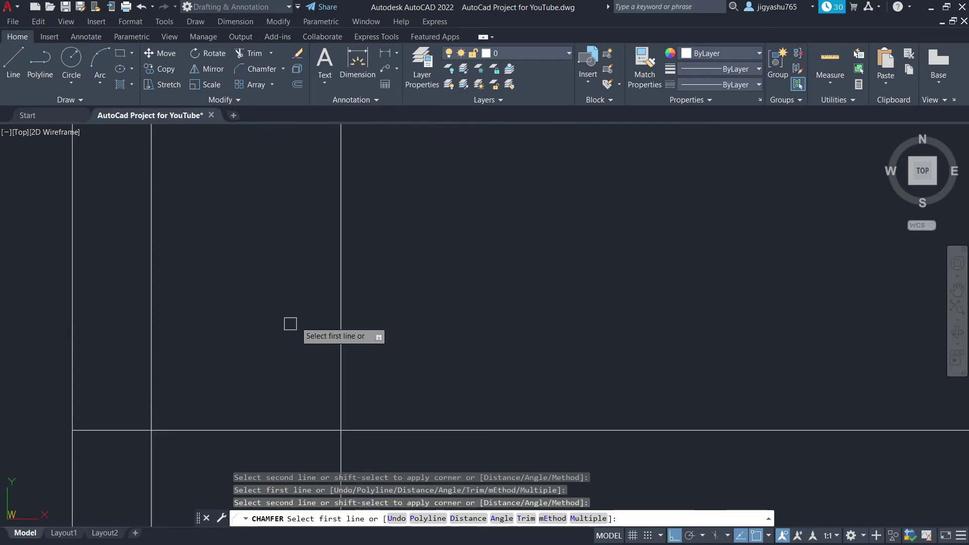
left_click(341, 305)
left_click(437, 430)
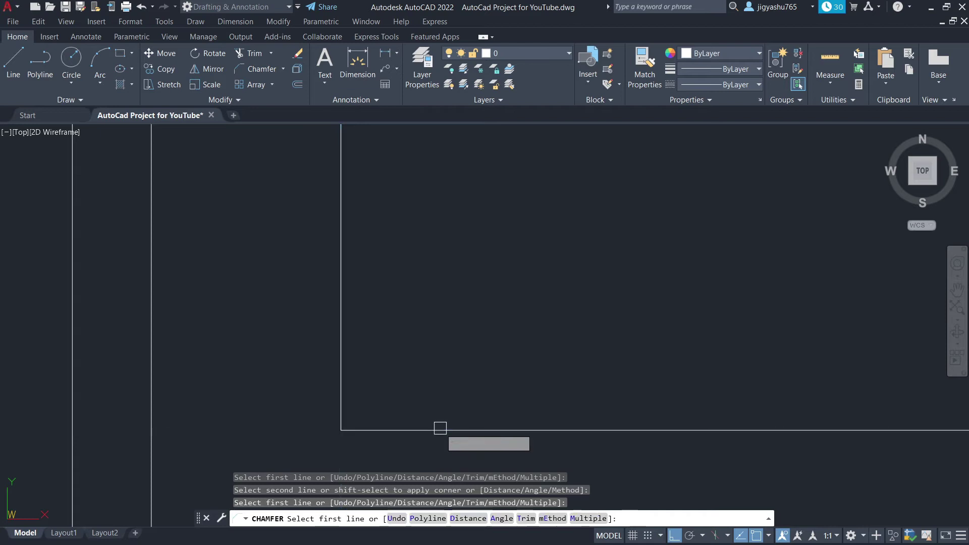
scroll(459, 370, "down", 5)
left_click(363, 356)
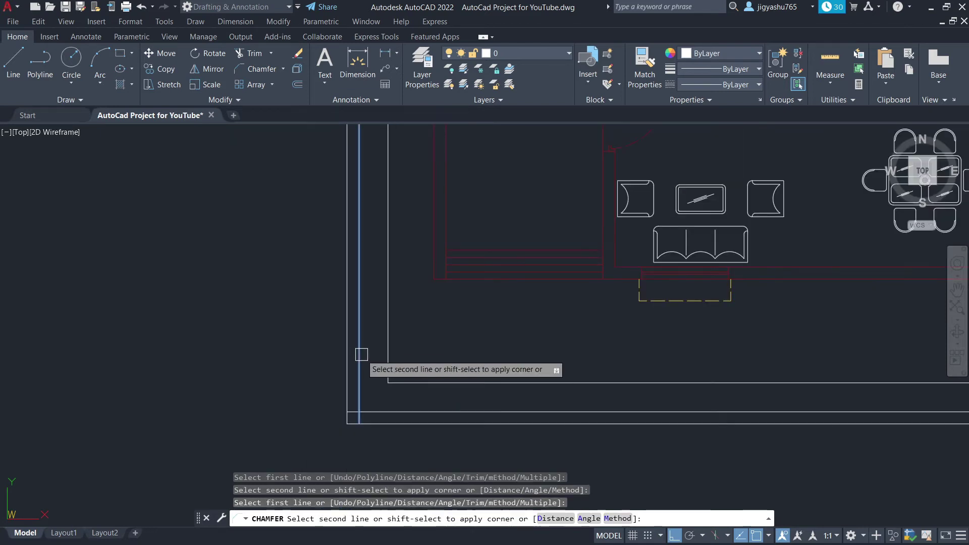
left_click(431, 410)
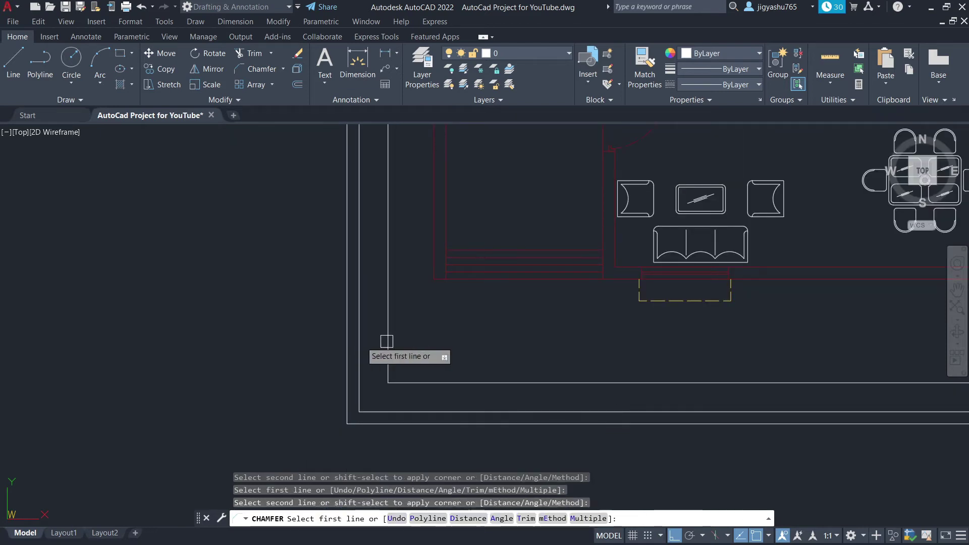
key("Escape")
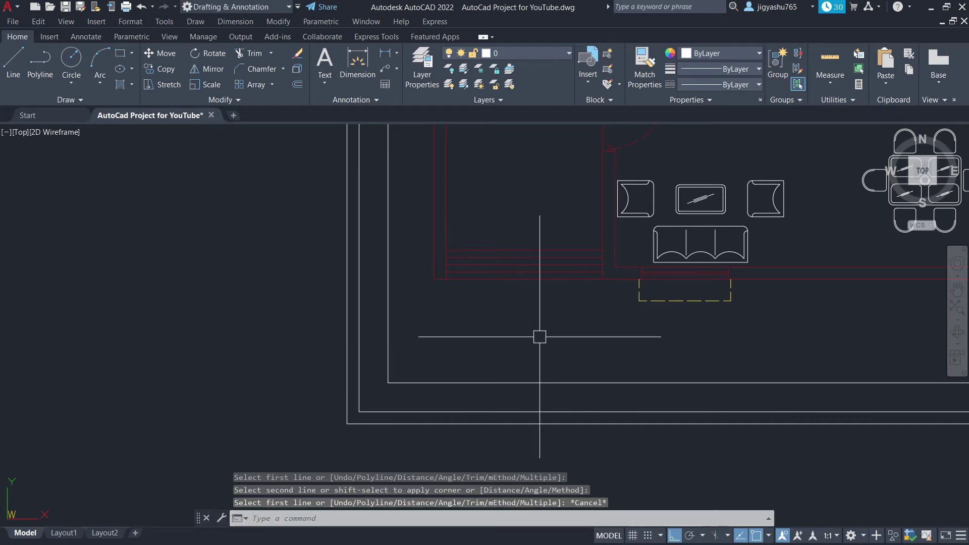
scroll(453, 343, "down", 4)
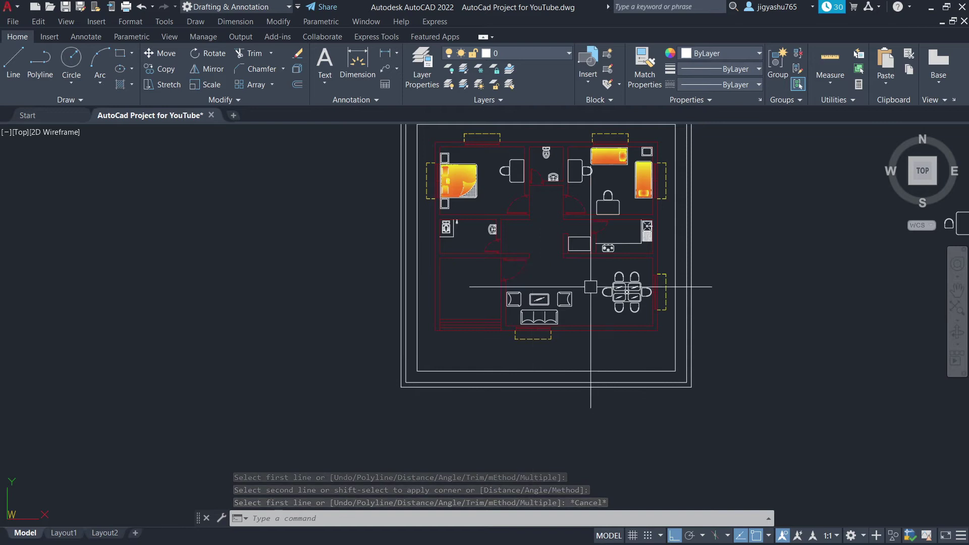
scroll(598, 278, "down", 2)
scroll(710, 184, "up", 4)
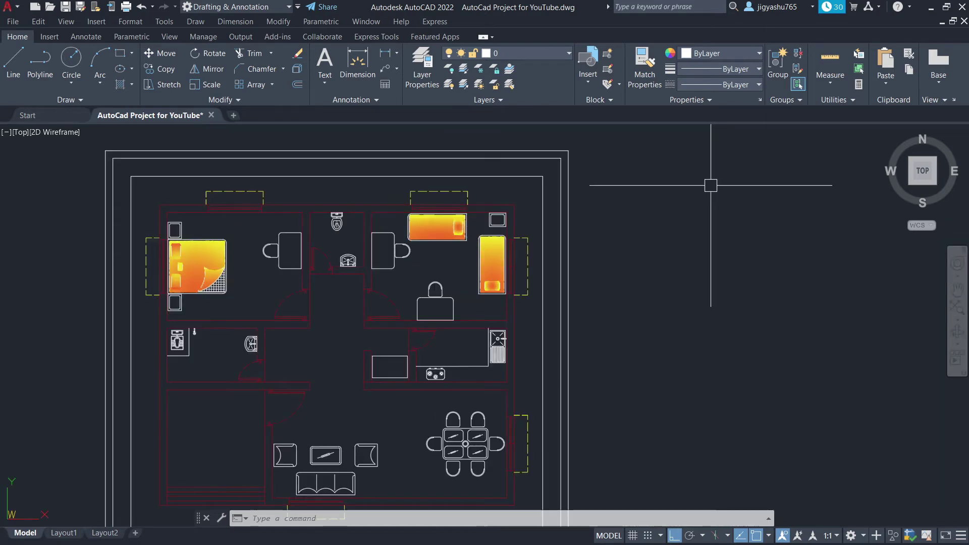
scroll(320, 331, "down", 6)
scroll(356, 450, "up", 6)
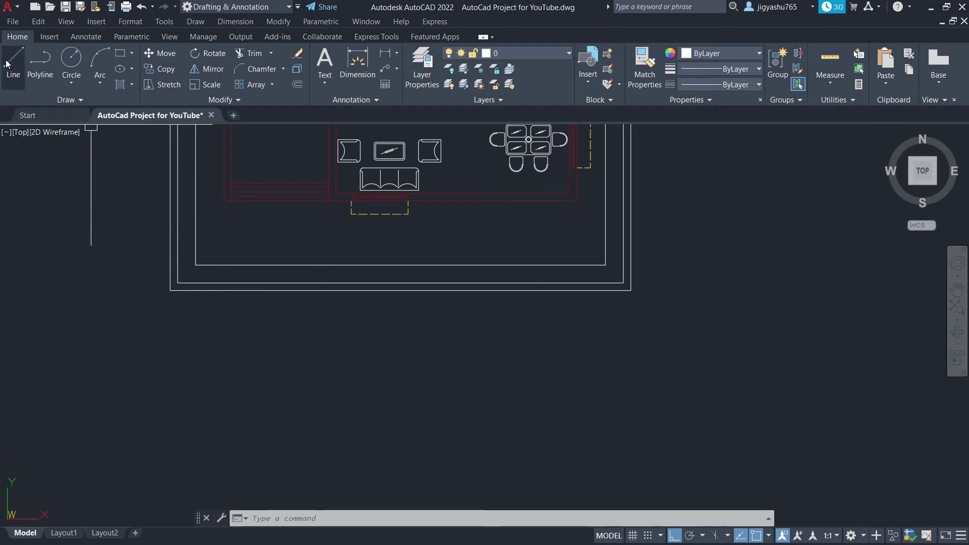
type("l")
key("Return")
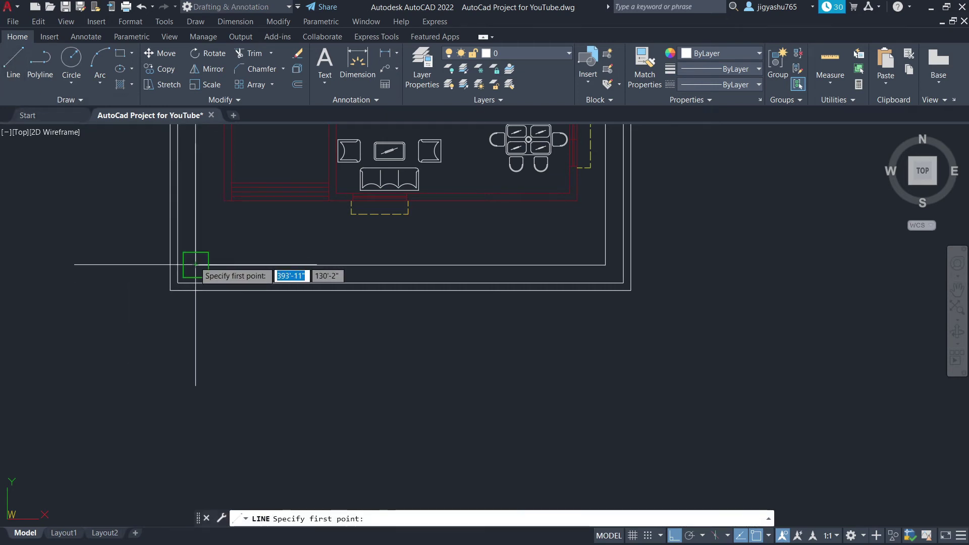
key("Escape")
- Stretch the lower end of the left 2' offset line straight down past the bottom boundary wall, to about 48'-2" long
left_click(196, 228)
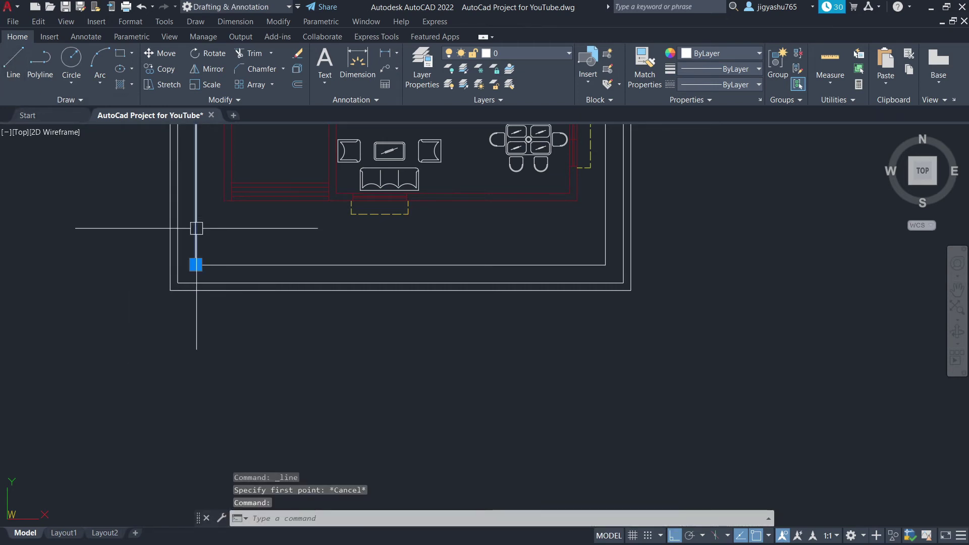
left_click(195, 264)
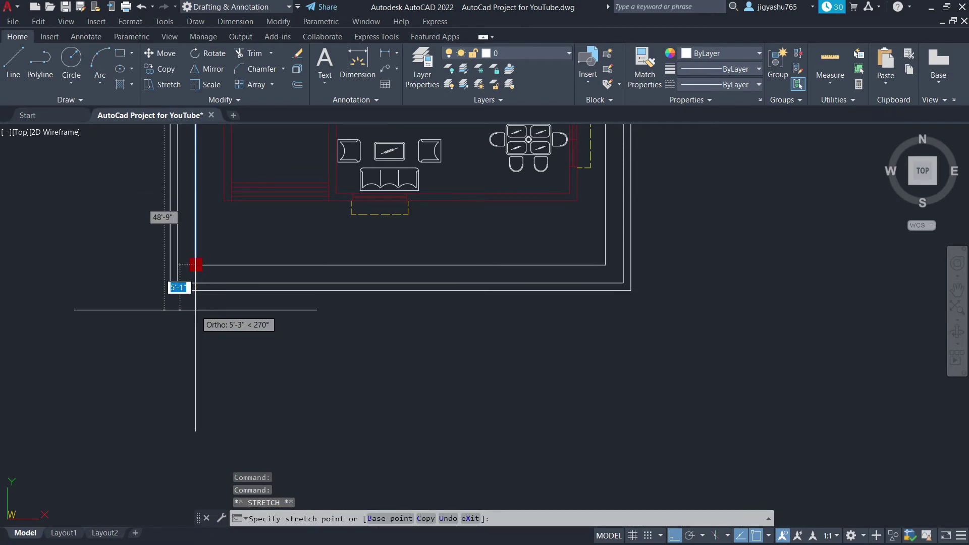
left_click(196, 305)
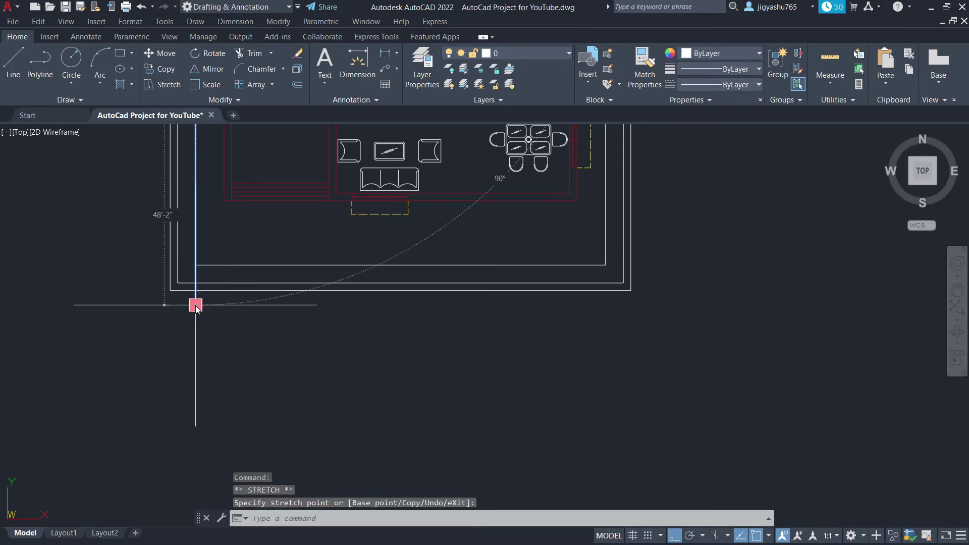
key("Escape")
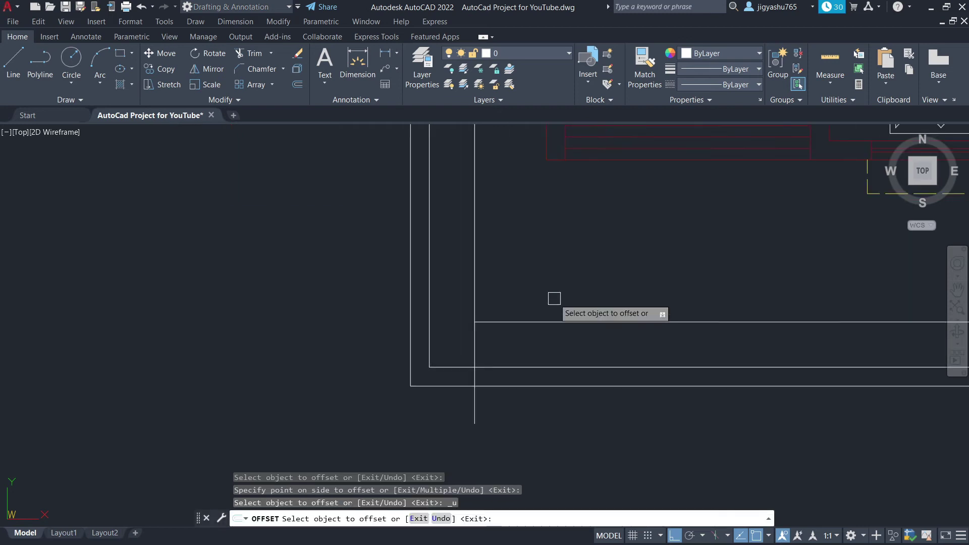
- Trim the extended left offset line so that only a short piece across the bottom wall's thickness remains below the offset corner
key("Escape")
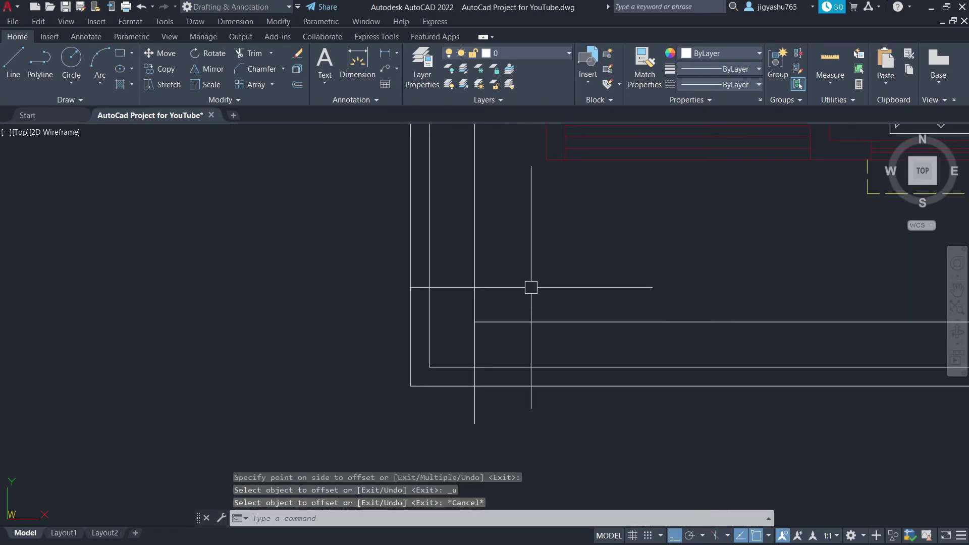
left_click(251, 54)
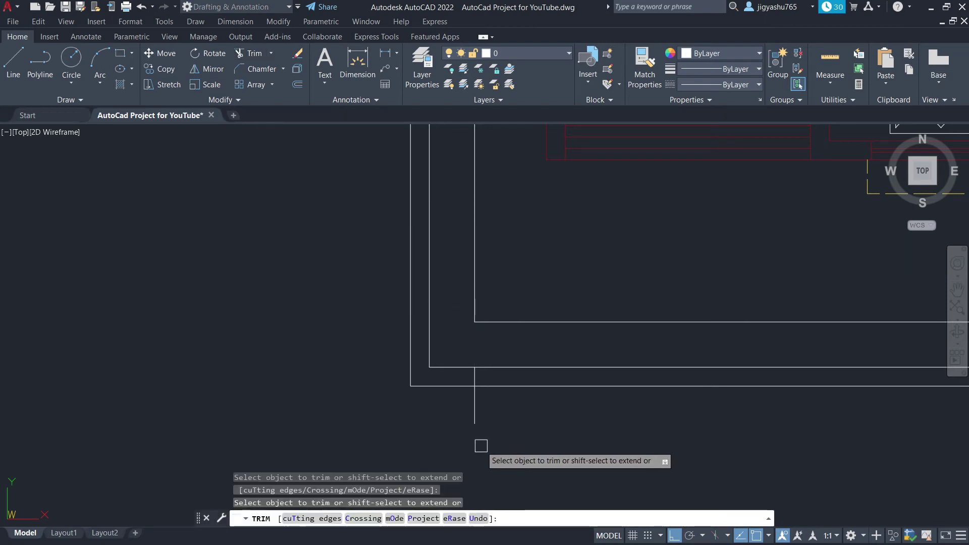
key("Escape")
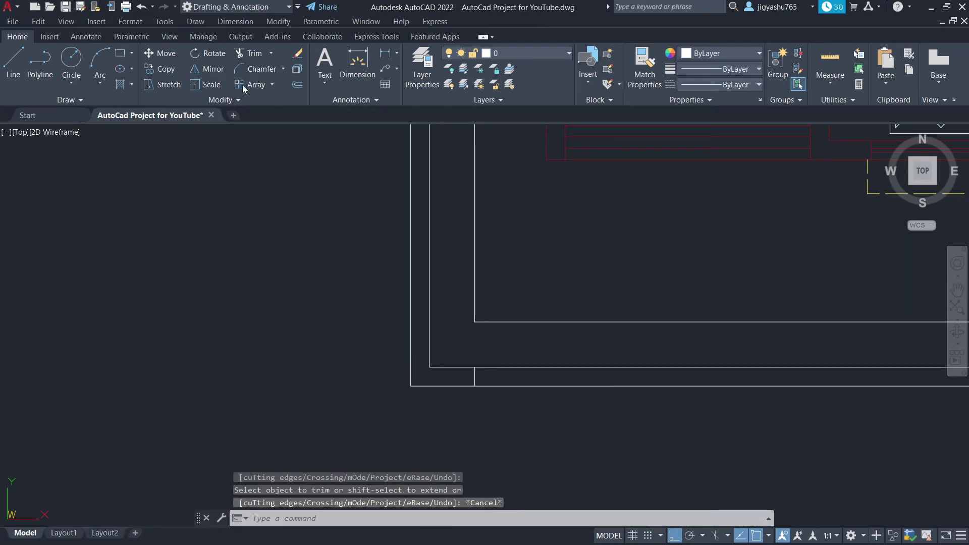
- Offset the short line across the bottom boundary wall 12'-0" to the right
left_click(296, 86)
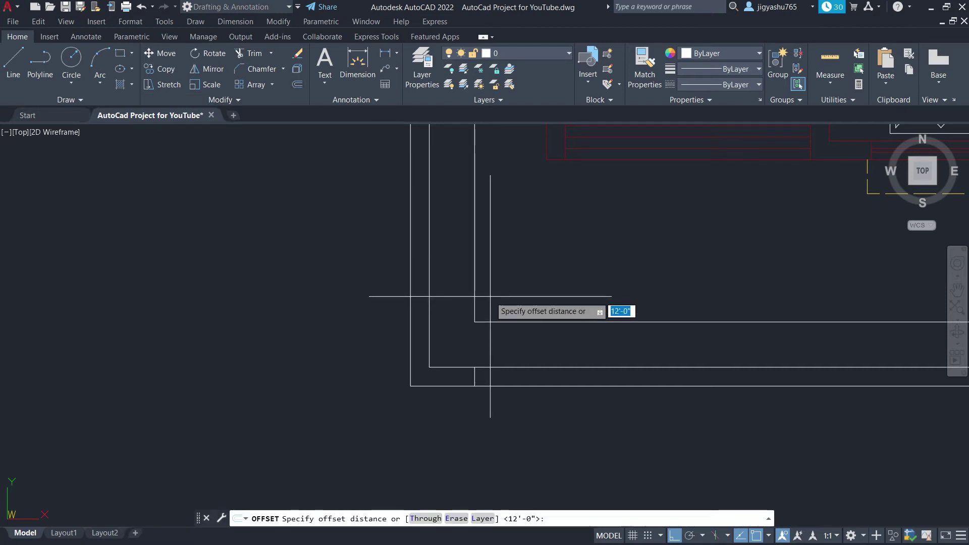
key("Return")
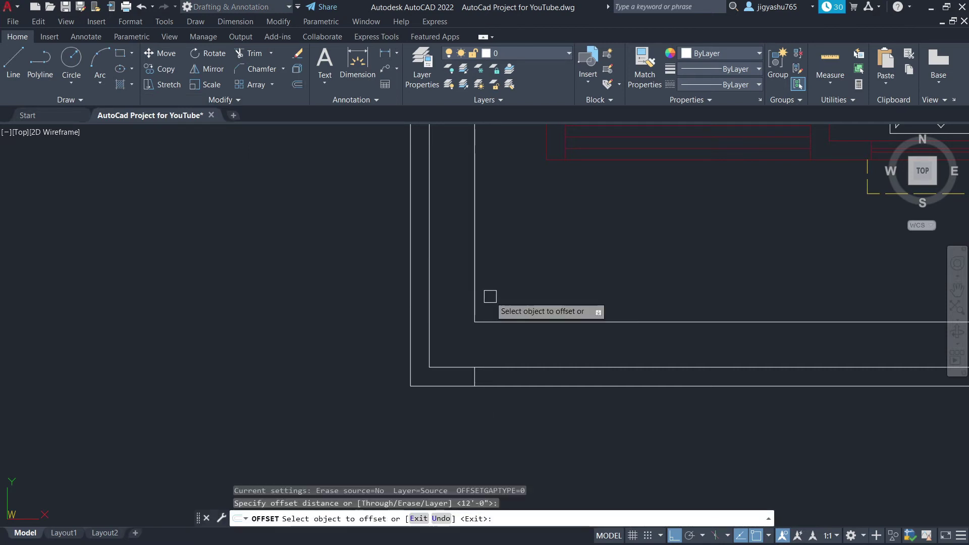
left_click(476, 376)
left_click(665, 376)
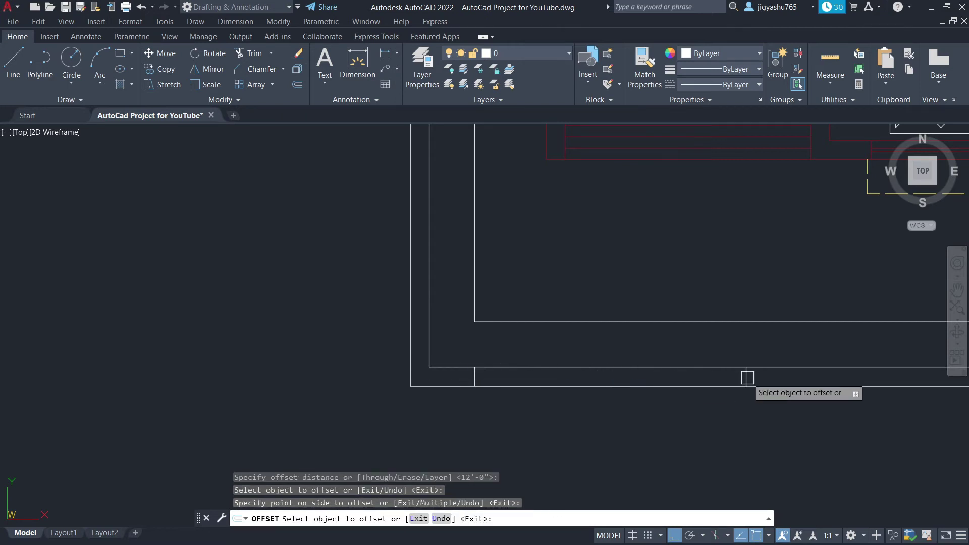
key("Escape")
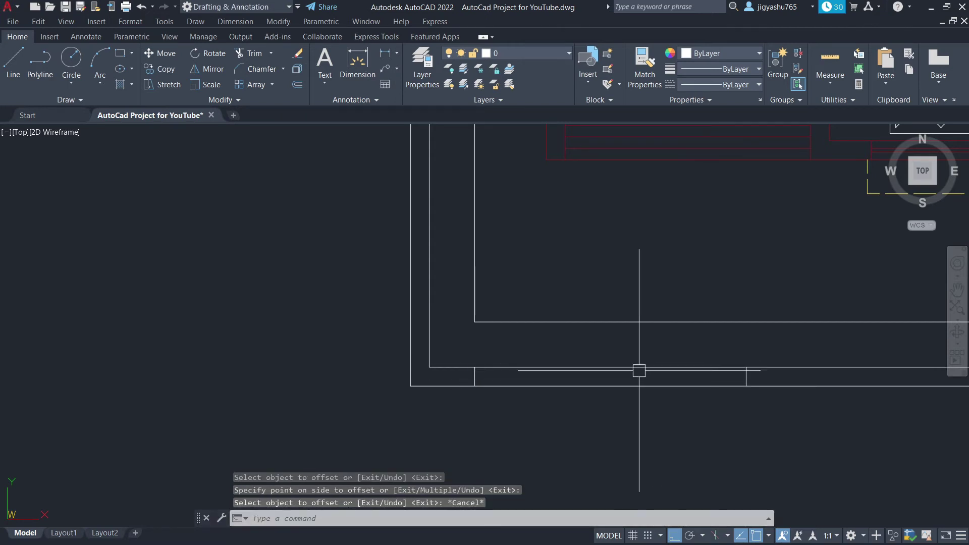
- Trim the bottom wall's inner and outer face lines between the two short cross lines to make an opening
left_click(250, 53)
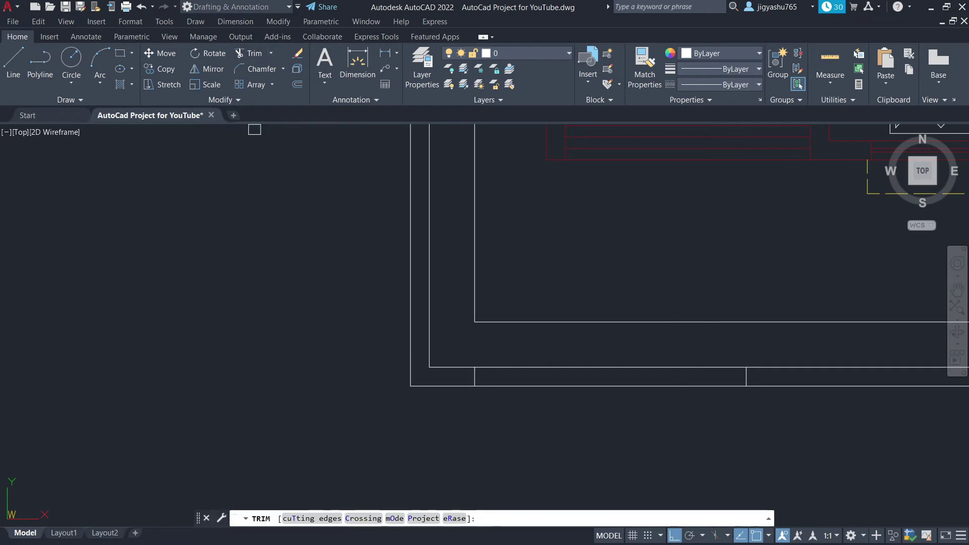
left_click(618, 367)
left_click(613, 383)
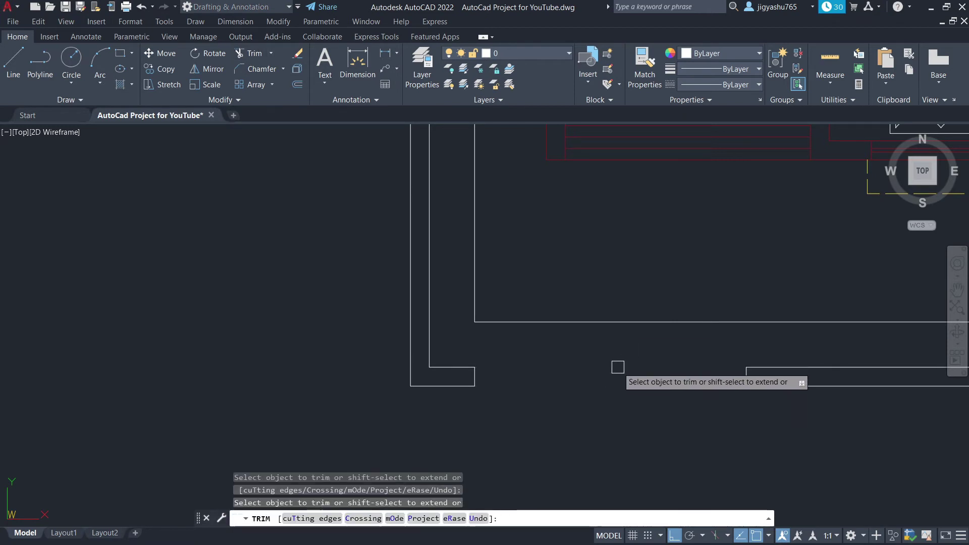
key("Escape")
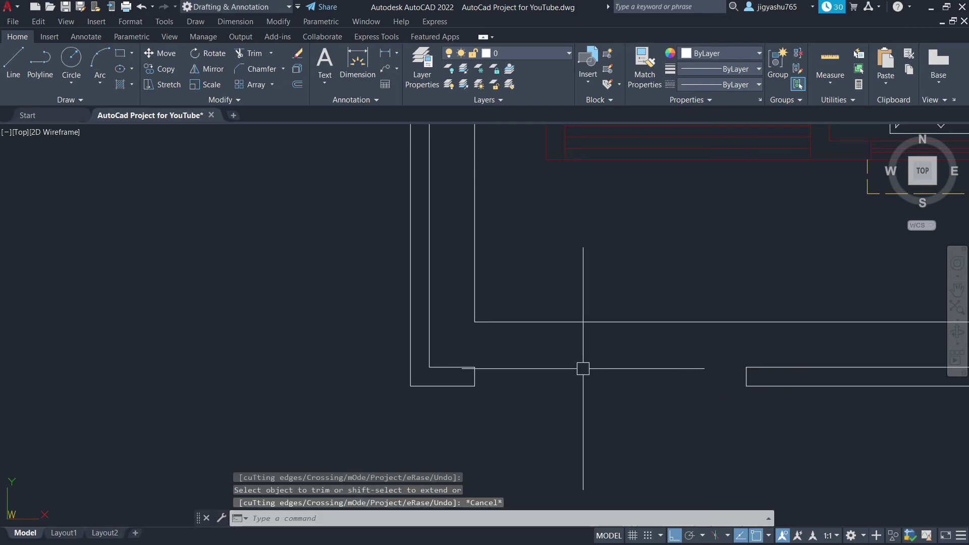
- Draw two crossing diagonal lines between the opposite corners of the 12' opening in the bottom wall
left_click(13, 63)
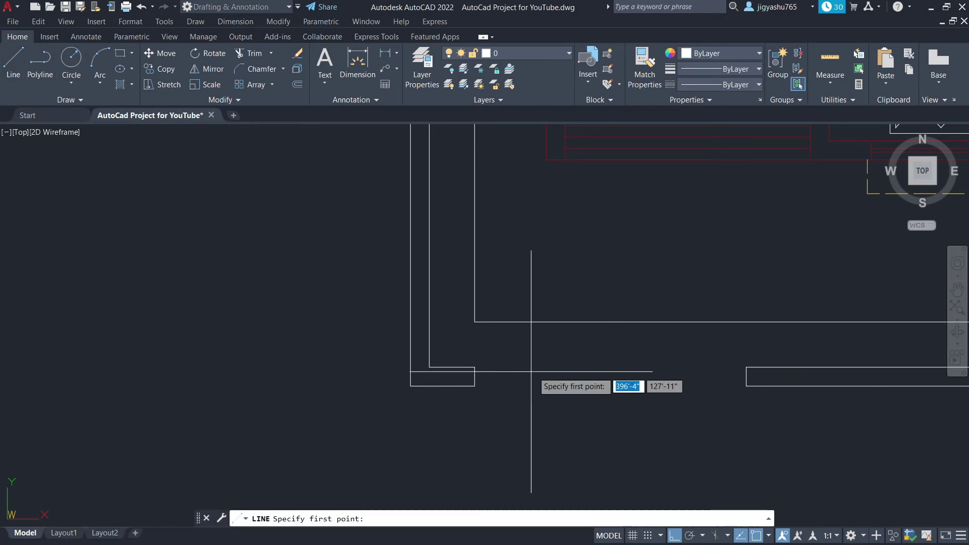
left_click(474, 367)
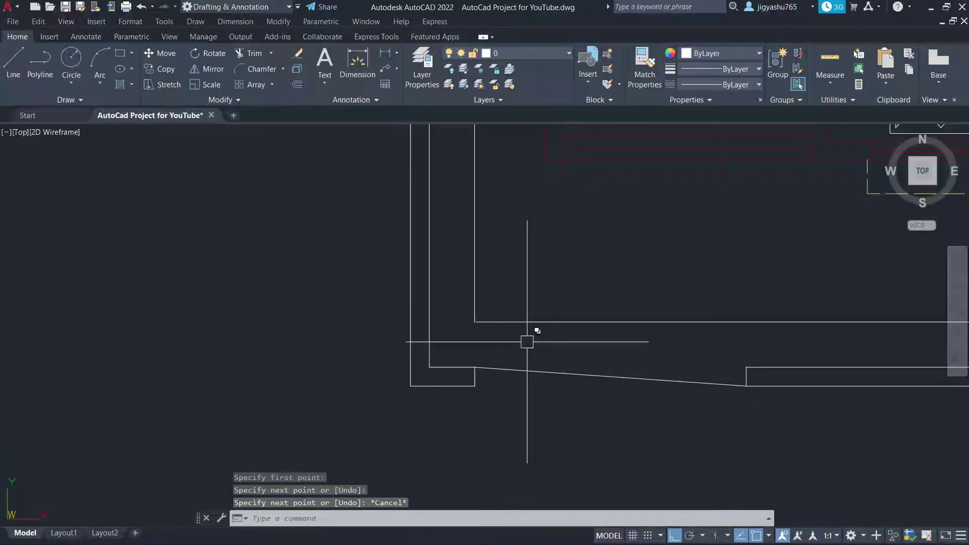
left_click(5, 60)
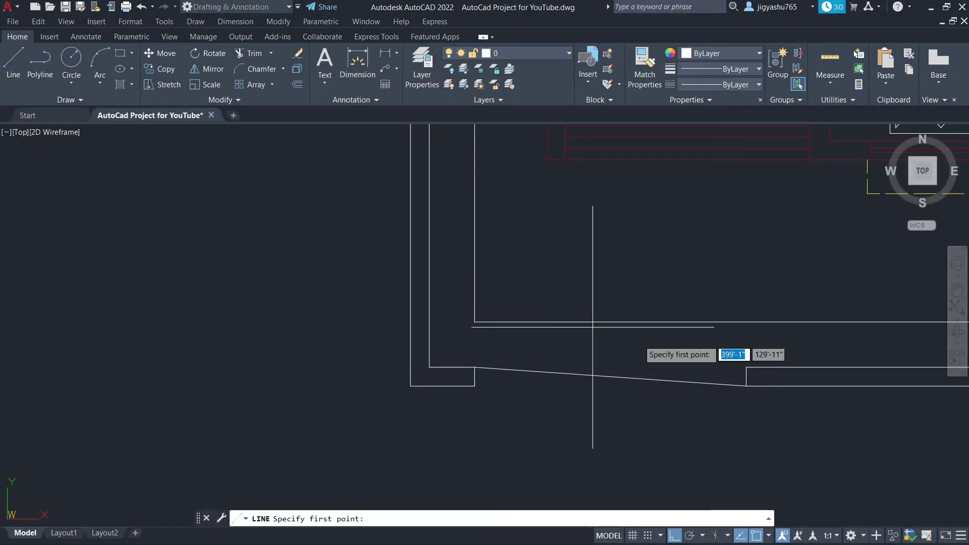
left_click(746, 367)
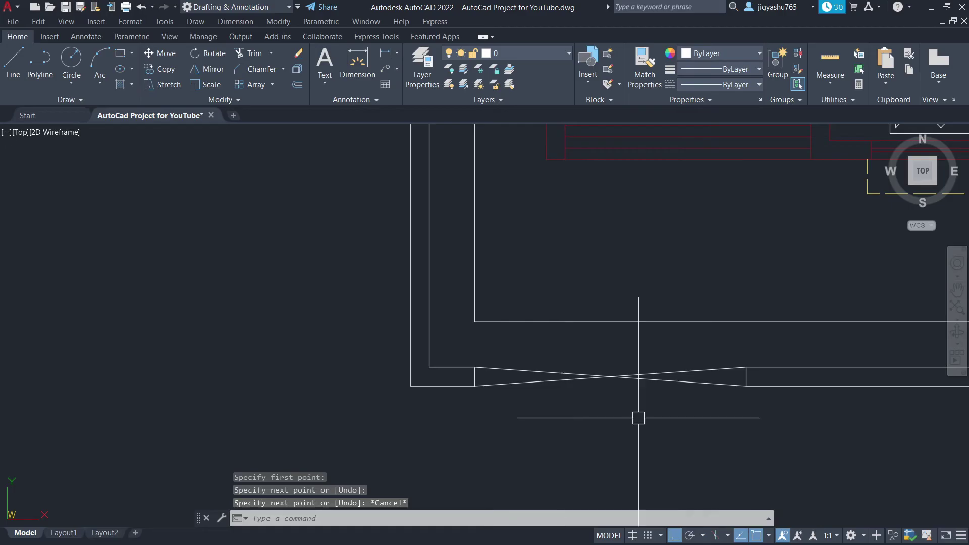
- Shorten the bottom 2' offset line by stretching its left end to the line's midpoint
scroll(310, 403, "down", 4)
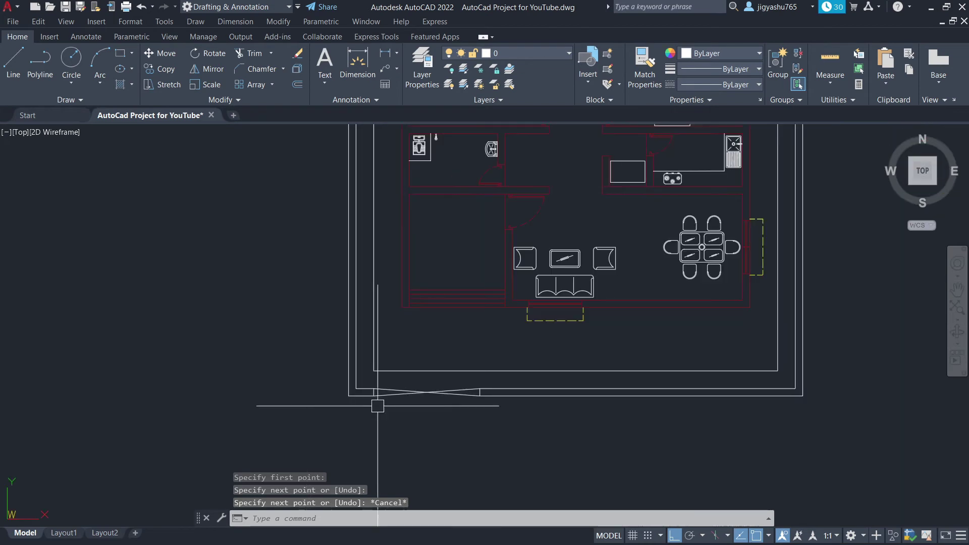
scroll(419, 381, "up", 4)
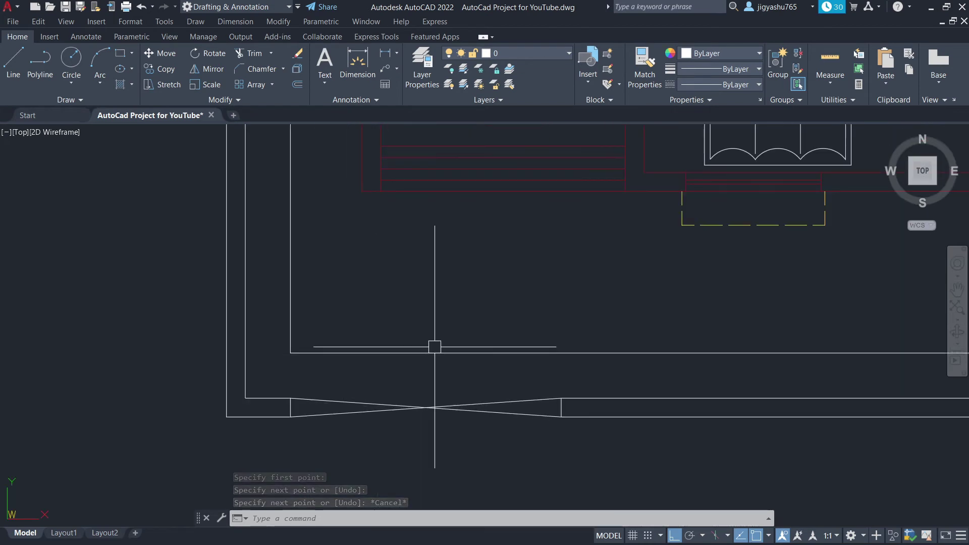
scroll(435, 354, "down", 4)
scroll(437, 389, "down", 2)
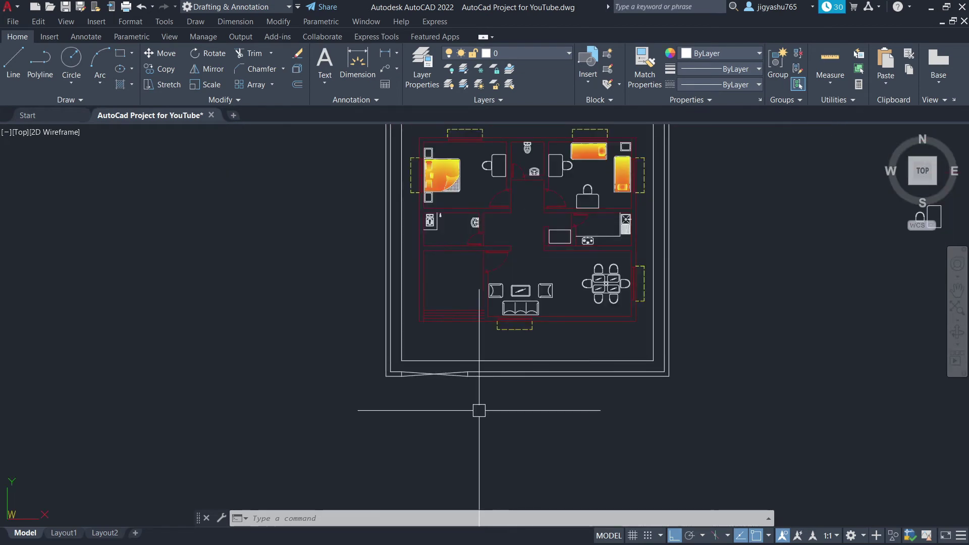
scroll(477, 453, "down", 2)
scroll(486, 184, "up", 2)
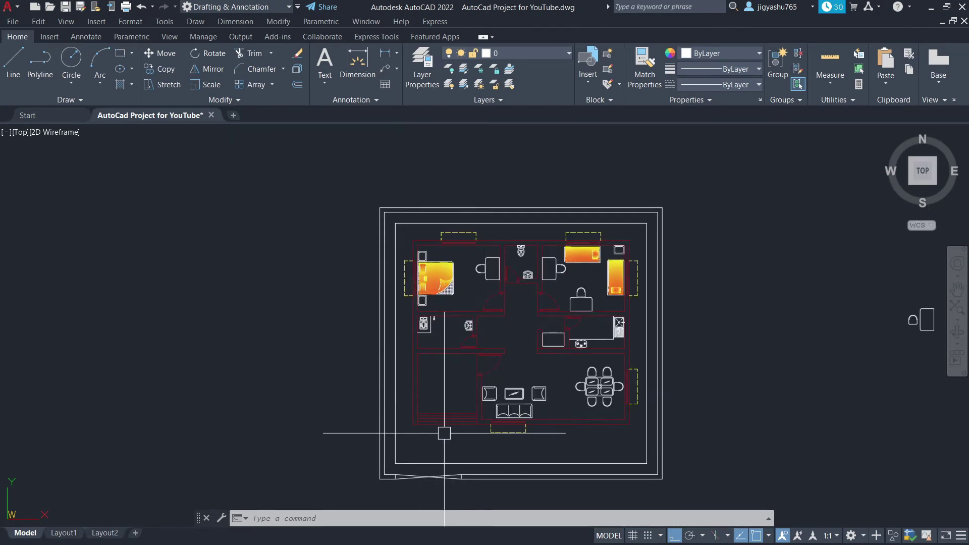
scroll(424, 468, "up", 4)
left_click(388, 460)
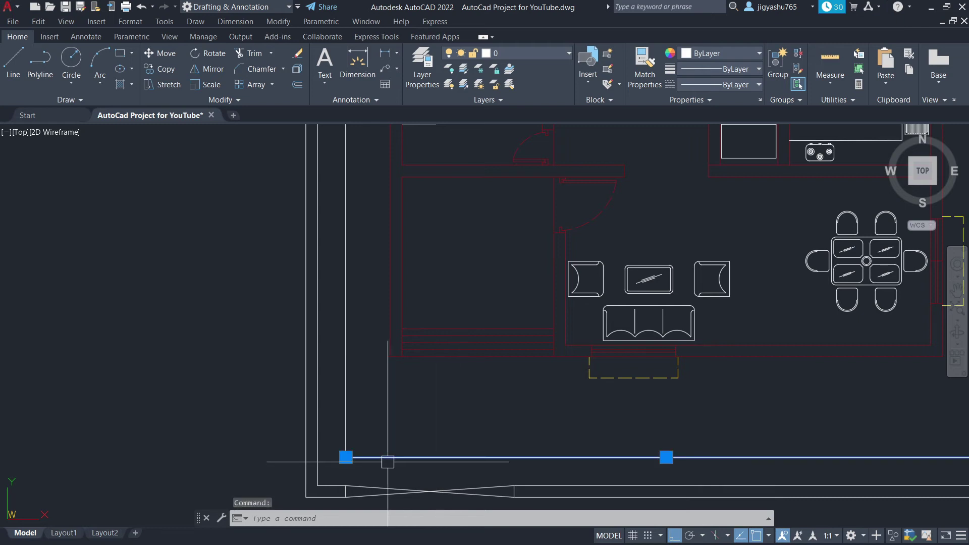
left_click(346, 457)
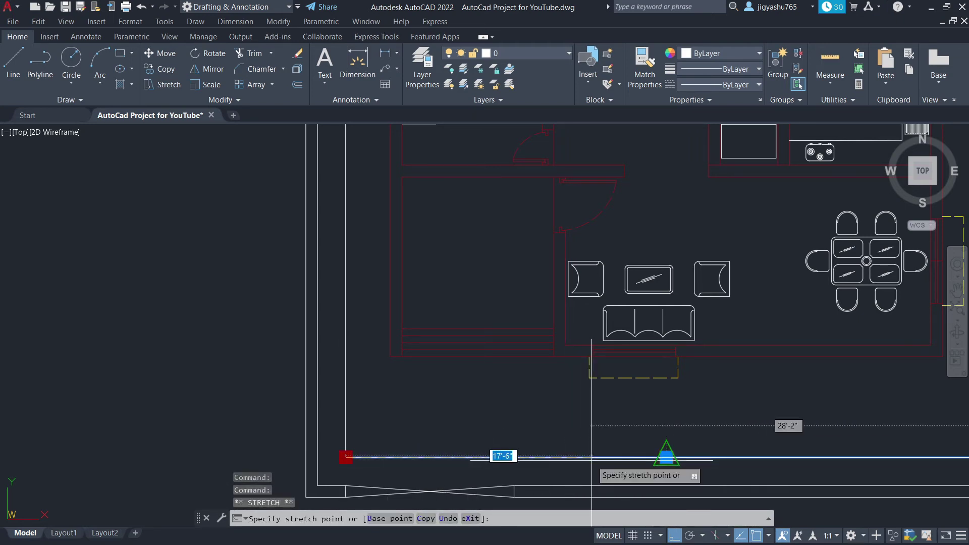
left_click(666, 457)
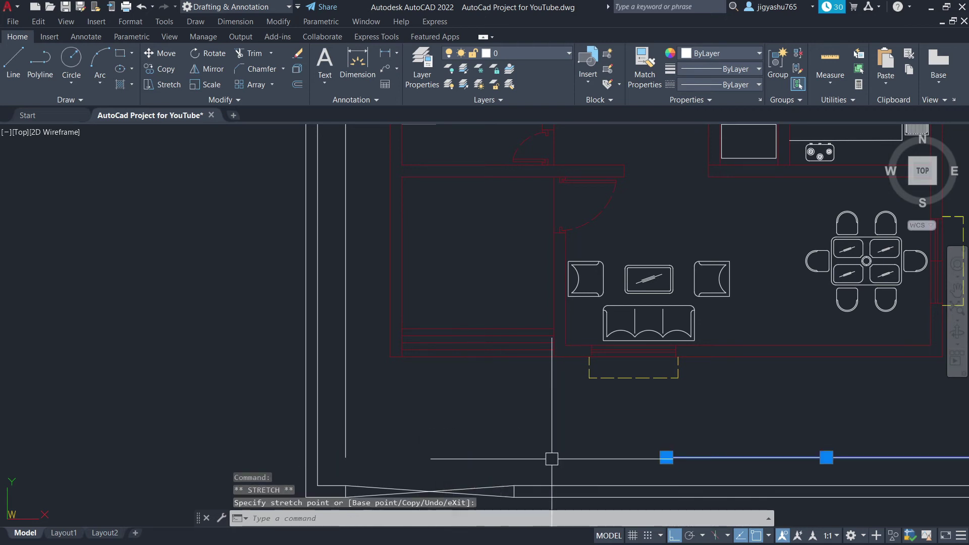
- Stretch the left end of the bottom 2' offset line about 3'-6" further left with Ortho on
scroll(347, 390, "down", 4)
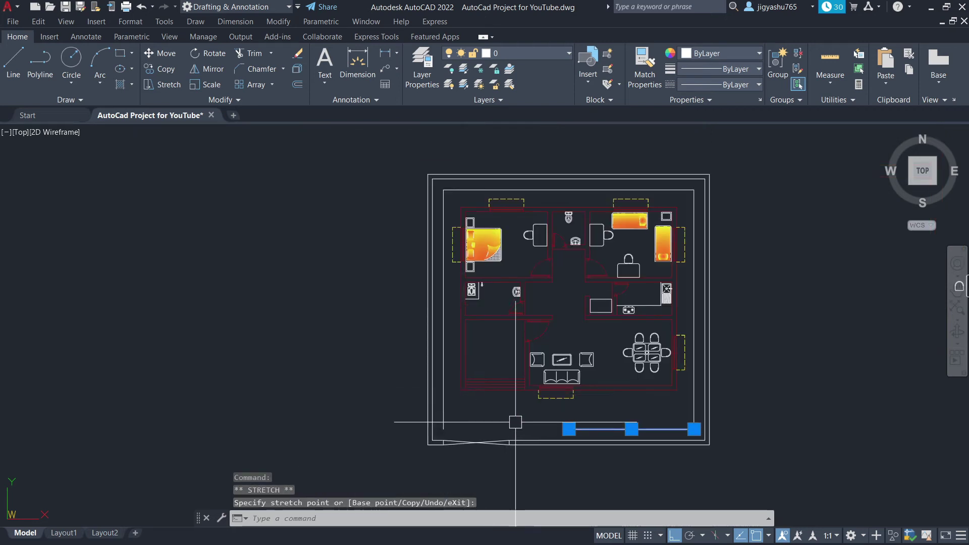
scroll(589, 481, "up", 2)
scroll(588, 481, "up", 3)
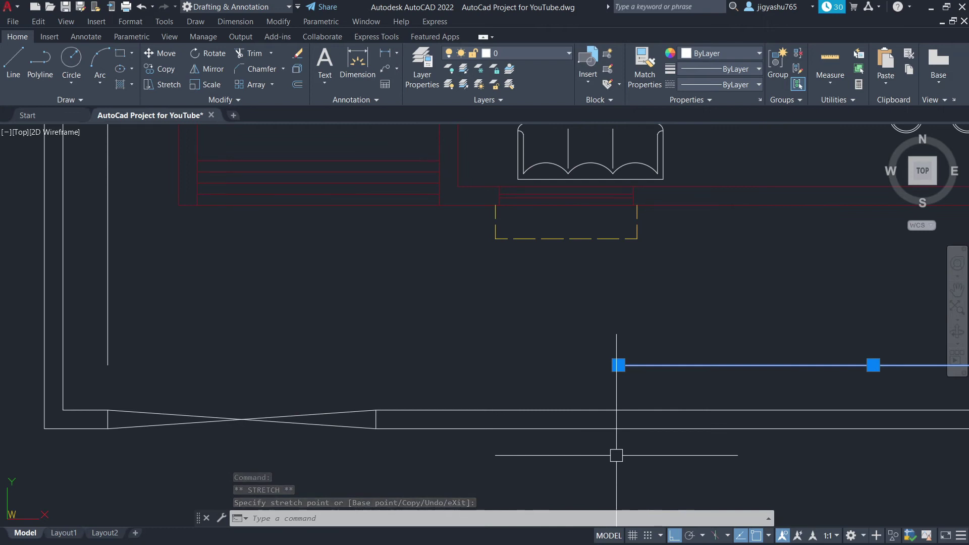
key("Escape")
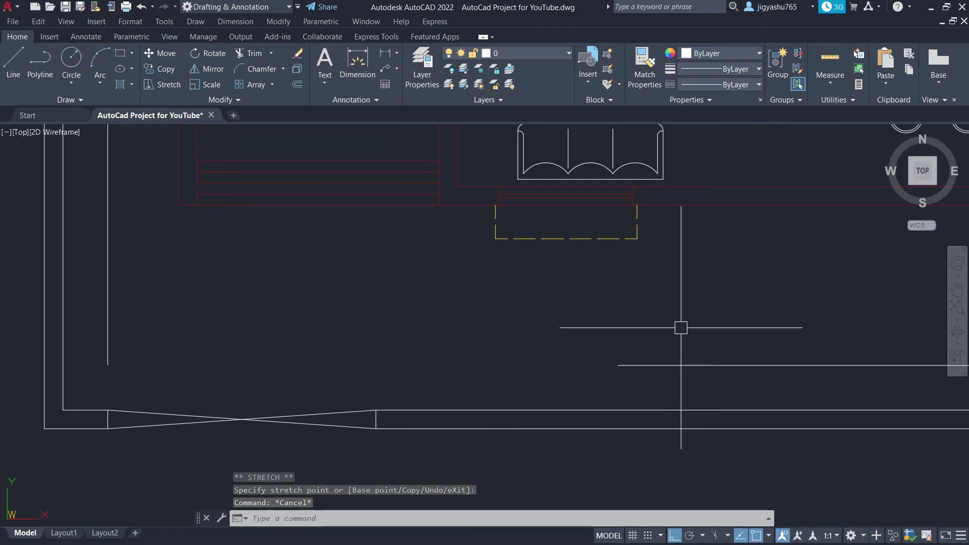
left_click(651, 365)
left_click(619, 364)
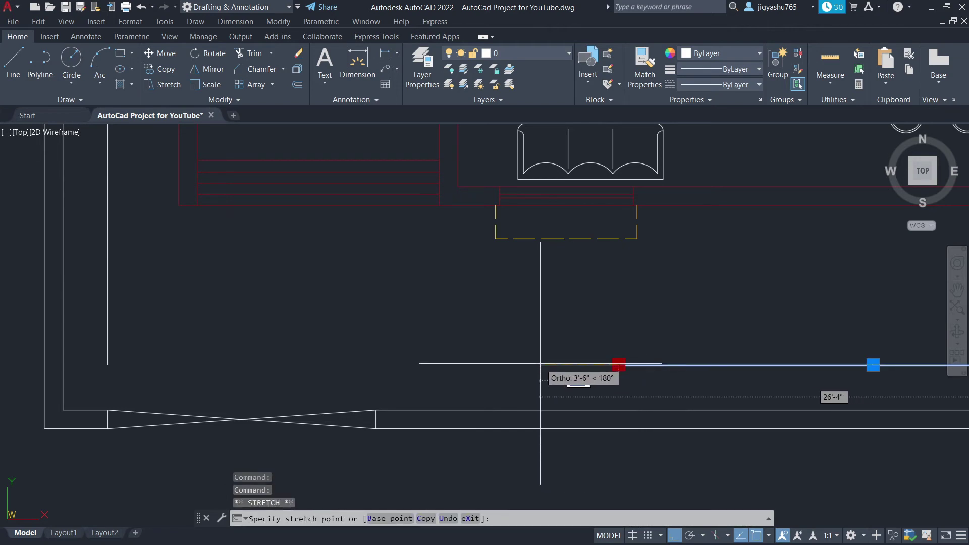
left_click(541, 365)
key("Escape")
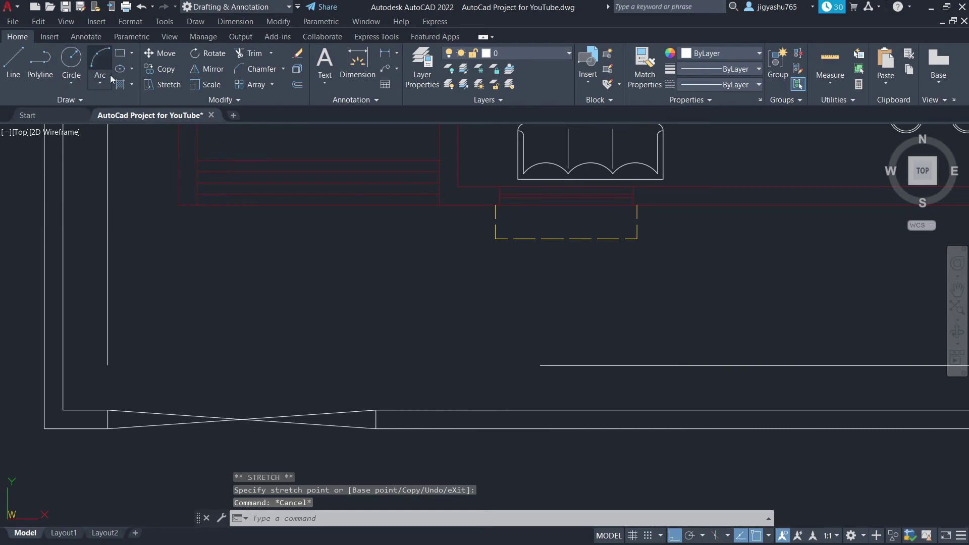
- Draw a three-point arc from the bottom offset line's left end to the opening's upper-right corner with Ortho off
left_click(100, 63)
left_click(540, 365)
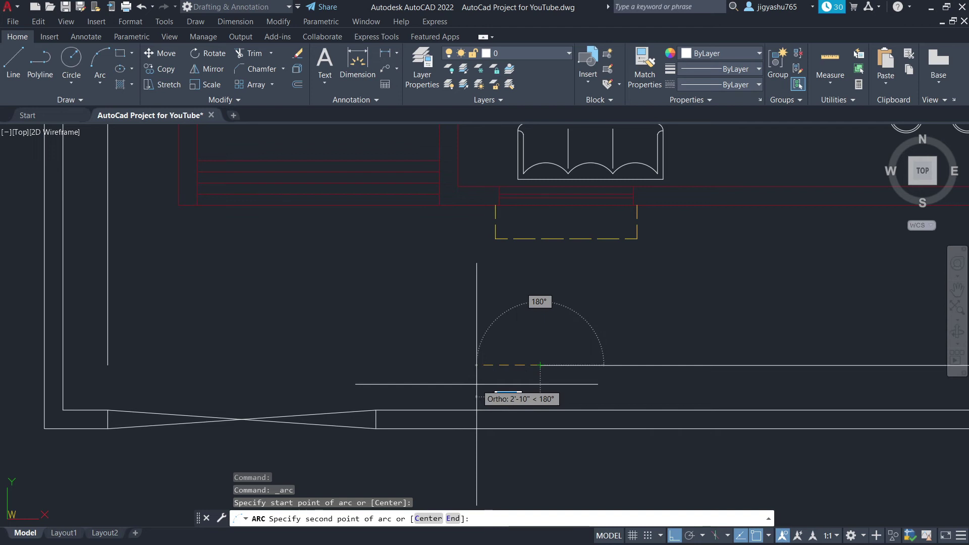
key("F8")
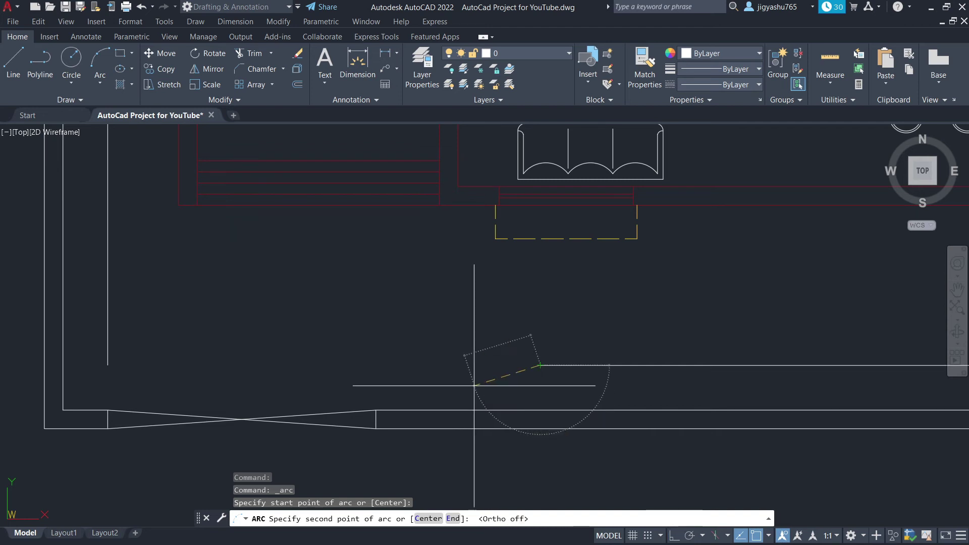
left_click(474, 385)
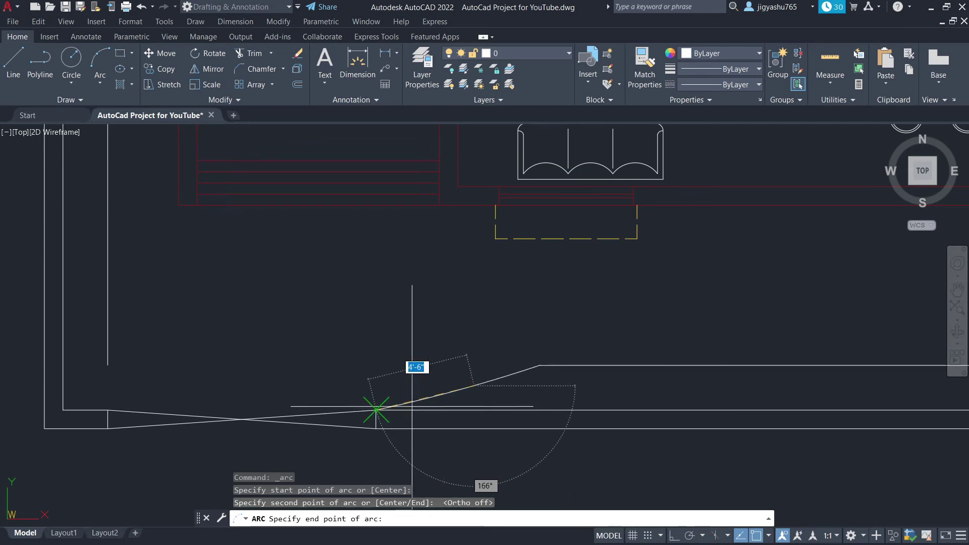
left_click(375, 410)
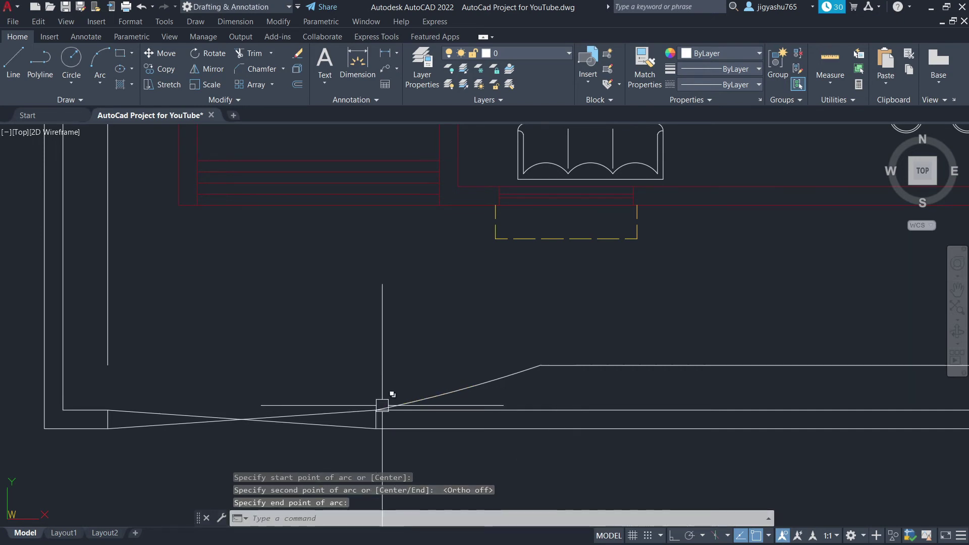
key("Escape")
- Stretch the arc's upper end leftward to a free point above the bottom wall
left_click(470, 387)
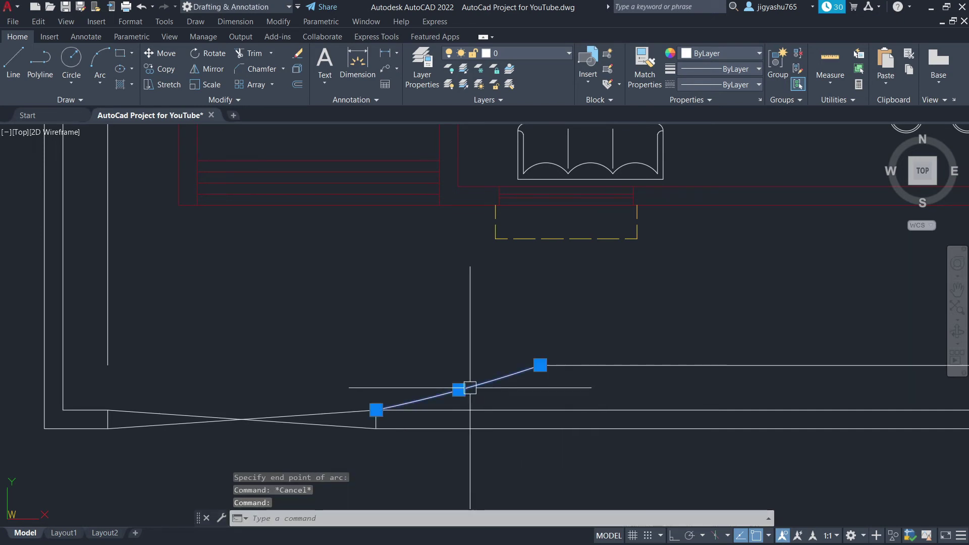
left_click(459, 390)
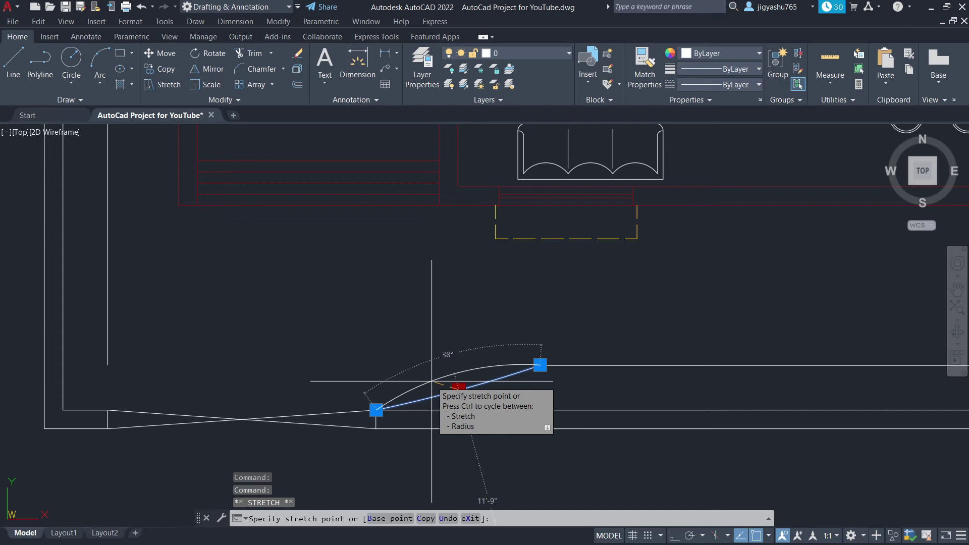
key("Escape")
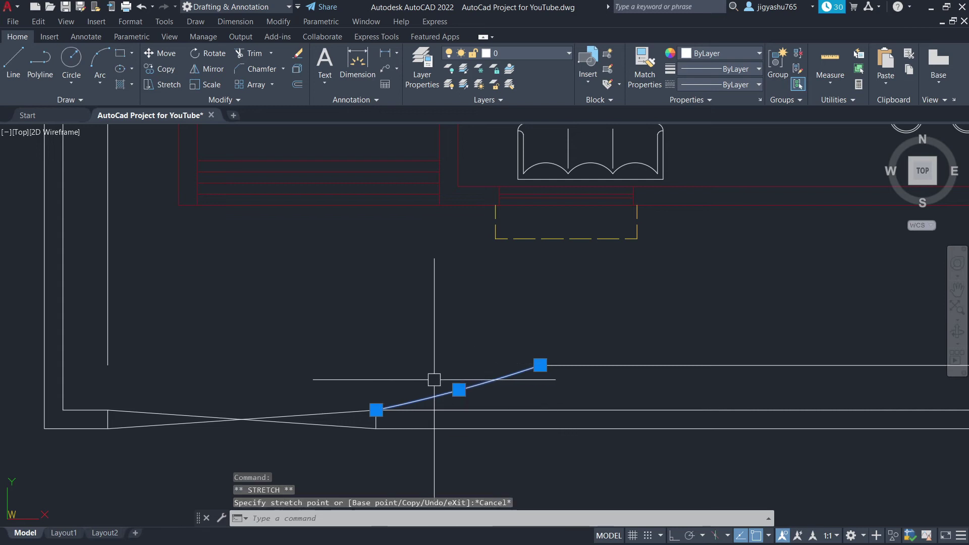
left_click(540, 365)
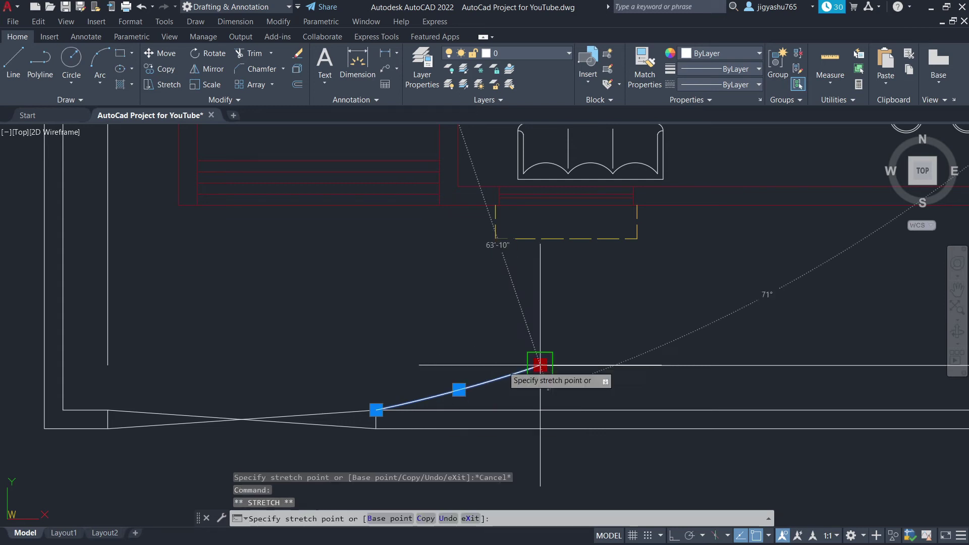
left_click(468, 374)
key("Escape")
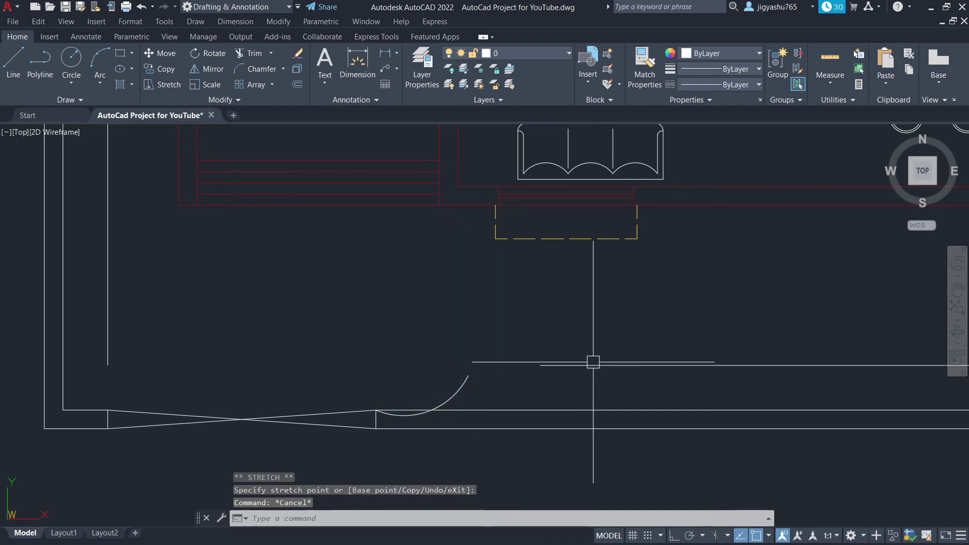
- Turn Ortho on and stretch the bottom offset line's left end about 3'-5" left, above the arc's free end
left_click(593, 365)
left_click(540, 365)
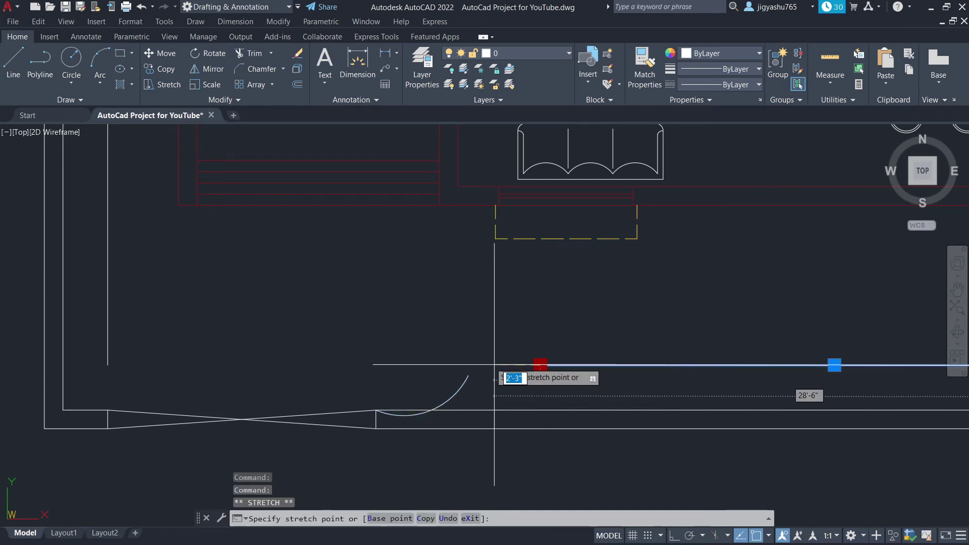
key("F8")
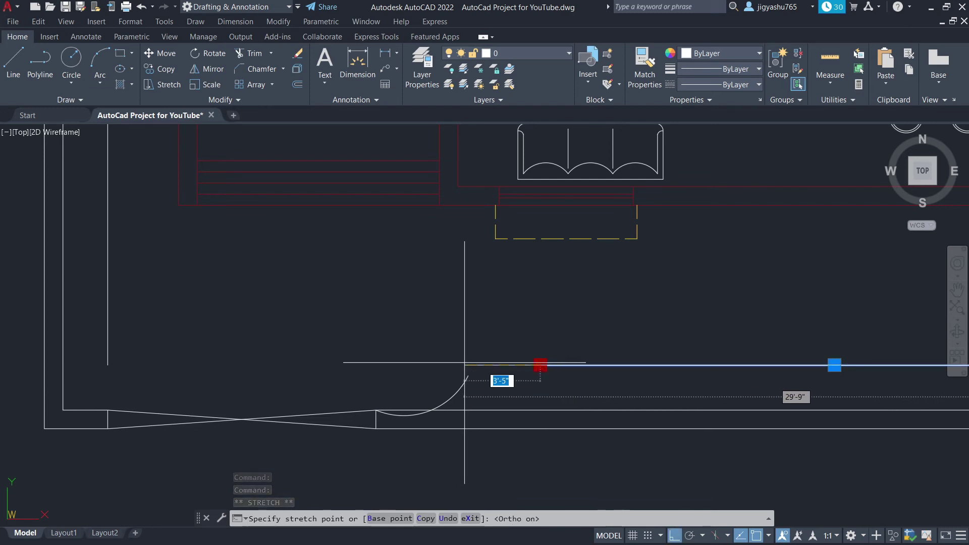
left_click(465, 363)
key("Escape")
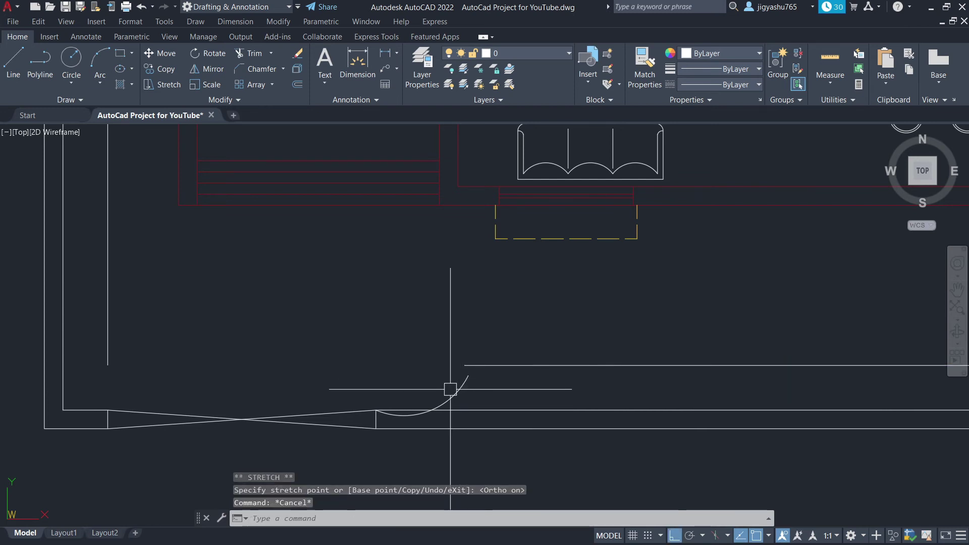
- Stretch the arc's upper end to snap onto the left end of the bottom offset line
left_click(450, 389)
left_click(468, 375)
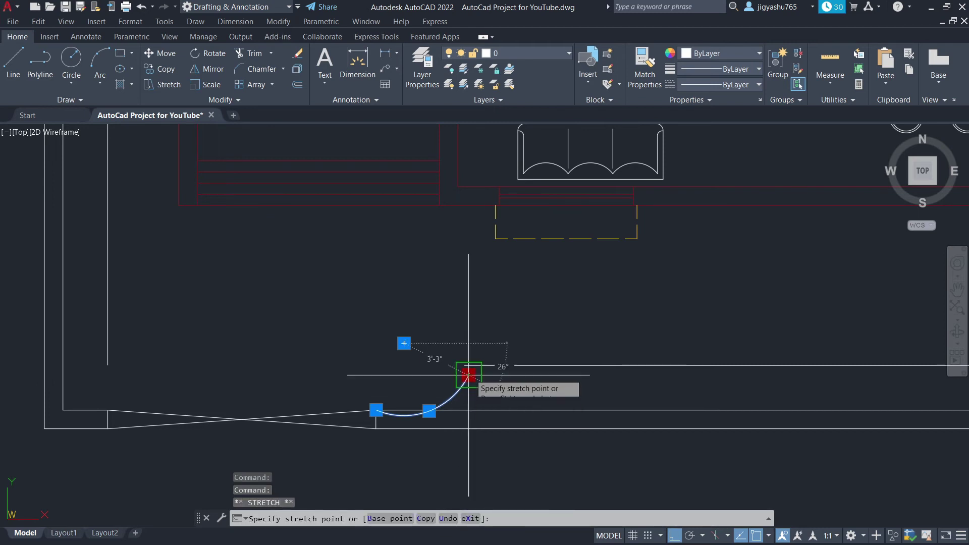
left_click(465, 364)
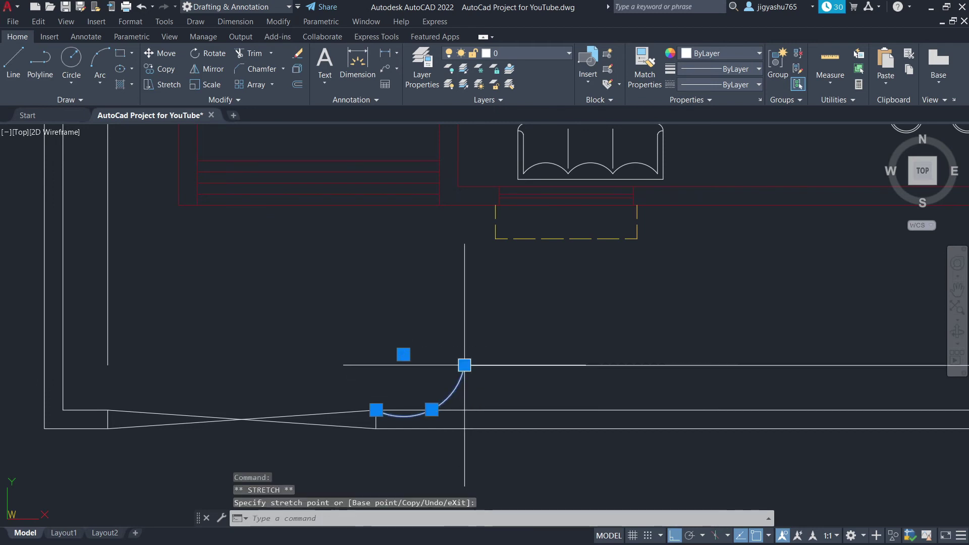
key("Escape")
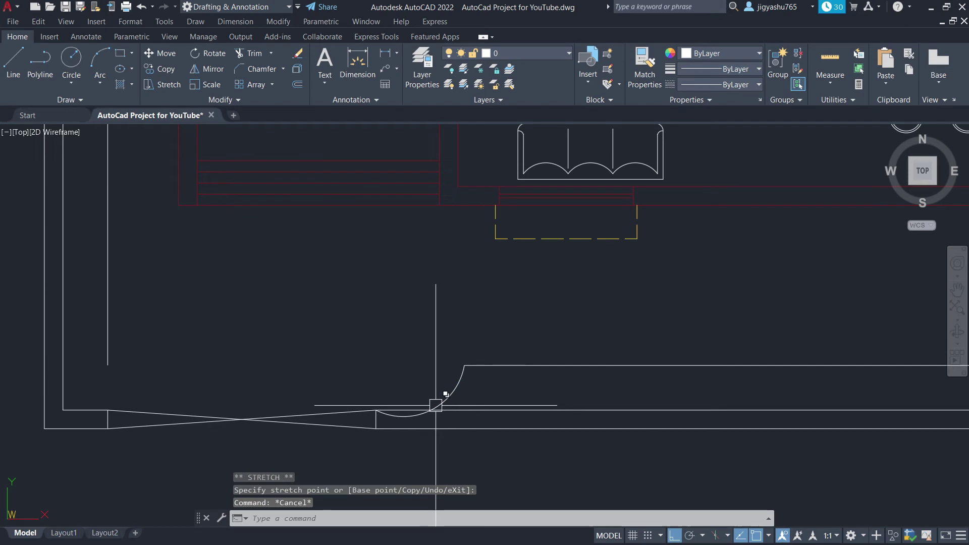
- Stretch the arc's midpoint upward so it bulges outward between the opening's corner and the offset line
left_click(432, 409)
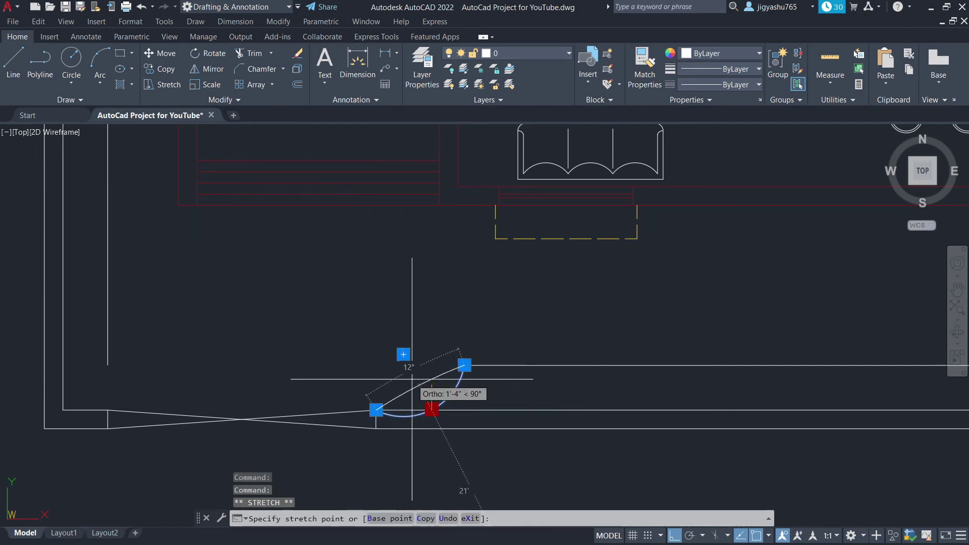
key("Escape")
key("Escape")
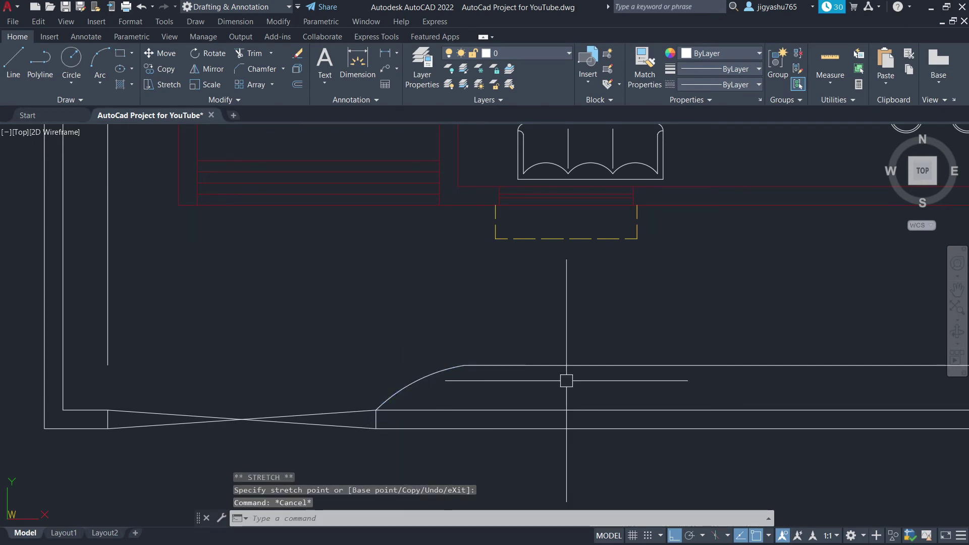
scroll(487, 314, "down", 2)
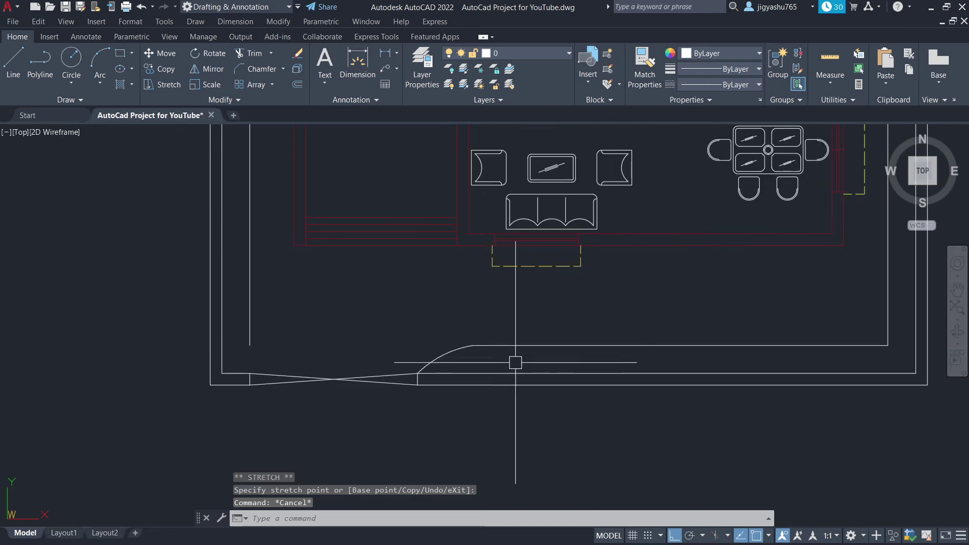
scroll(480, 351, "up", 5)
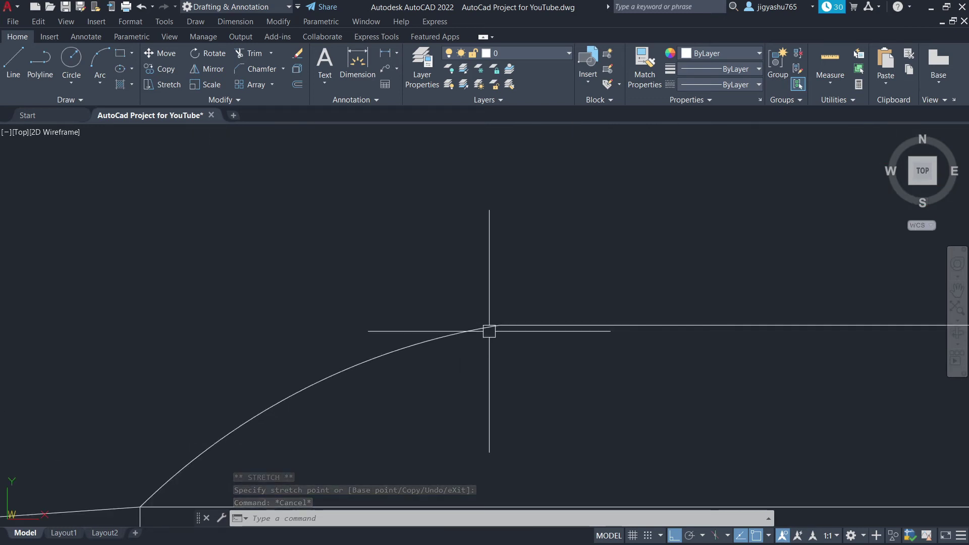
left_click(306, 388)
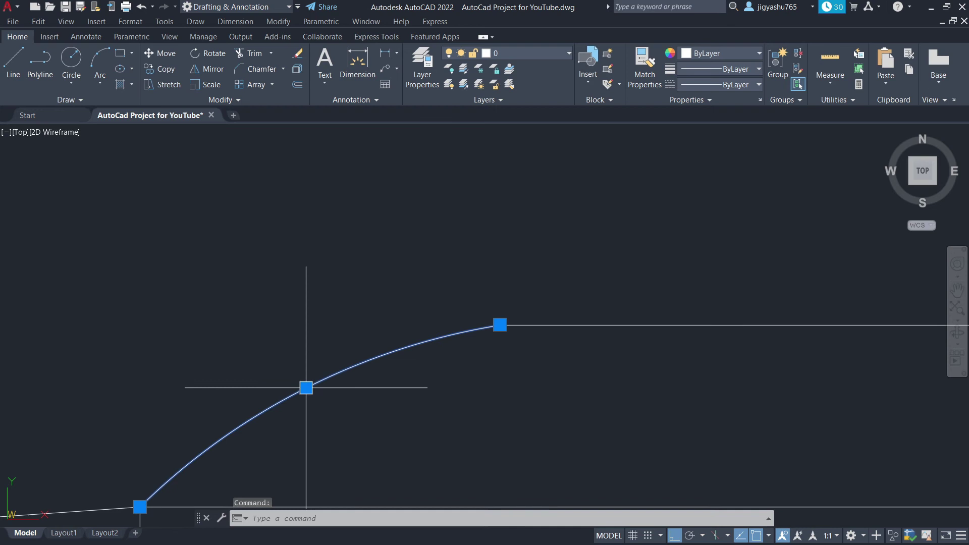
left_click(306, 388)
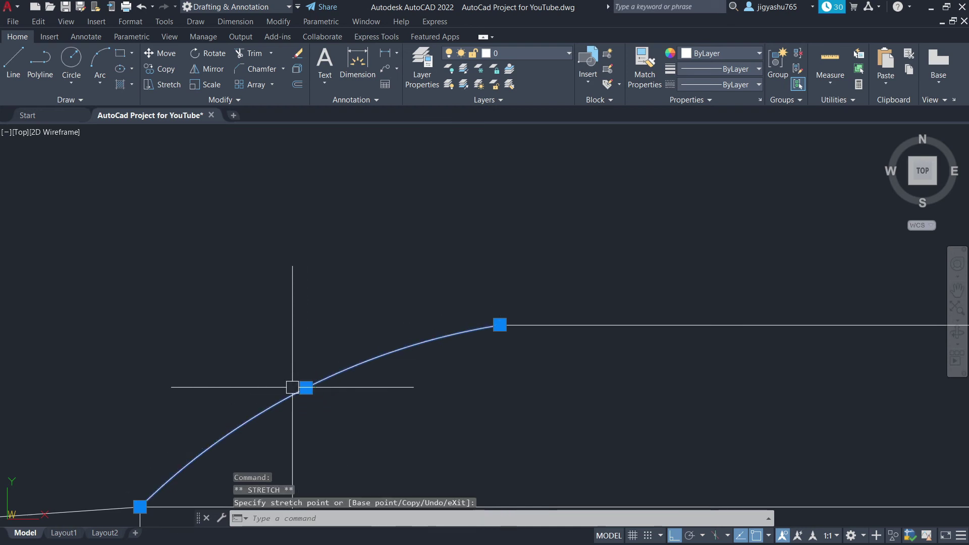
key("Escape")
scroll(389, 379, "down", 3)
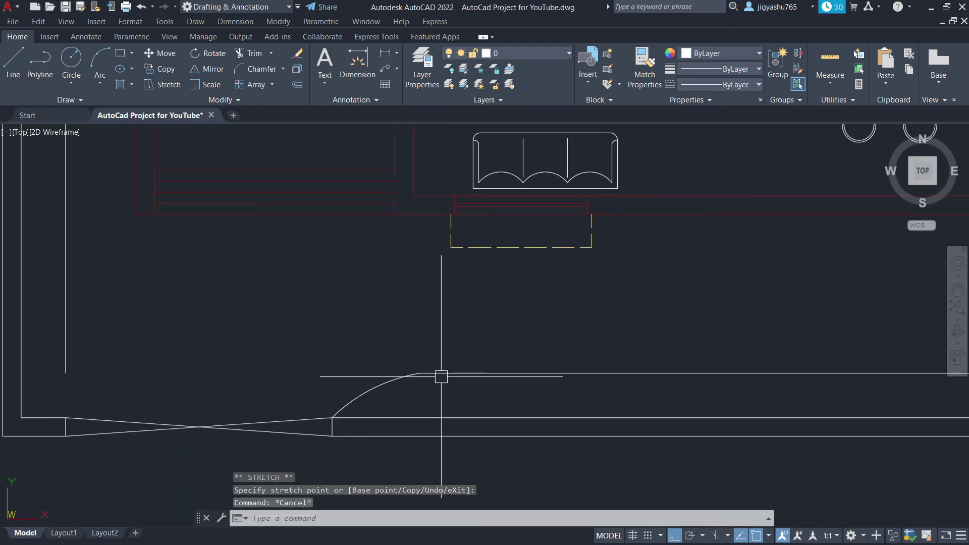
- Extend the left 2' offset line down to the opening's upper-left corner on the bottom wall's inner face
scroll(373, 387, "down", 1)
scroll(276, 366, "up", 3)
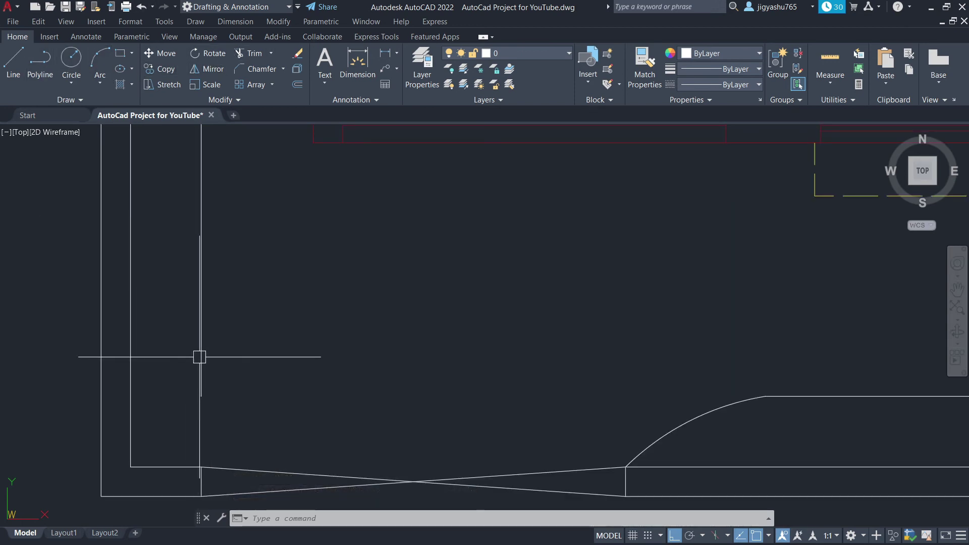
left_click(201, 393)
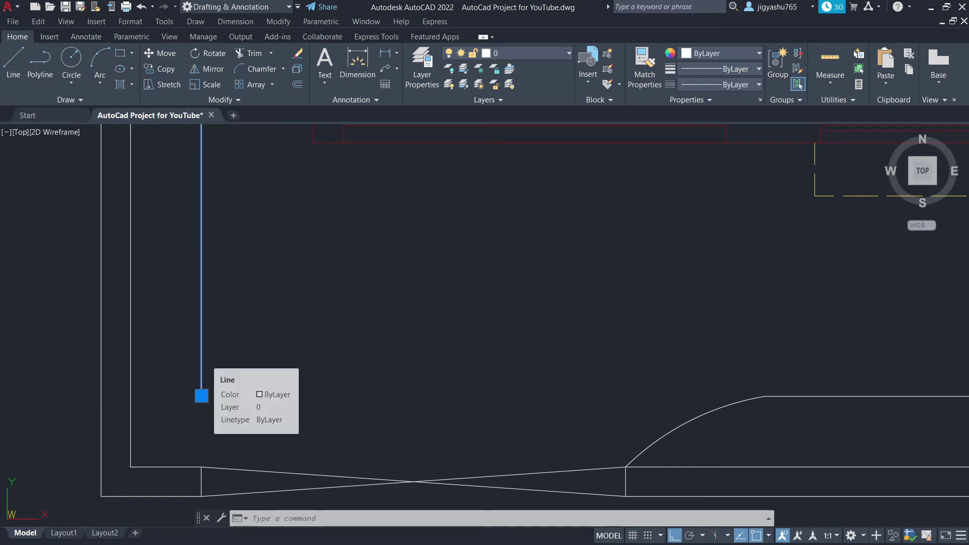
left_click(202, 396)
left_click(201, 466)
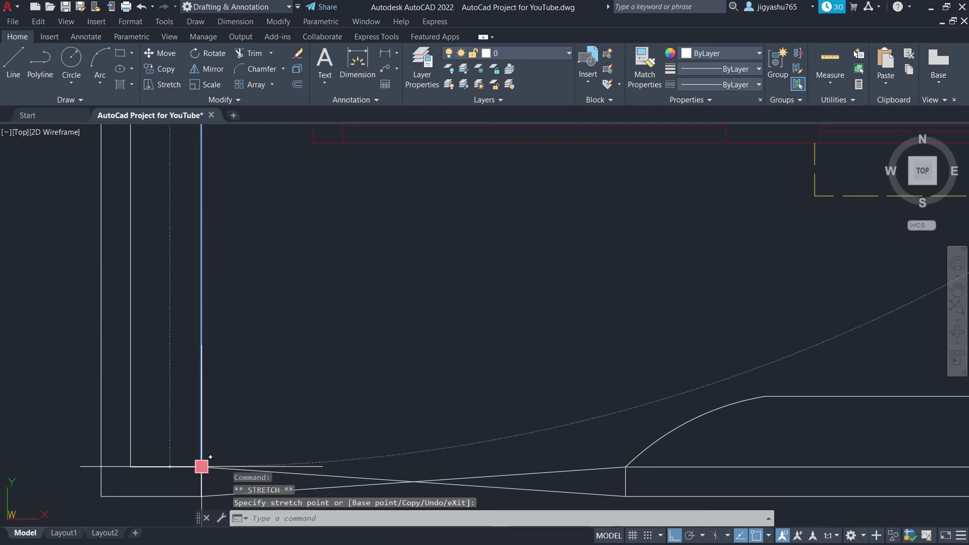
key("Escape")
scroll(346, 324, "down", 2)
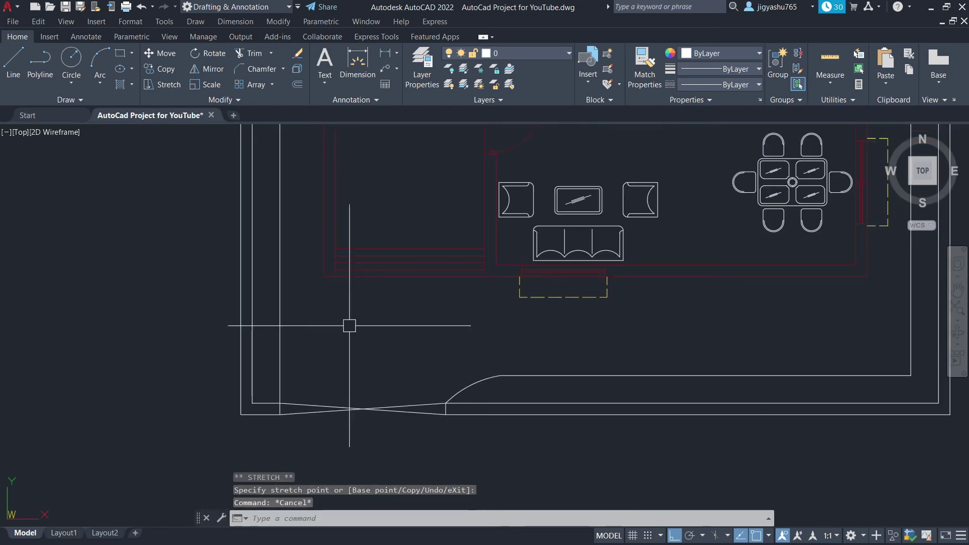
- Hatch the 2' strip along the inside of the boundary wall with the GRASS pattern
scroll(402, 348, "down", 4)
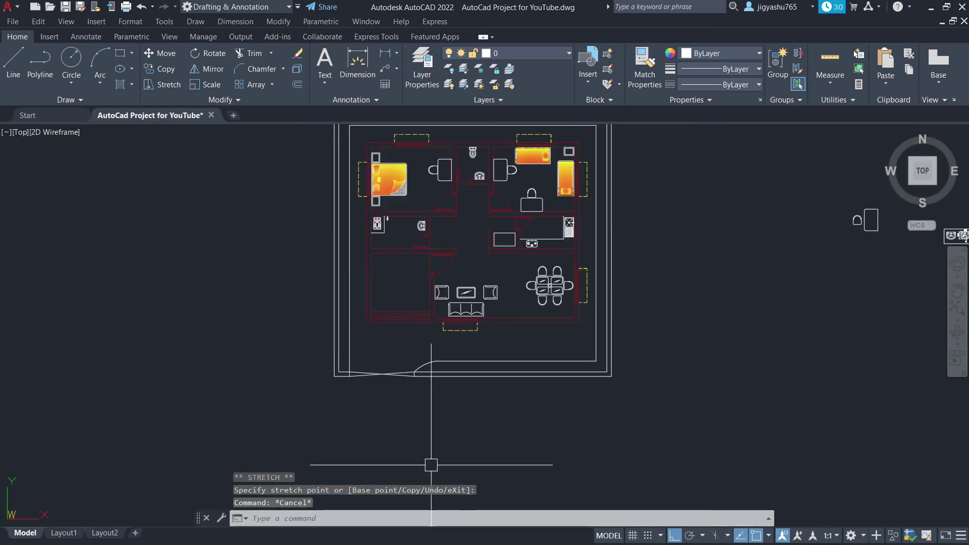
scroll(562, 319, "down", 2)
scroll(562, 190, "up", 6)
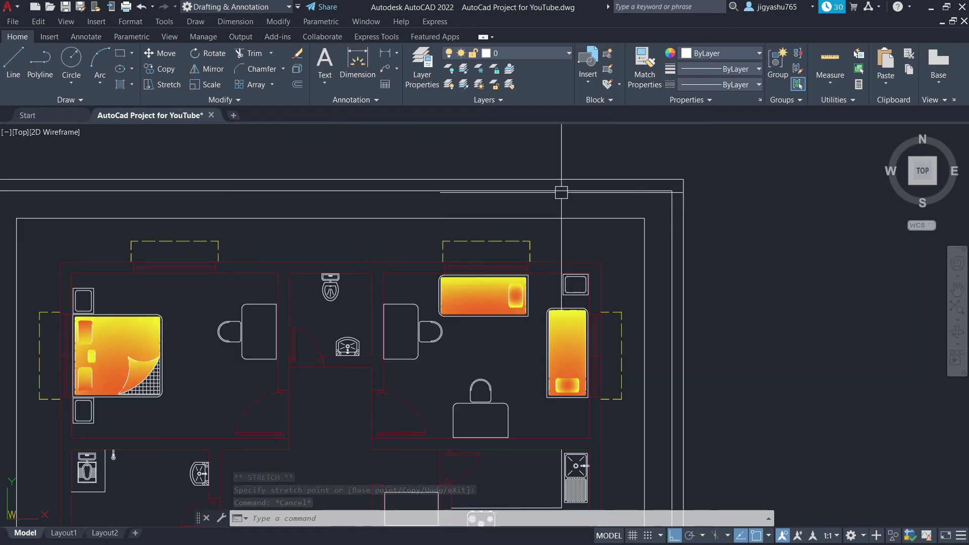
left_click(121, 85)
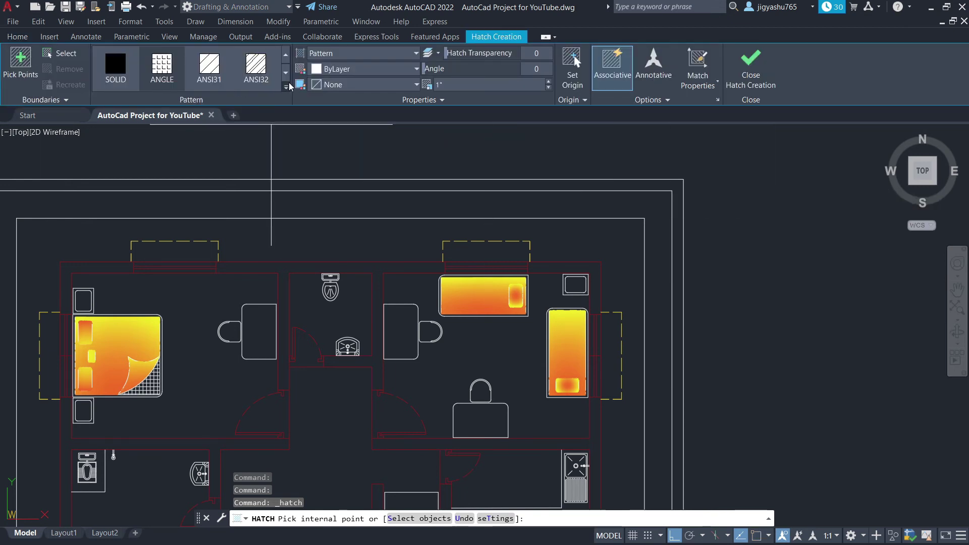
left_click(286, 87)
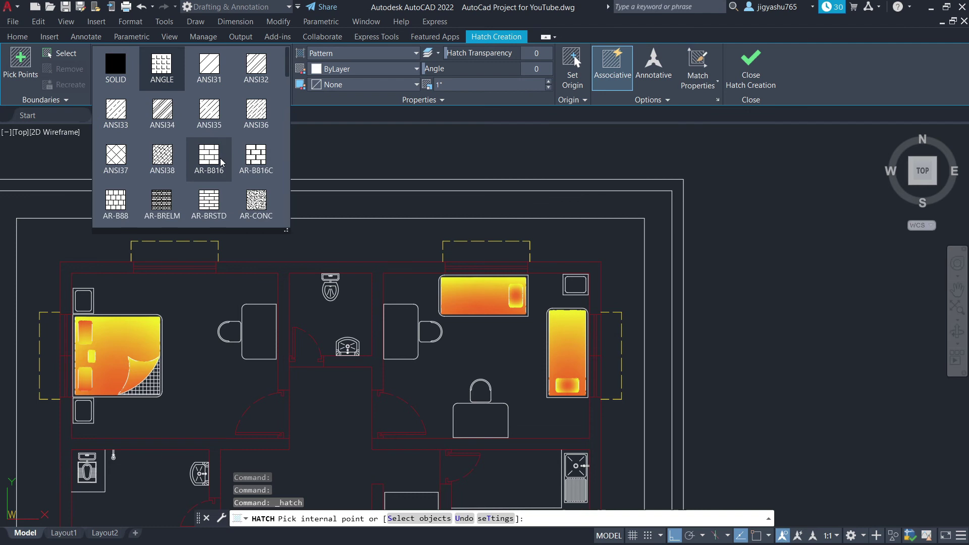
scroll(220, 161, "down", 2)
scroll(220, 161, "down", 1)
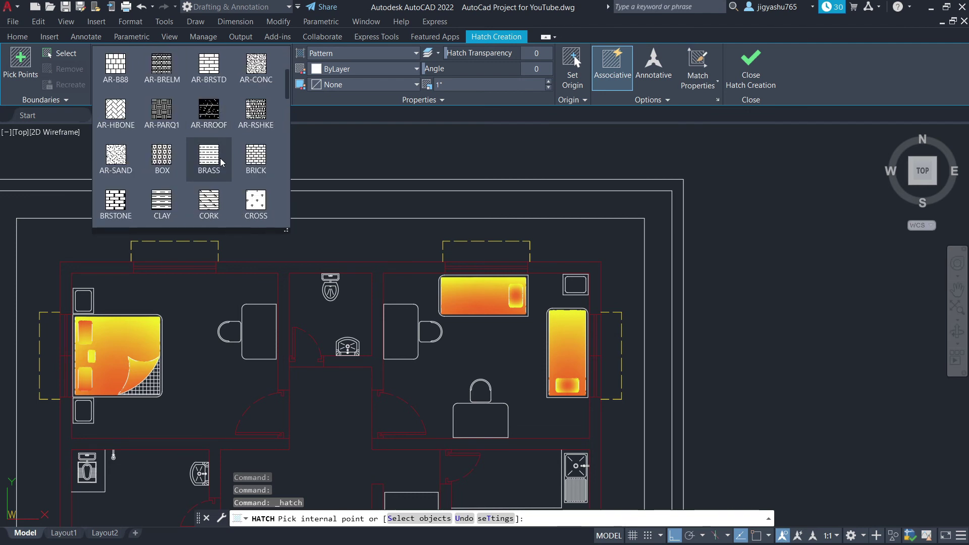
scroll(221, 161, "down", 1)
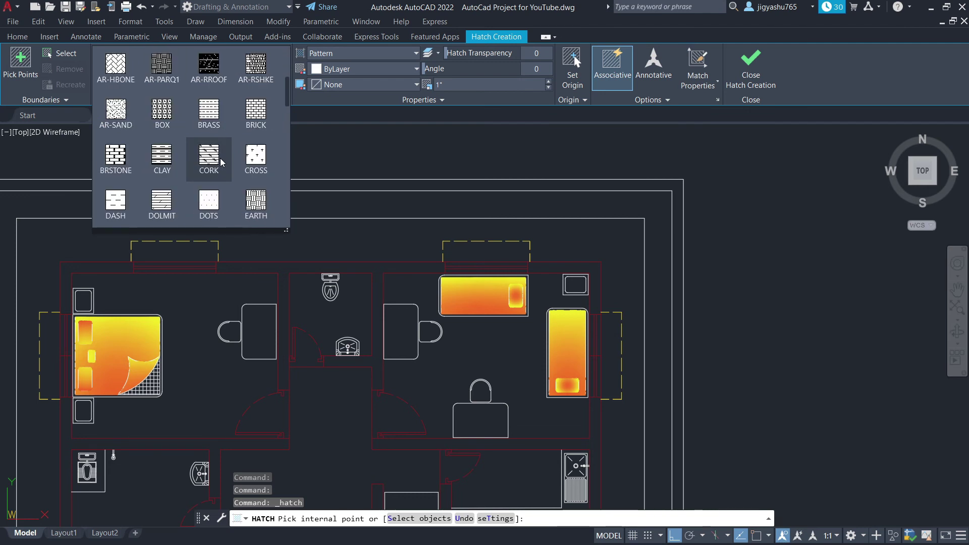
scroll(220, 161, "down", 2)
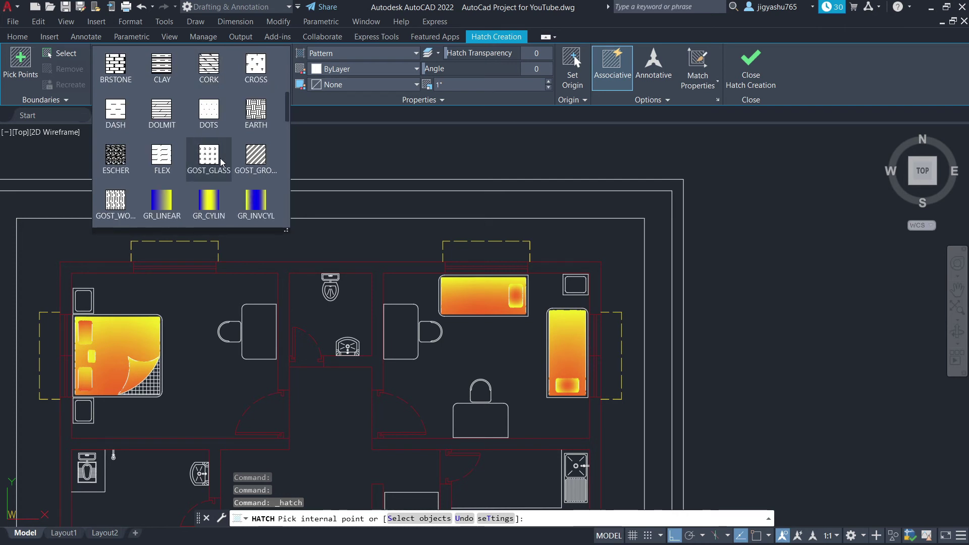
scroll(220, 162, "down", 3)
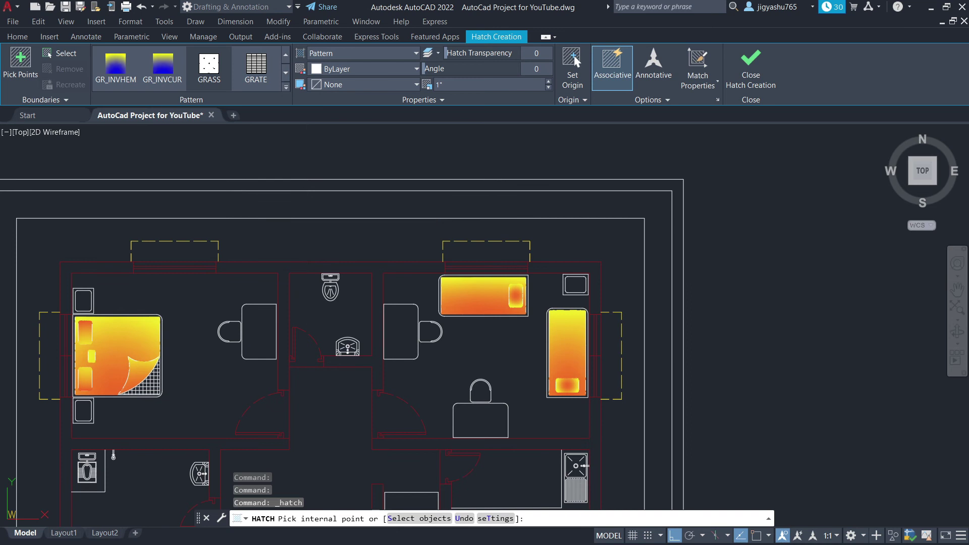
left_click(306, 202)
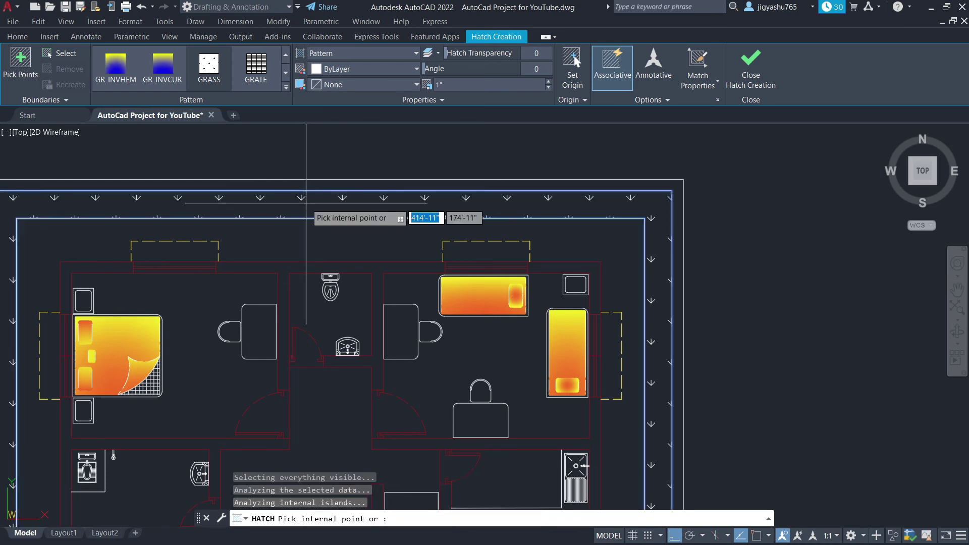
- Try a much smaller pattern scale on the grass hatch, and set the scale back to 1
scroll(634, 243, "down", 2)
scroll(605, 262, "down", 3)
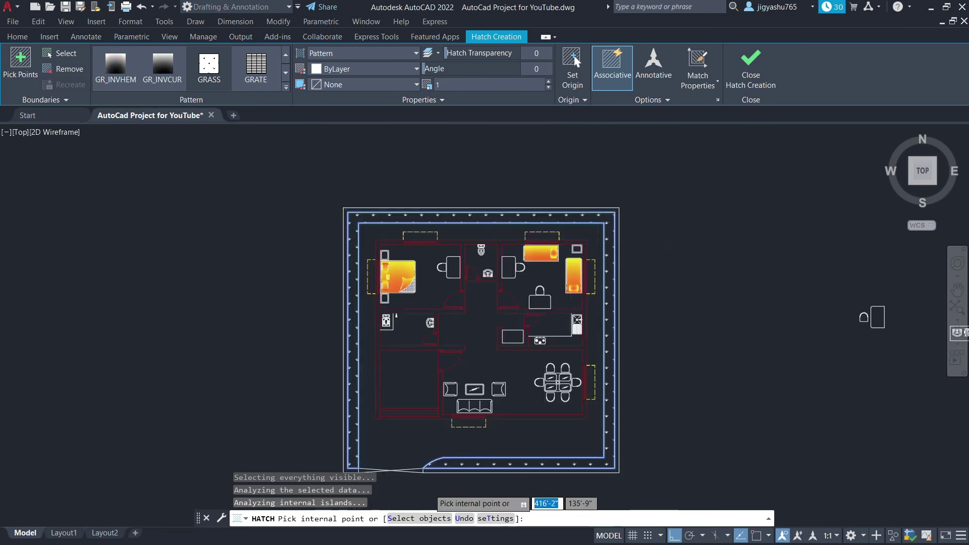
scroll(431, 489, "up", 2)
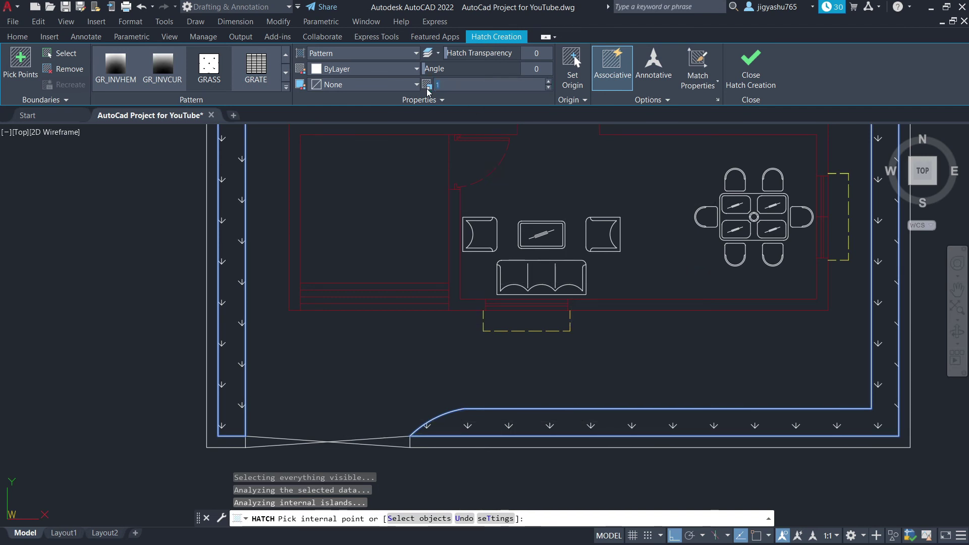
key("Return")
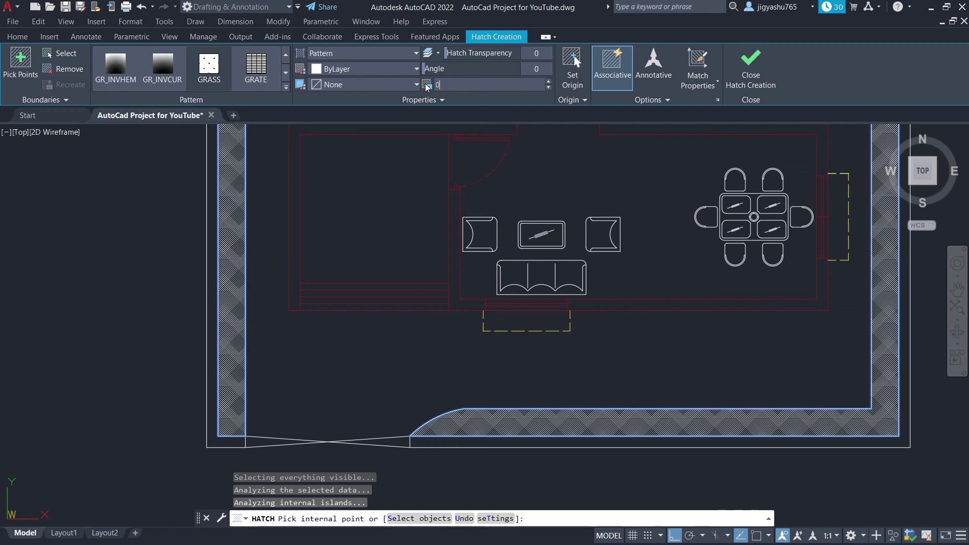
key("Return")
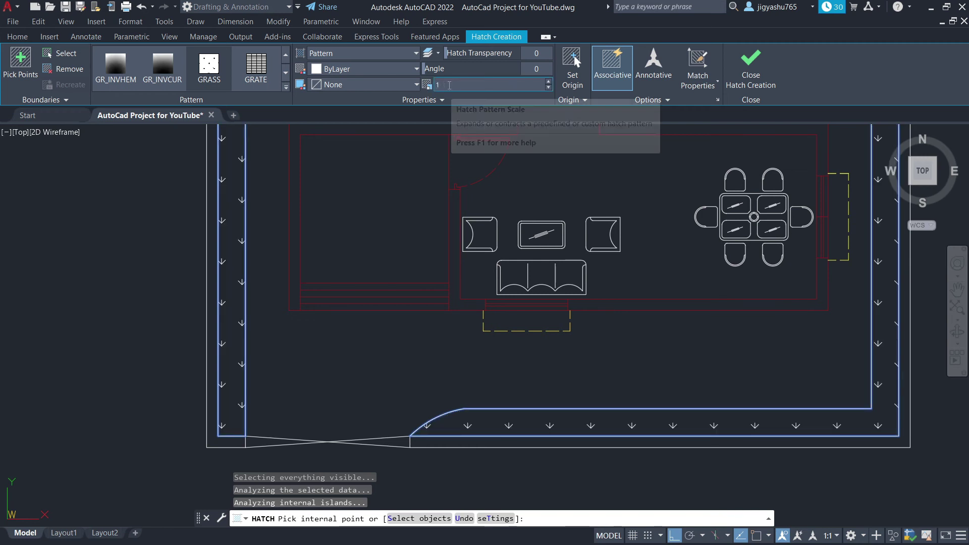
- Reduce the grass hatch's pattern scale to a fraction below 1 for a moderately denser fill, and finish the hatch
left_click_drag(449, 84, 434, 89)
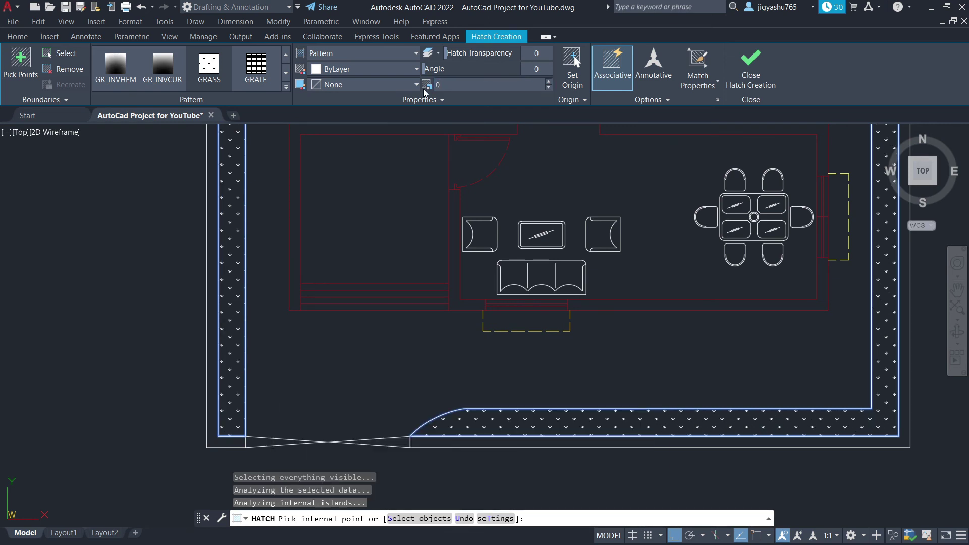
scroll(455, 268, "down", 6)
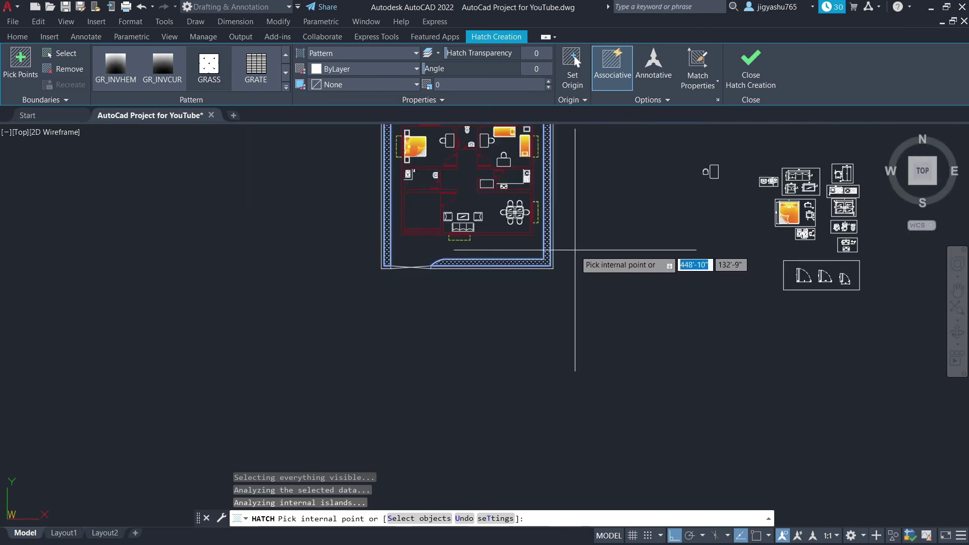
scroll(445, 283, "down", 4)
scroll(453, 250, "up", 6)
scroll(452, 247, "up", 4)
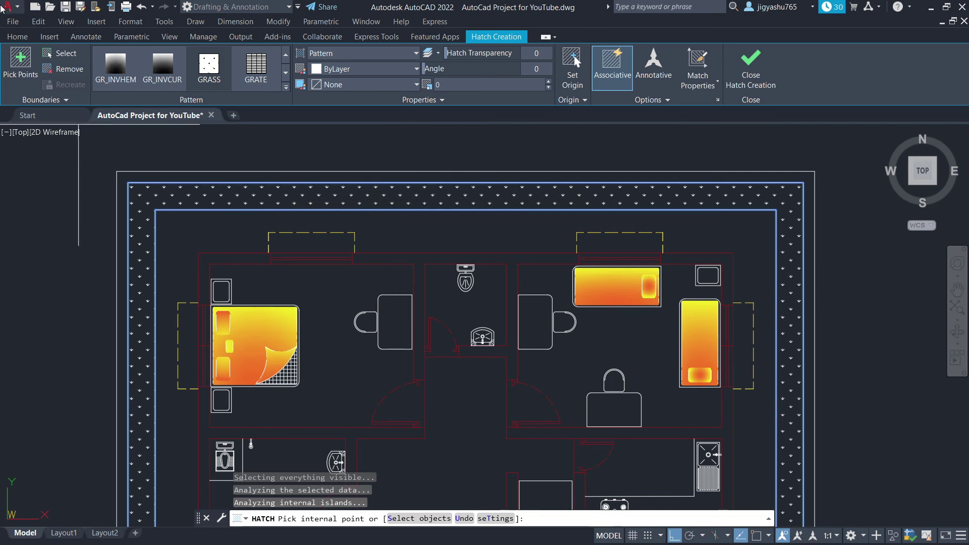
left_click(752, 68)
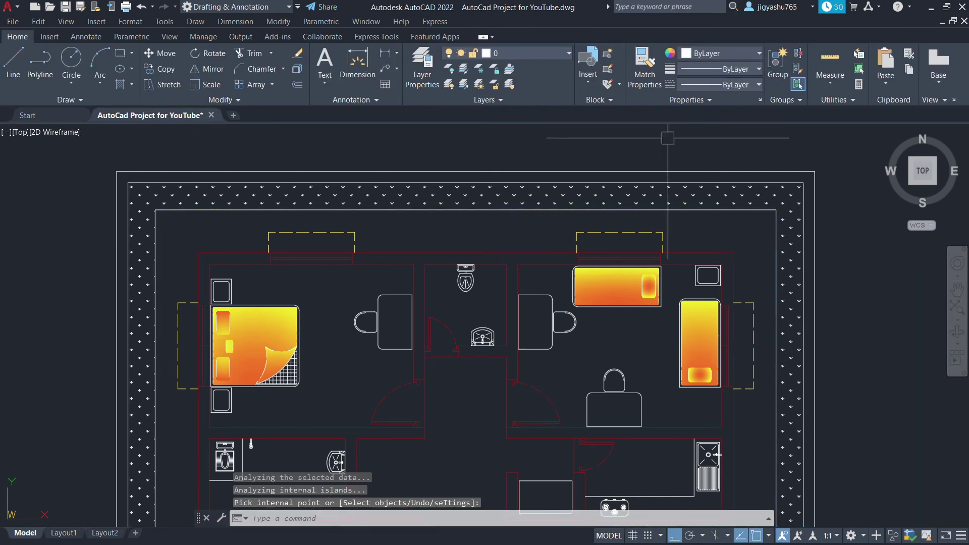
- Add a vertical linear dimension across the thickness of the top boundary wall, above the toilet
scroll(442, 179, "up", 5)
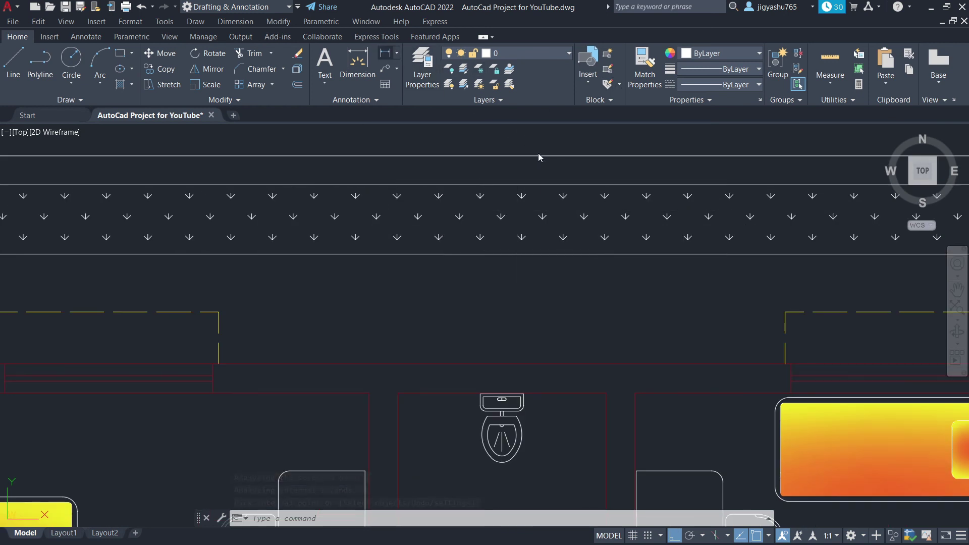
left_click(502, 155)
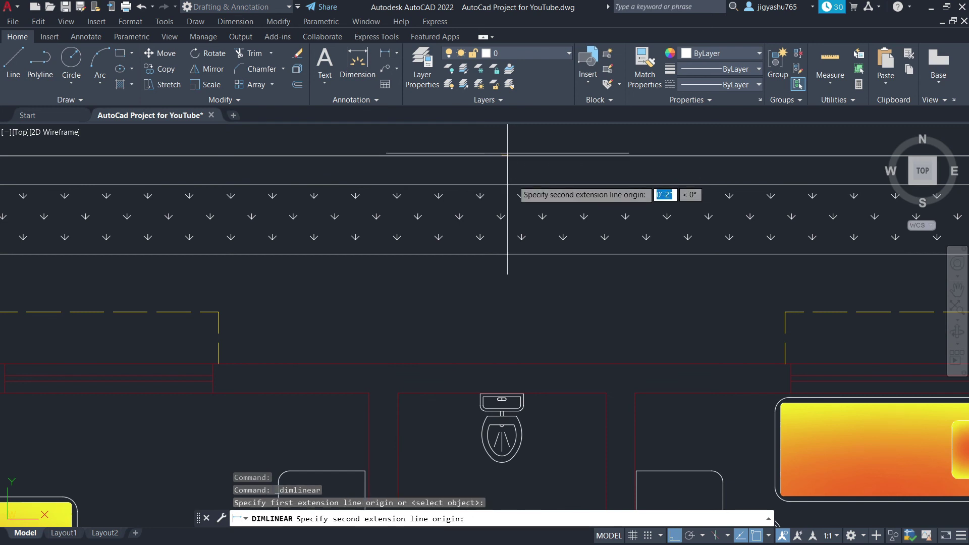
left_click(495, 185)
left_click(497, 168)
scroll(497, 169, "up", 5)
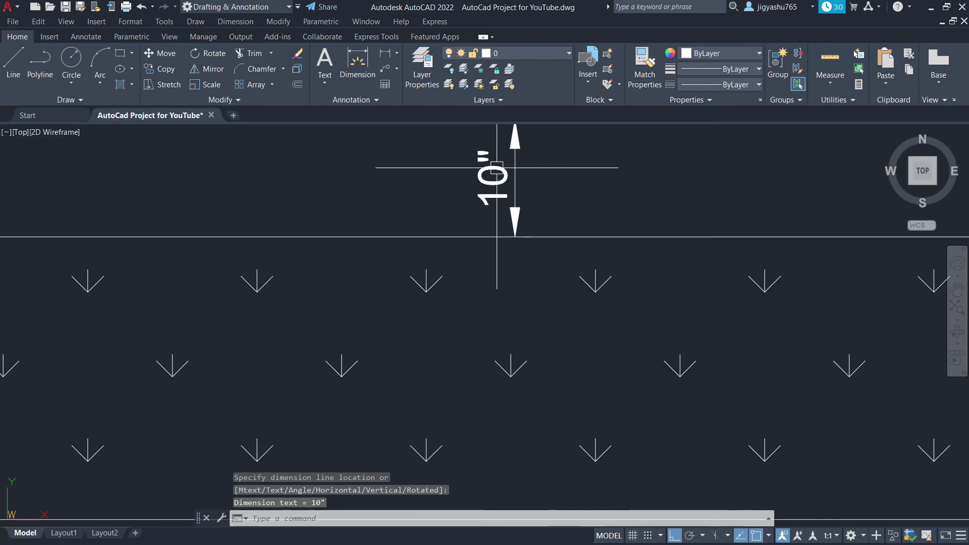
scroll(502, 173, "down", 3)
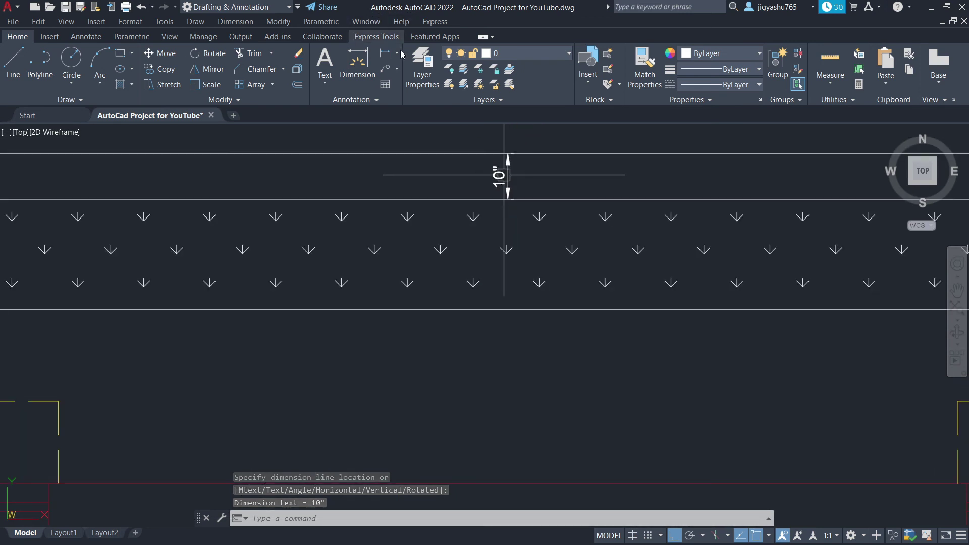
- Dimension the width of the grass strip below the top boundary wall, placing the dimension line just left of the wall-thickness dimension
left_click(385, 53)
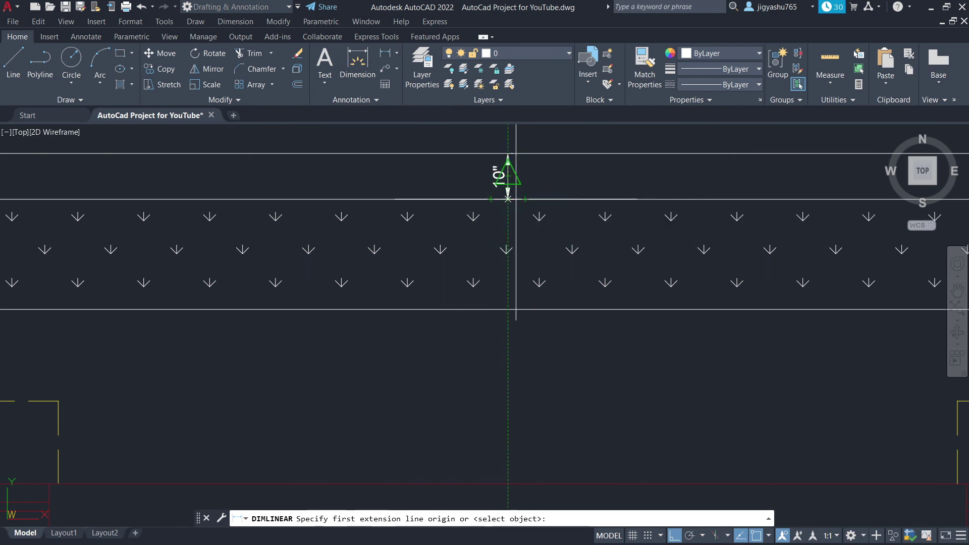
left_click(507, 171)
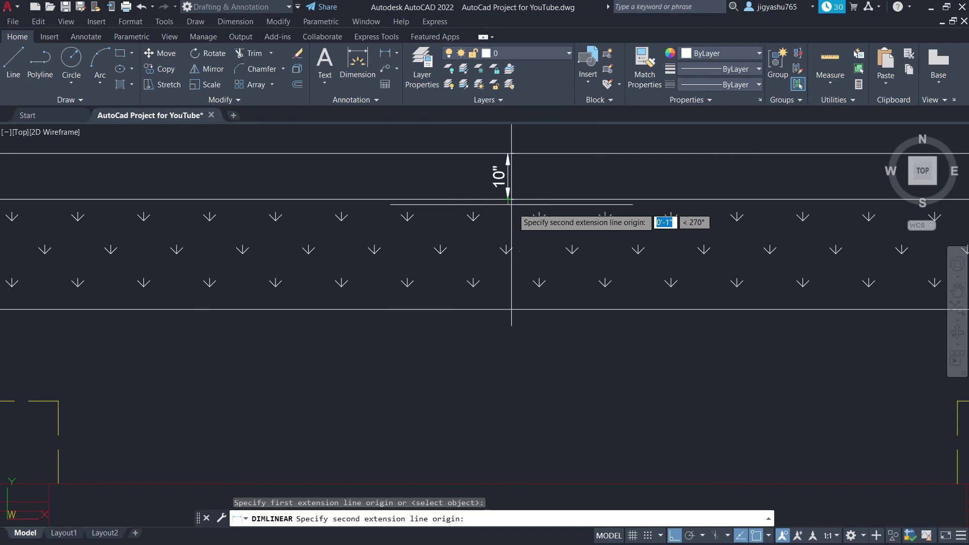
left_click(508, 309)
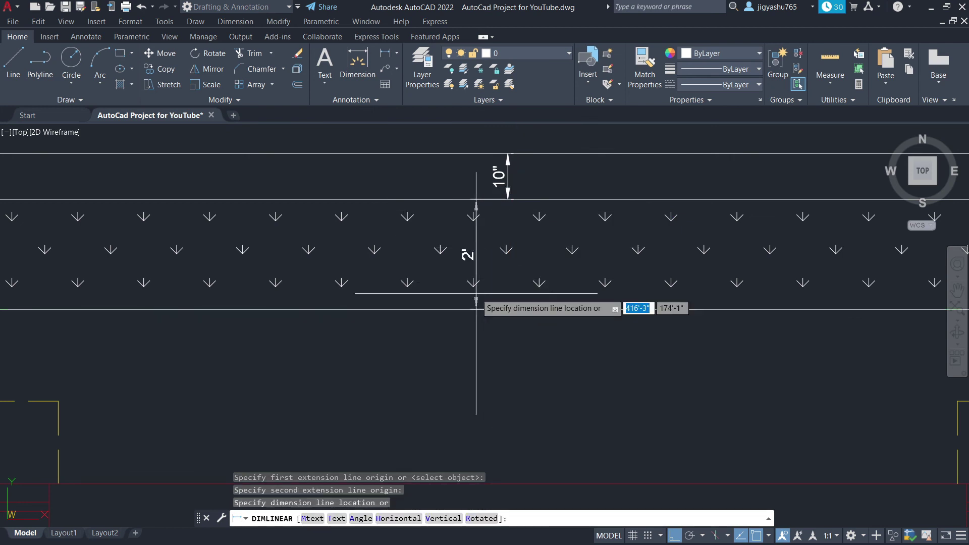
left_click(464, 289)
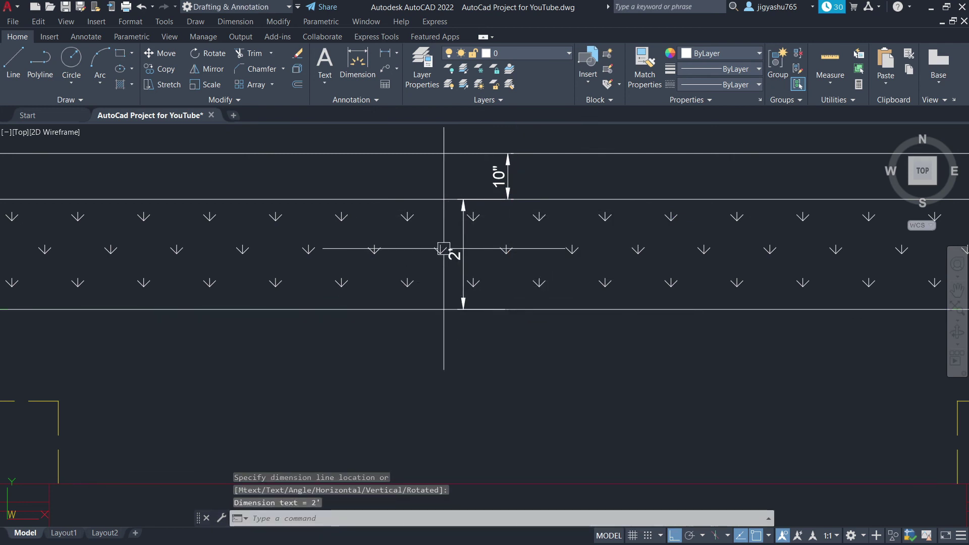
- Add a horizontal linear dimension from the right boundary wall's outer face to the house's outer wall beside the kitchen
scroll(449, 252, "up", 6)
scroll(465, 264, "down", 8)
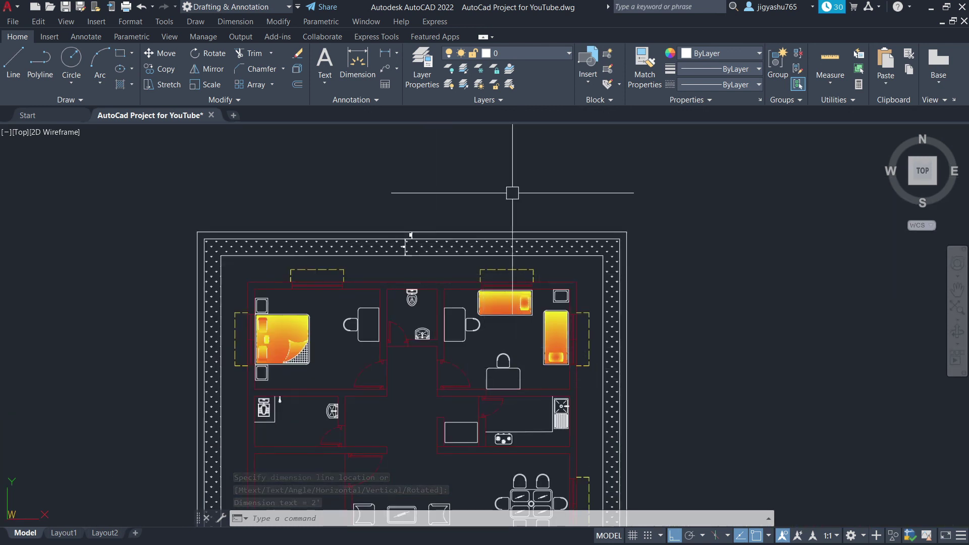
scroll(535, 271, "down", 3)
scroll(544, 269, "up", 6)
scroll(545, 269, "up", 2)
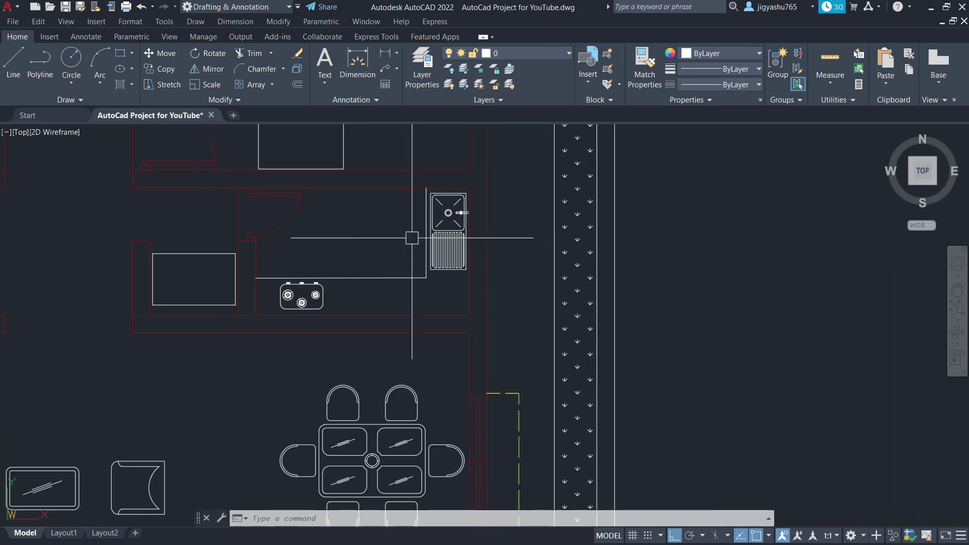
left_click(388, 55)
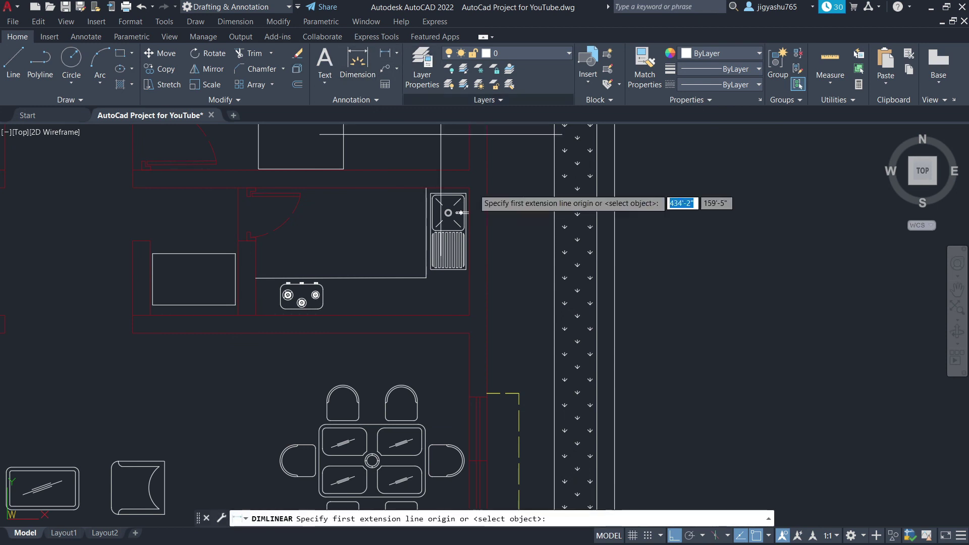
left_click(615, 294)
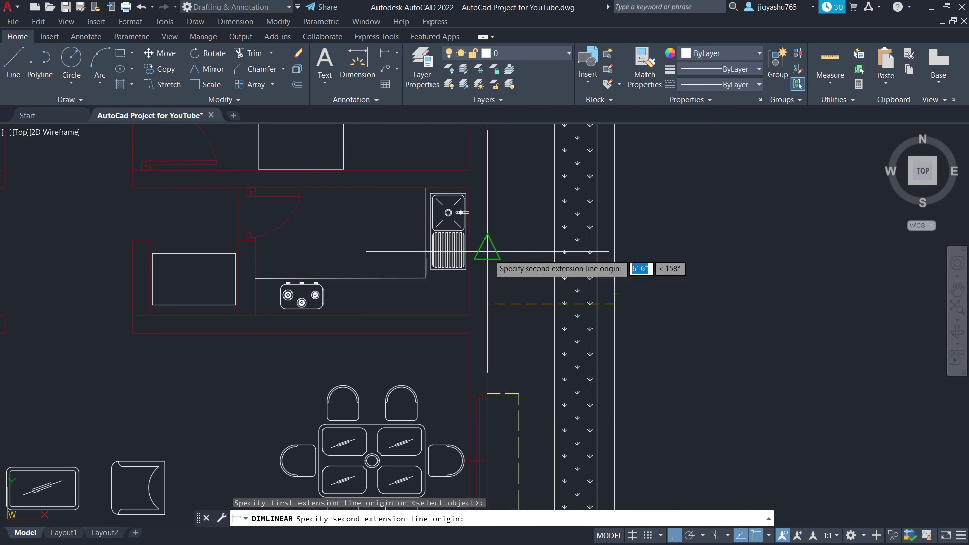
left_click(490, 268)
scroll(551, 288, "up", 5)
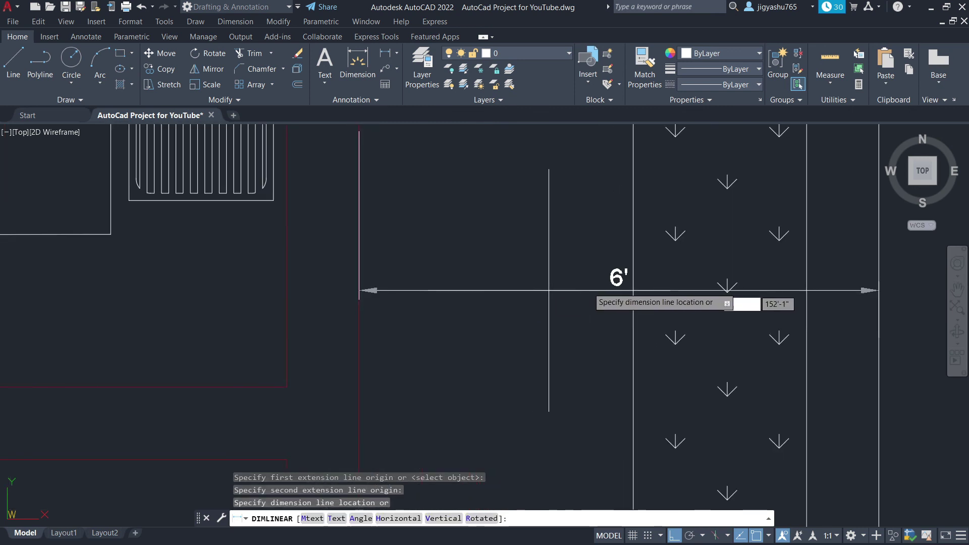
left_click(590, 286)
- Add a vertical linear dimension from the house's bottom outer wall to the bottom boundary wall's outer face, between the sofa and dining table
scroll(554, 276, "down", 8)
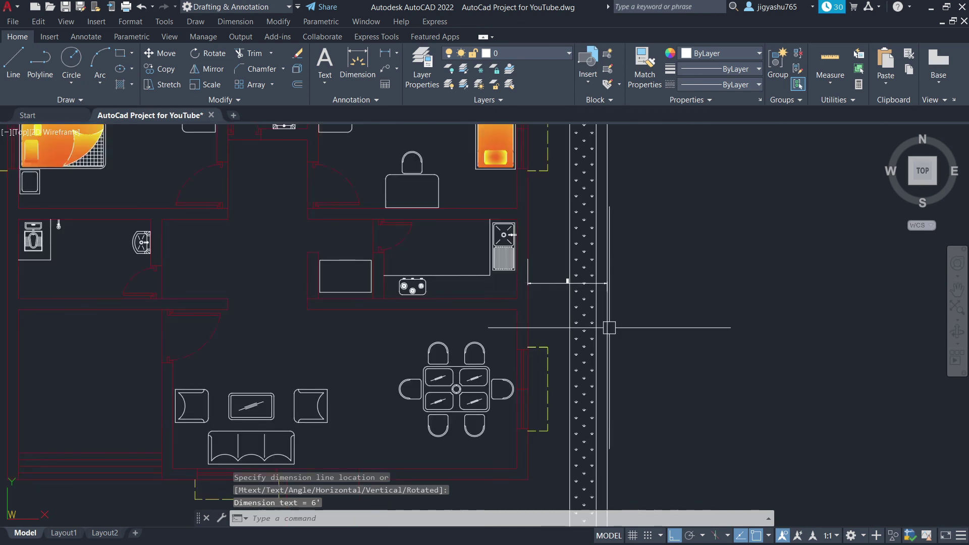
scroll(609, 328, "down", 5)
scroll(513, 320, "up", 6)
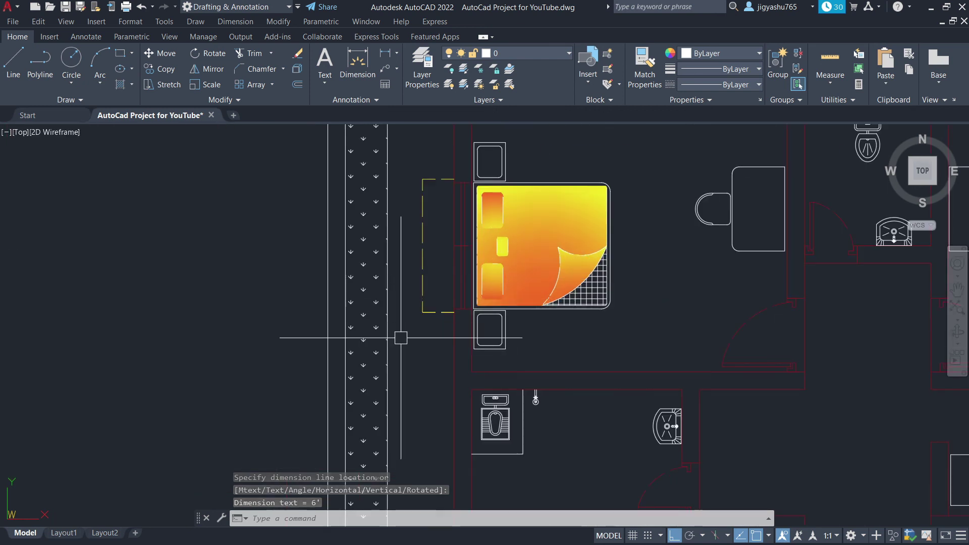
scroll(401, 337, "down", 7)
scroll(682, 275, "up", 7)
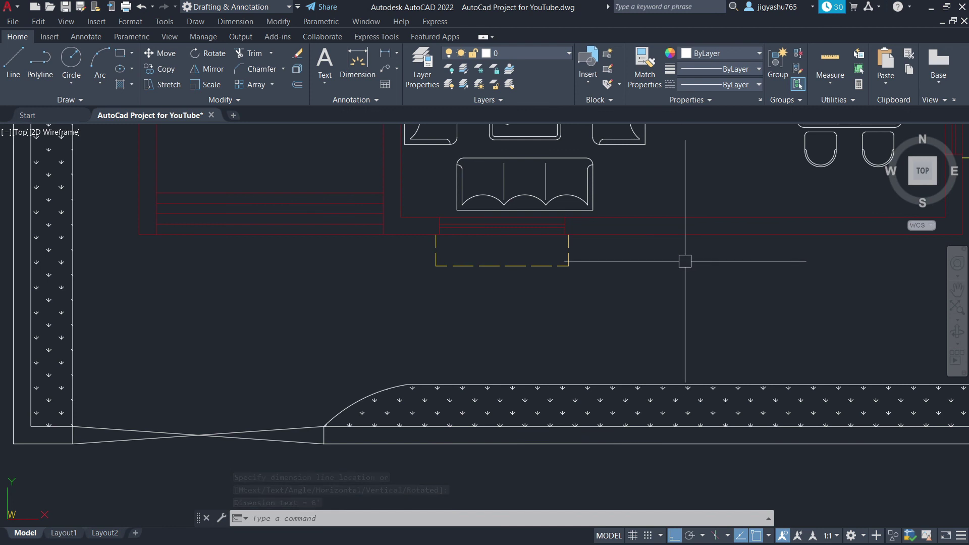
left_click(387, 54)
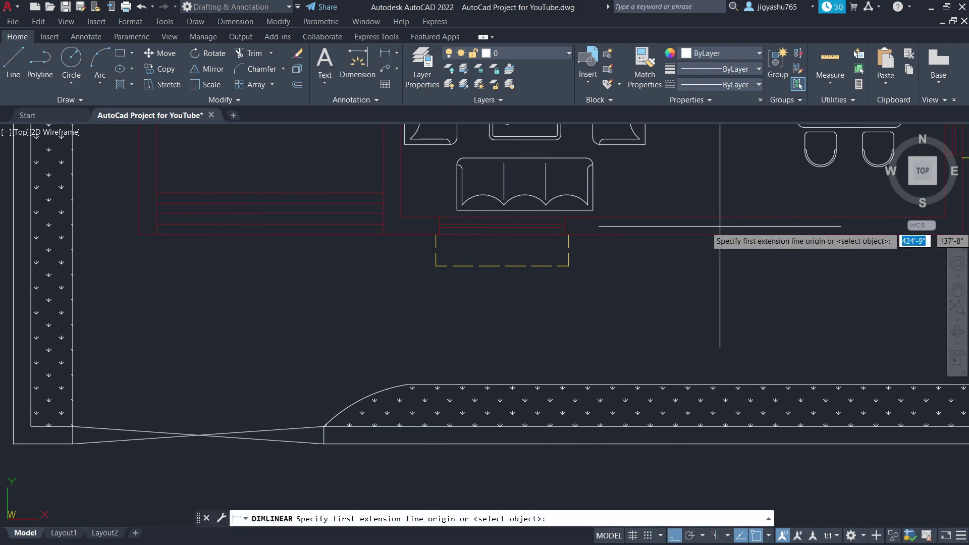
left_click(672, 236)
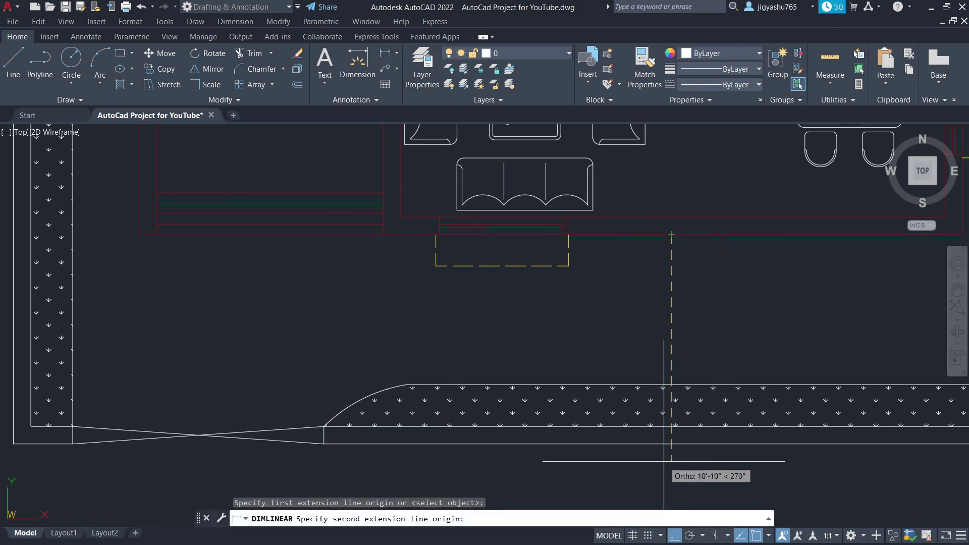
left_click(700, 443)
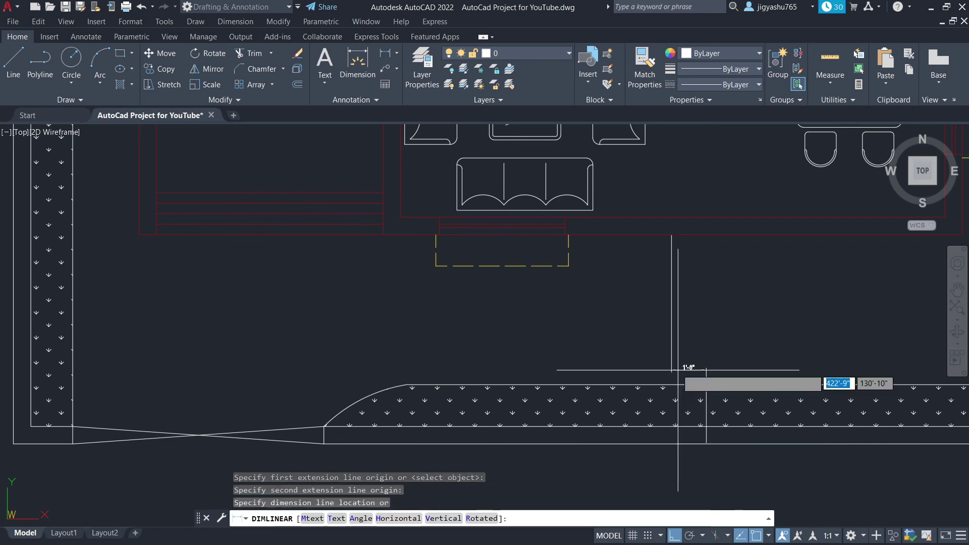
left_click(666, 337)
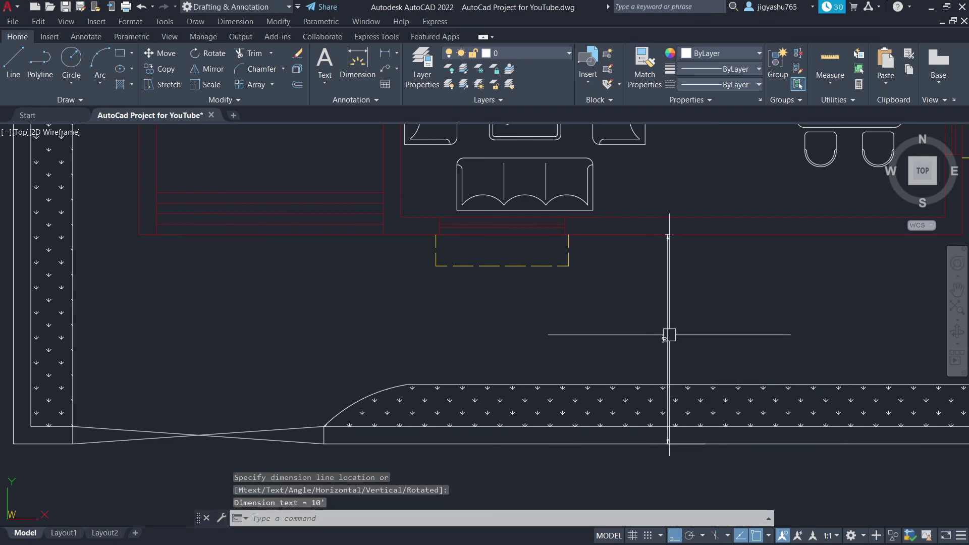
scroll(645, 374, "up", 8)
- Add a horizontal linear dimension across the gate opening in the bottom boundary wall, placing the dimension line just above the crossed gate lines
scroll(612, 350, "down", 6)
scroll(625, 271, "down", 5)
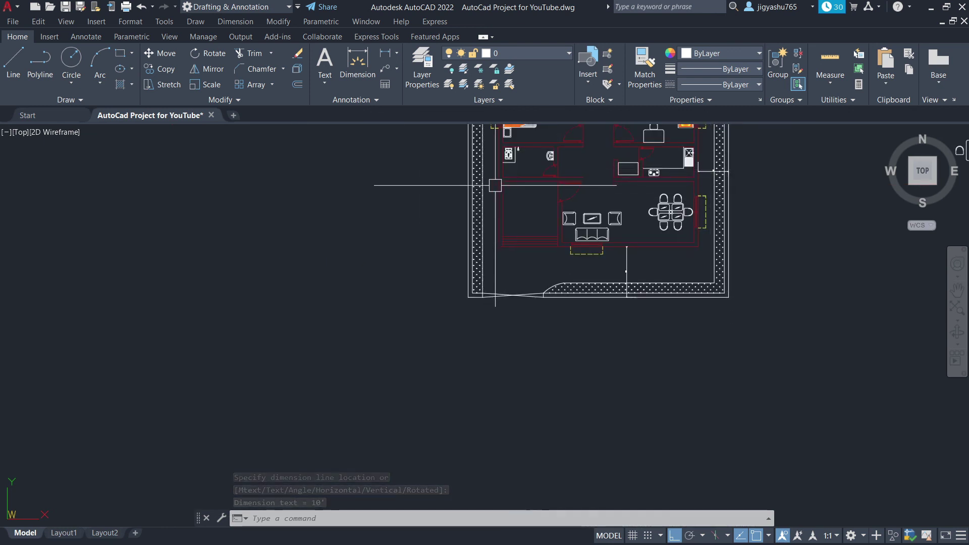
scroll(541, 244, "up", 5)
scroll(546, 295, "down", 3)
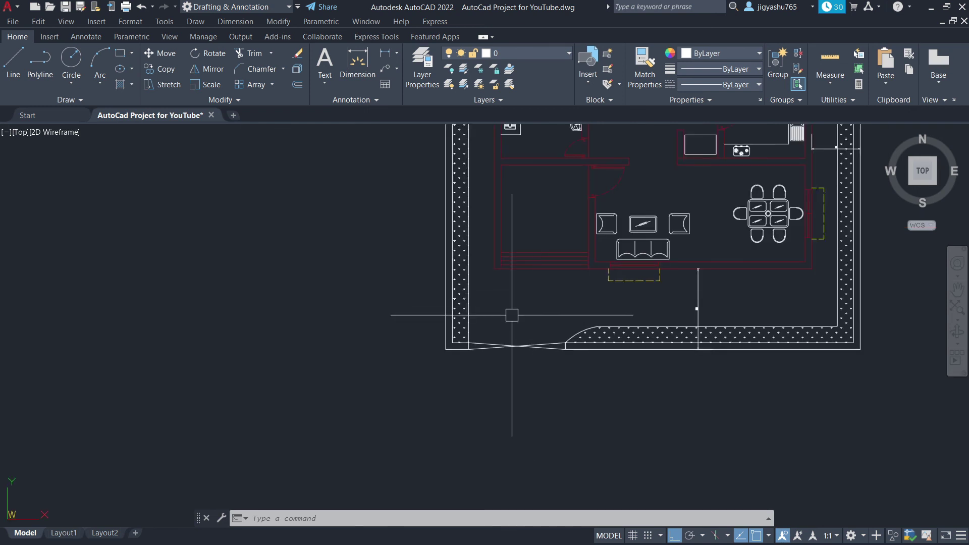
scroll(636, 278, "down", 4)
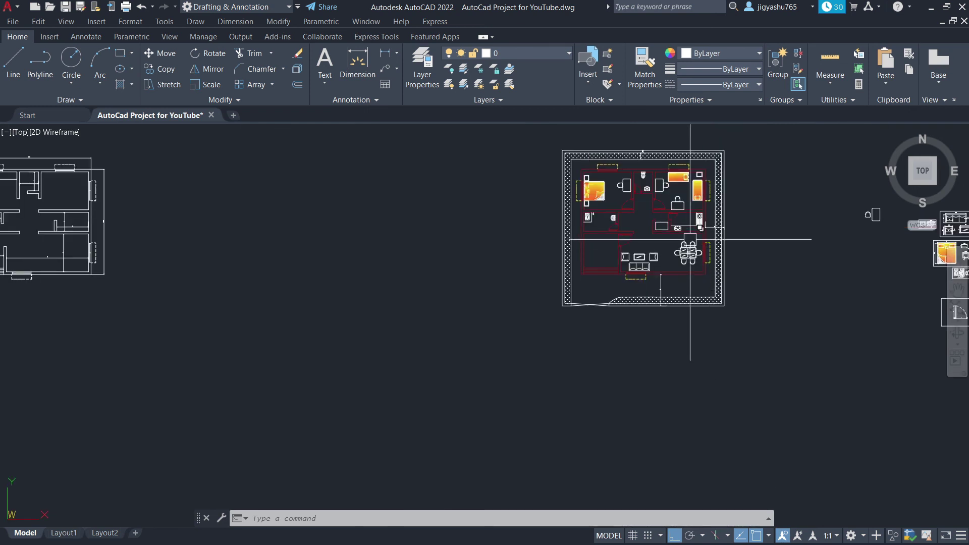
scroll(595, 308, "up", 3)
scroll(540, 318, "up", 3)
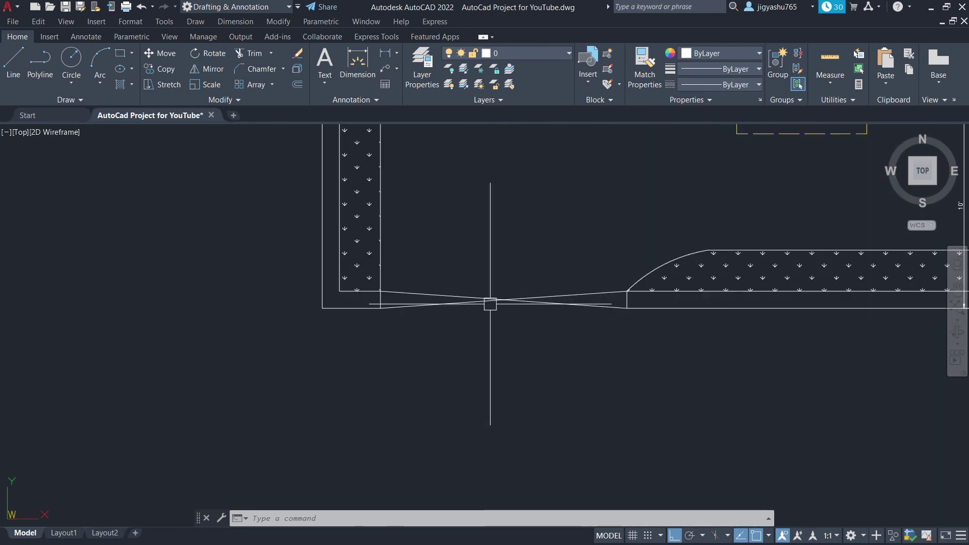
left_click(385, 54)
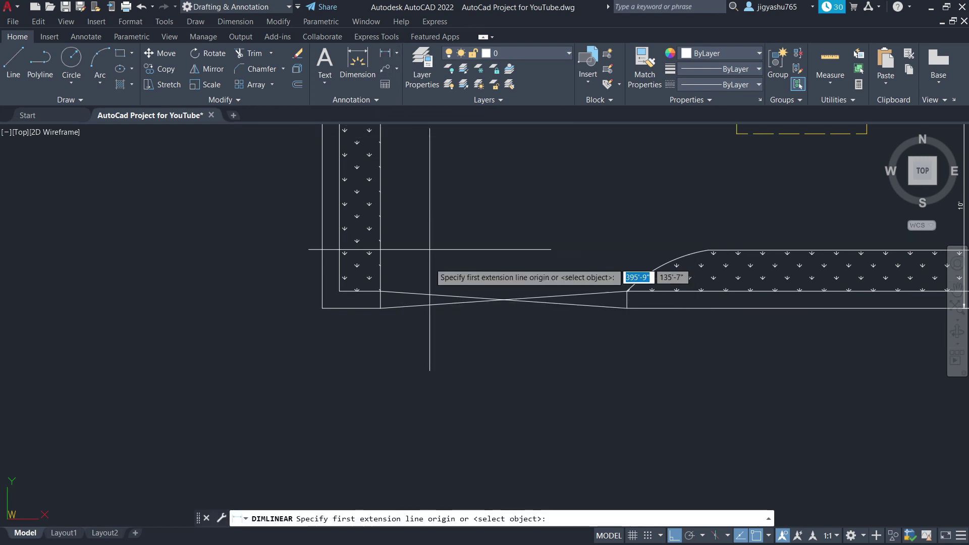
left_click(380, 299)
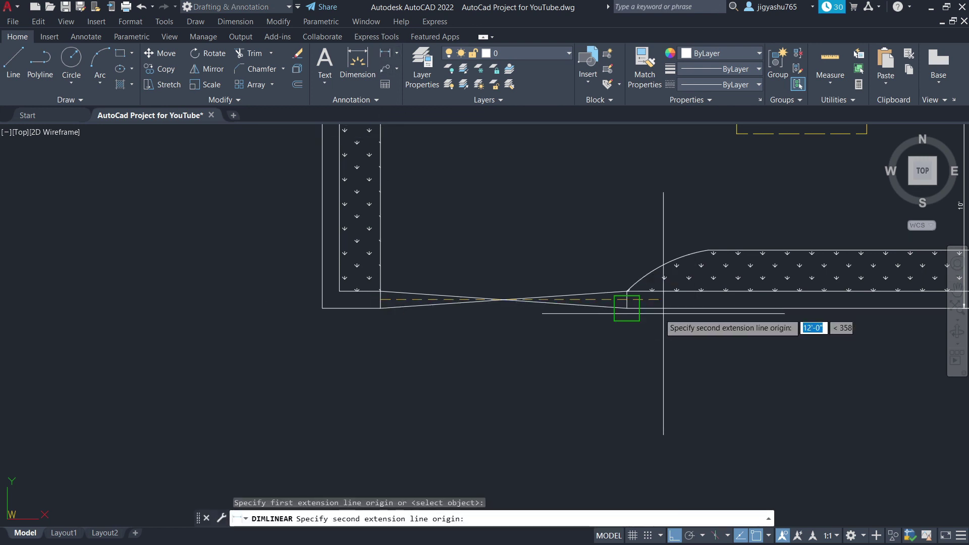
left_click(628, 299)
left_click(605, 278)
scroll(619, 268, "up", 5)
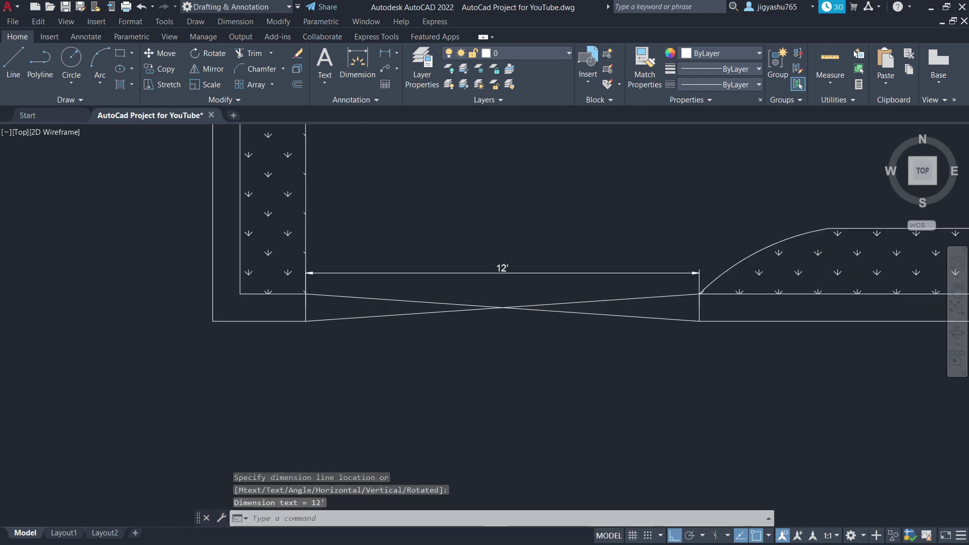
- Add a horizontal linear dimension from the house's left outer wall beside the toilet to the left boundary wall's outer face
scroll(509, 263, "down", 3)
scroll(509, 263, "down", 2)
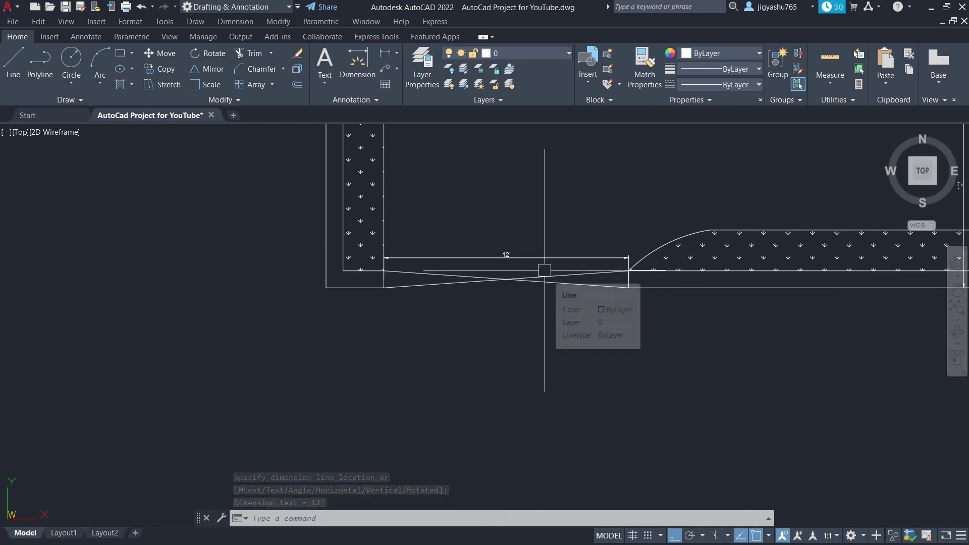
scroll(530, 273, "down", 5)
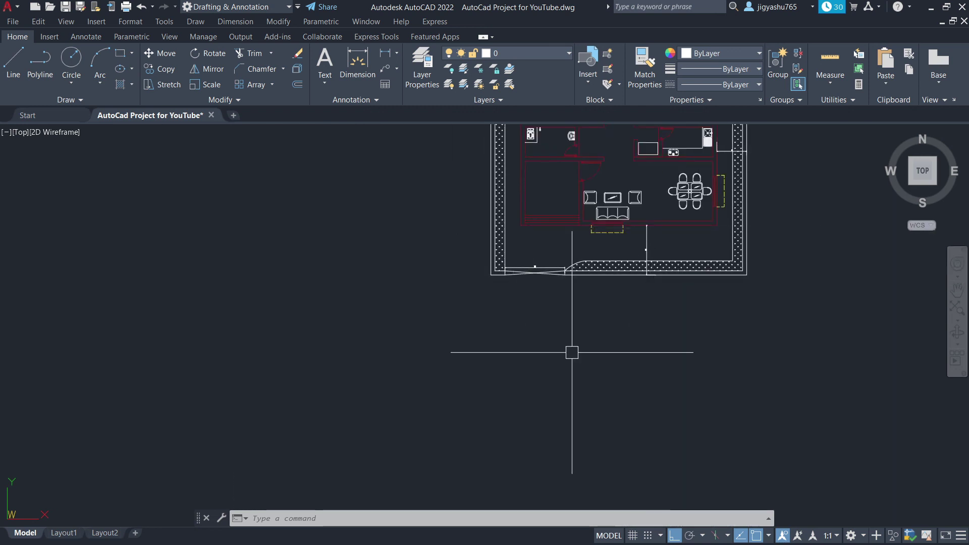
scroll(696, 263, "down", 4)
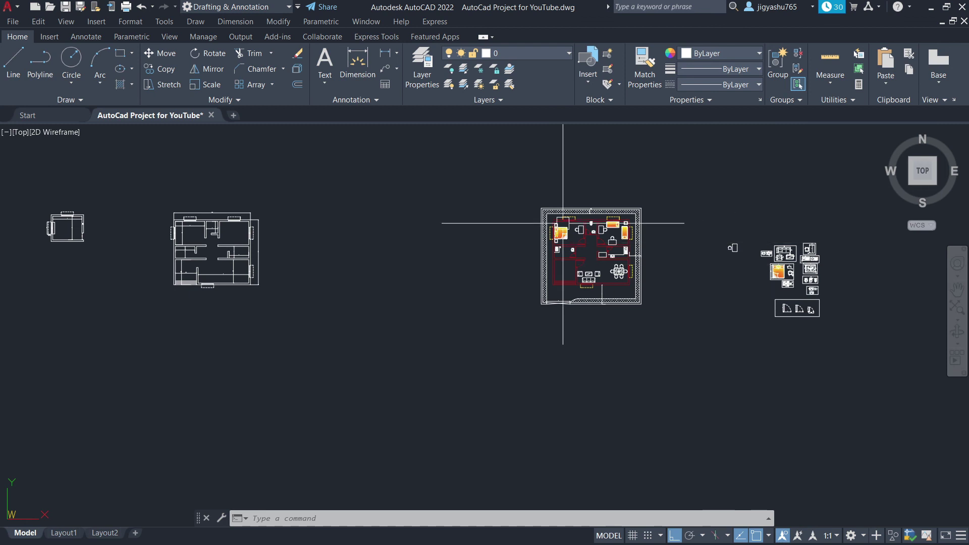
scroll(563, 223, "up", 5)
scroll(545, 227, "up", 2)
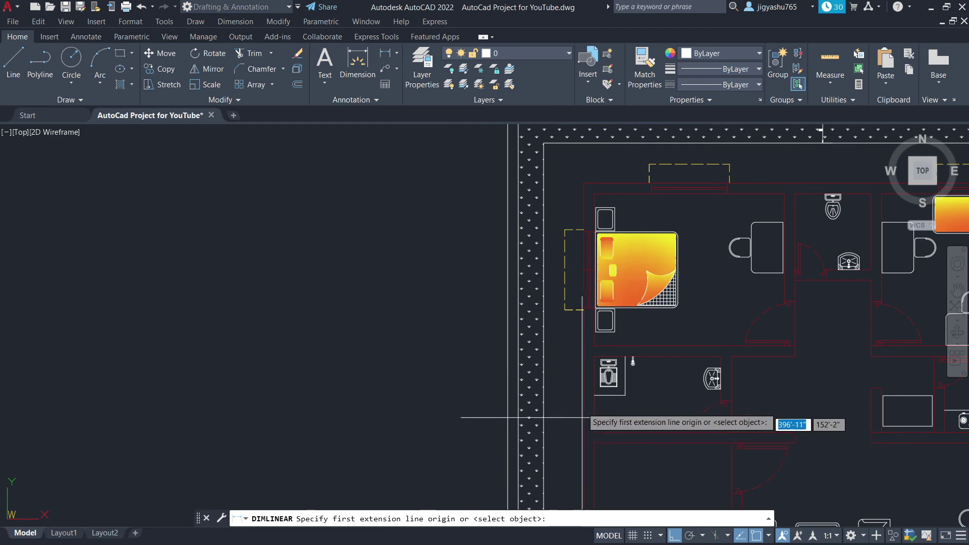
left_click(584, 394)
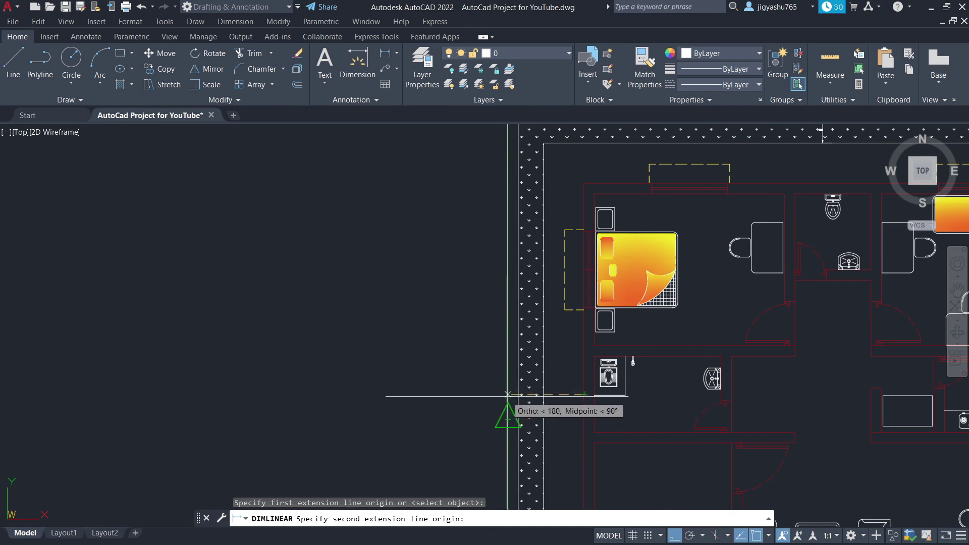
left_click(507, 394)
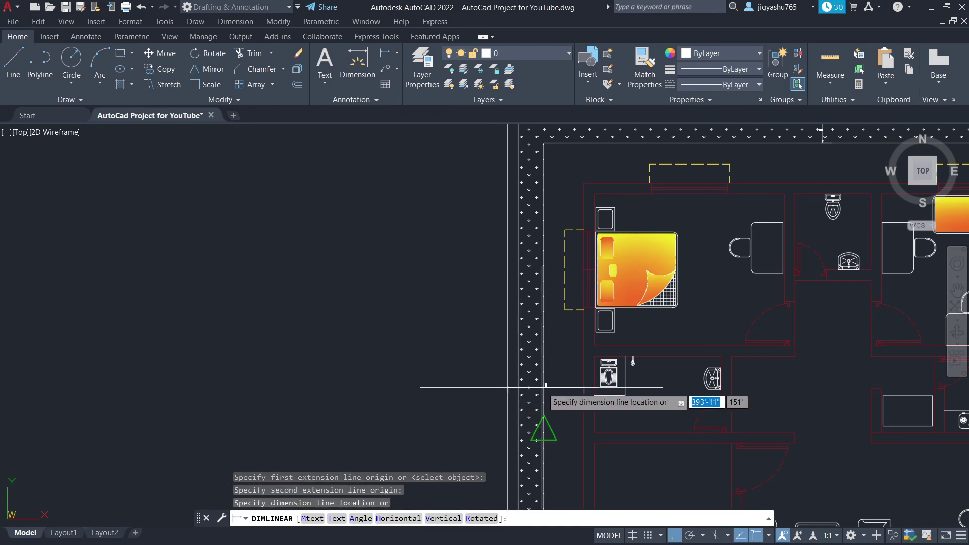
left_click(546, 433)
scroll(551, 420, "up", 6)
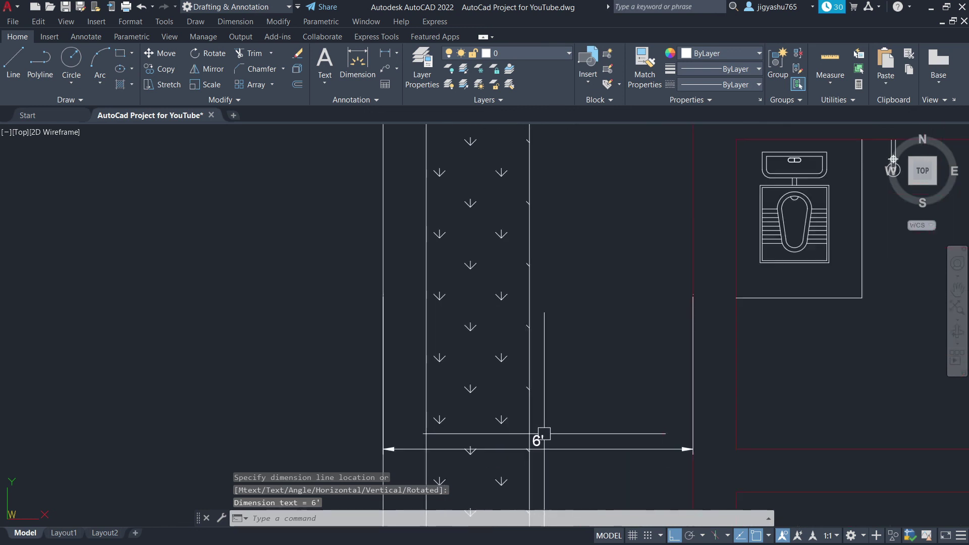
scroll(470, 407, "down", 8)
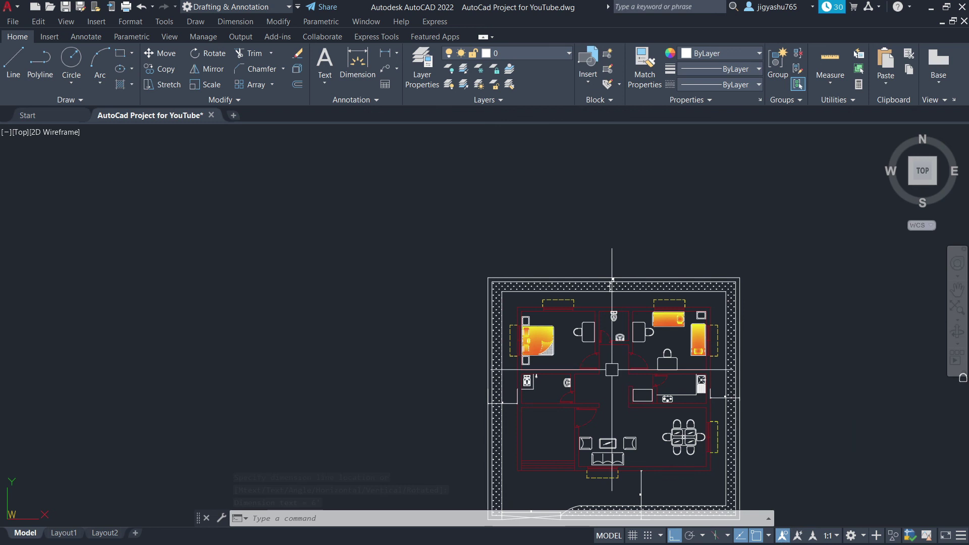
scroll(611, 369, "up", 5)
scroll(611, 370, "down", 8)
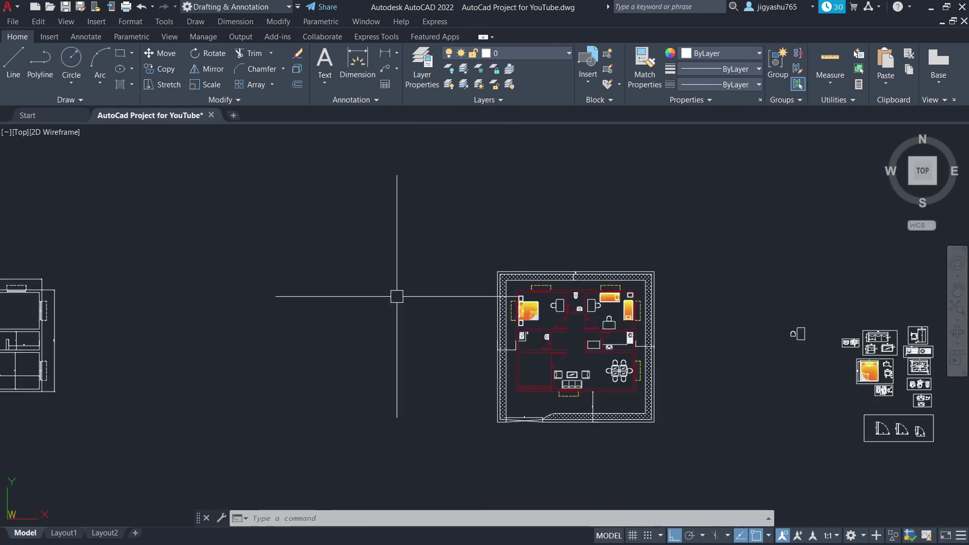
scroll(627, 440, "up", 3)
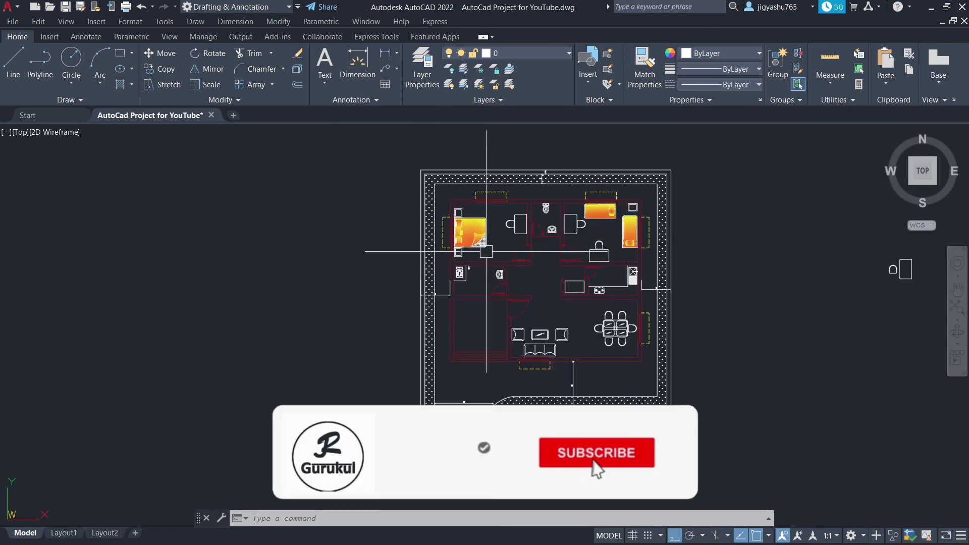
scroll(695, 222, "up", 2)
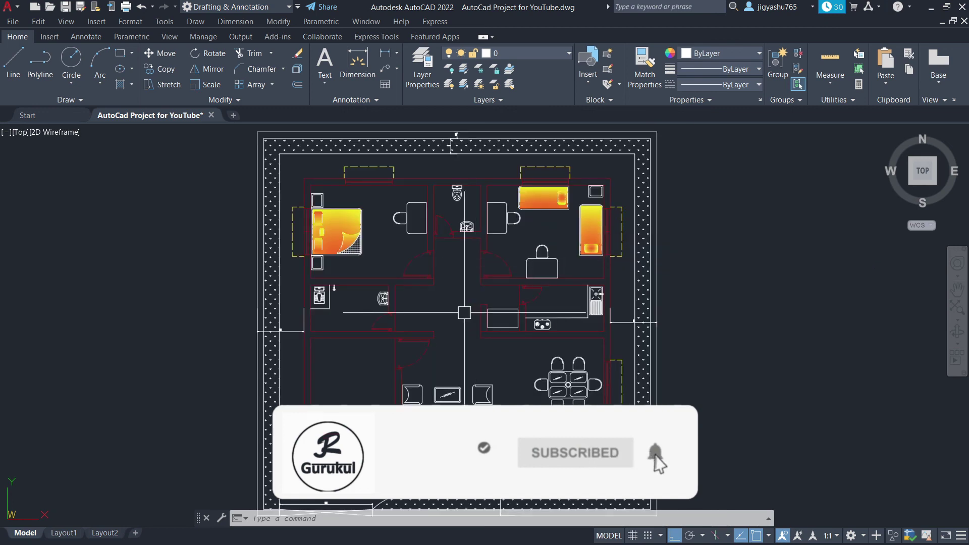